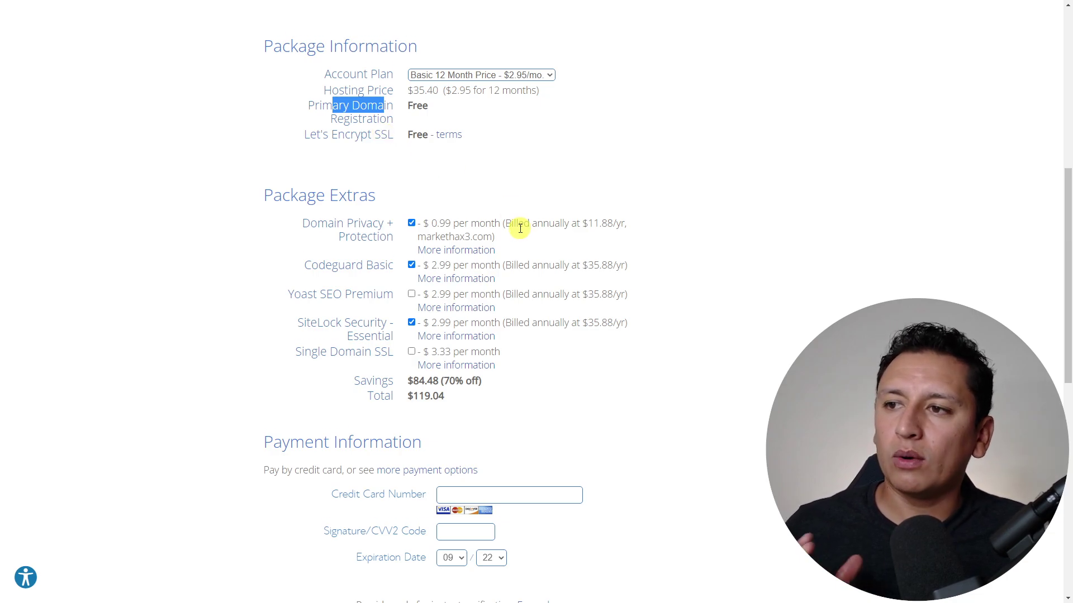
- Uncheck Domain Privacy + Protection, Codeguard Basic and SiteLock Security, cutting the order total to $35.40
scroll(520, 227, "down", 2)
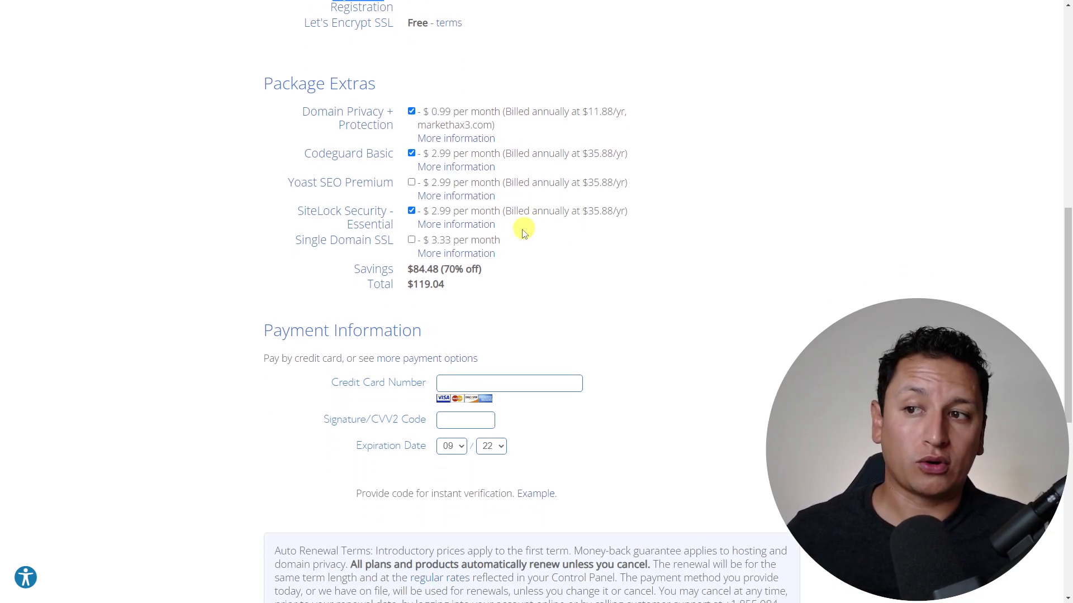
left_click_drag(430, 284, 414, 283)
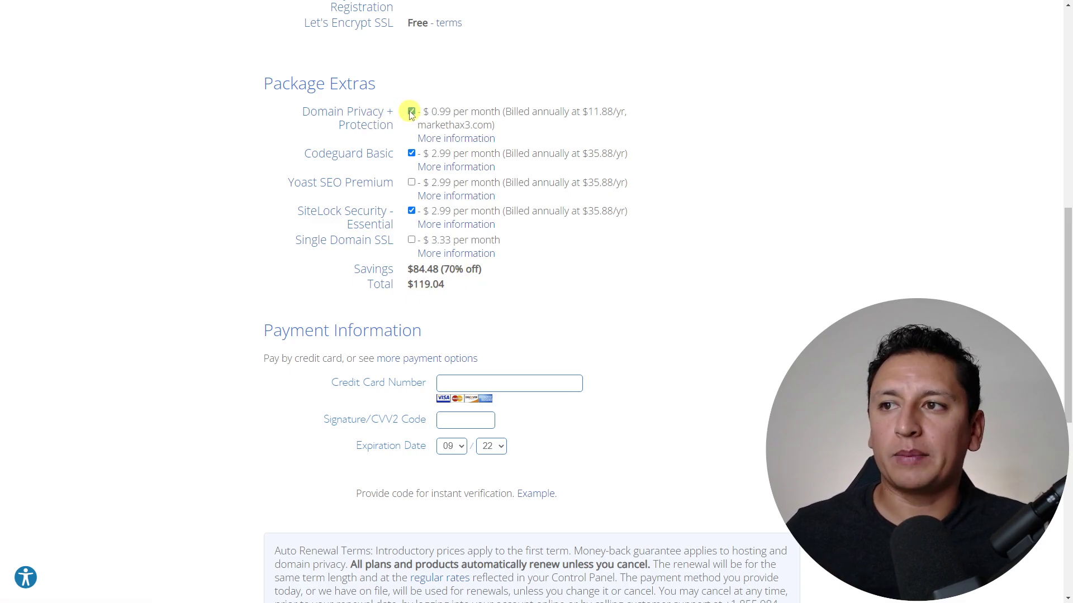
left_click(411, 112)
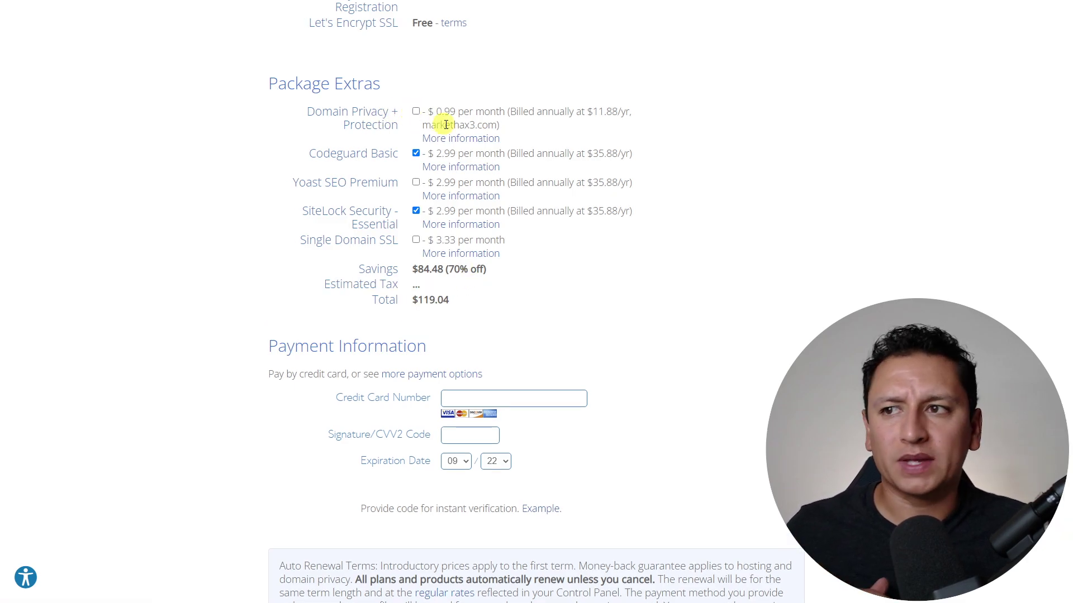
left_click(706, 239)
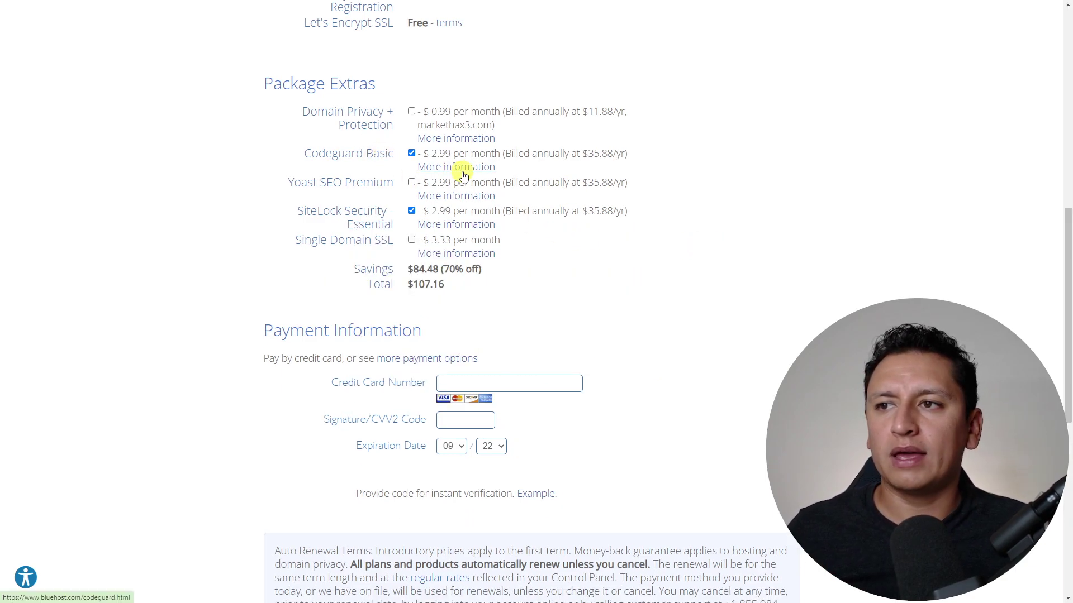
left_click(411, 153)
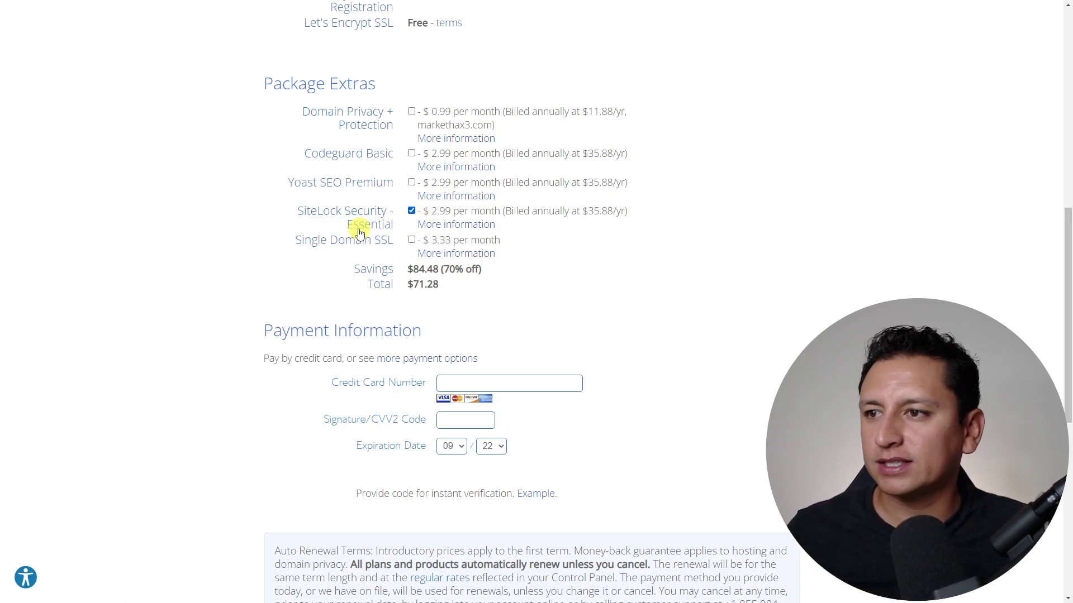
left_click(411, 211)
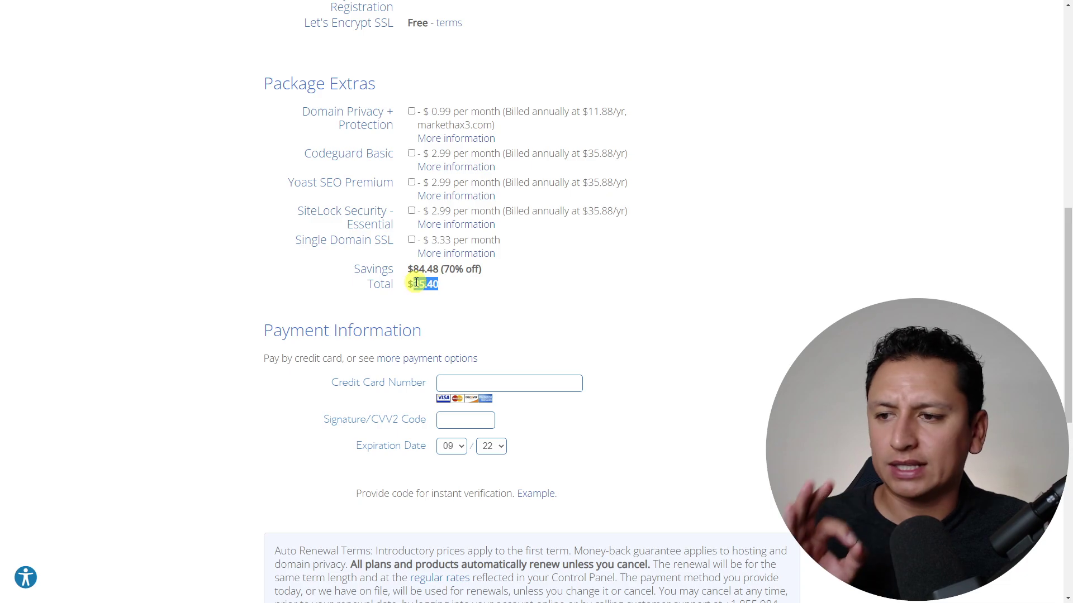
scroll(574, 283, "down", 4)
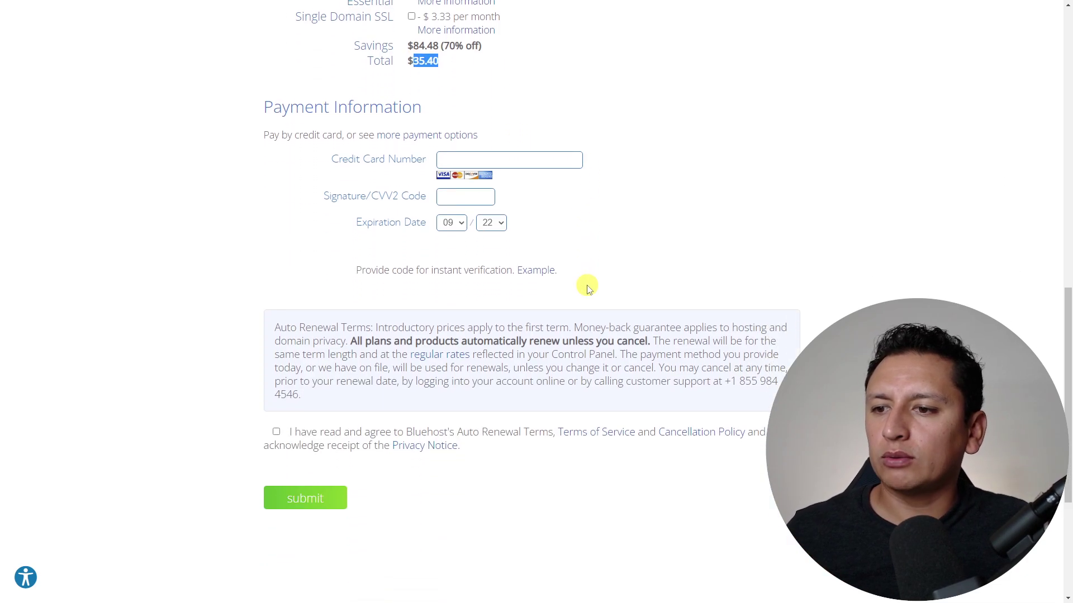
- Enter the credit card number and tick agreement to the auto-renewal terms and policies
left_click(495, 161)
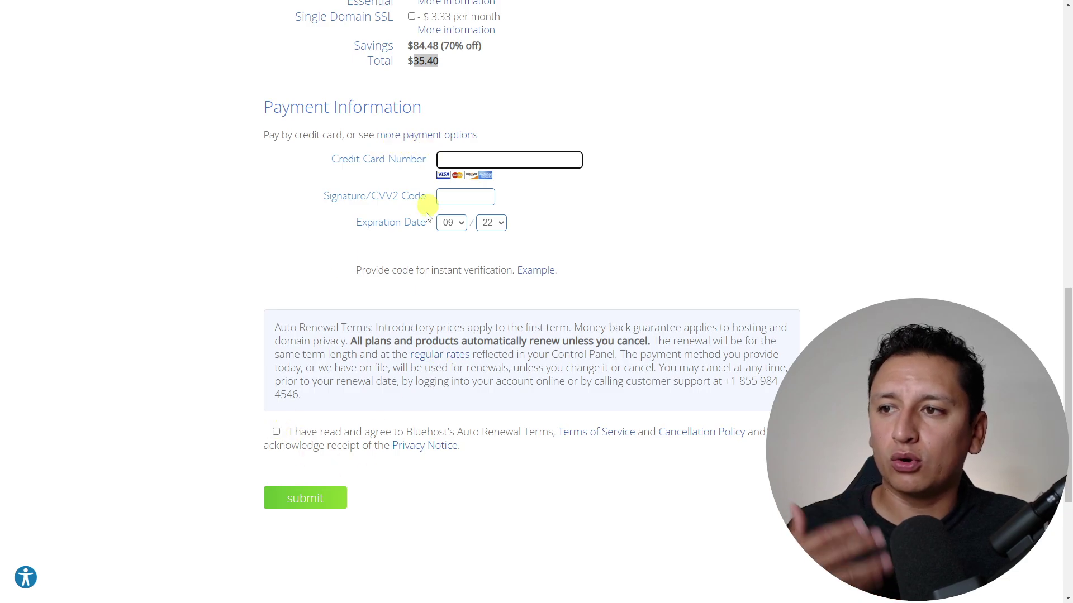
left_click(276, 432)
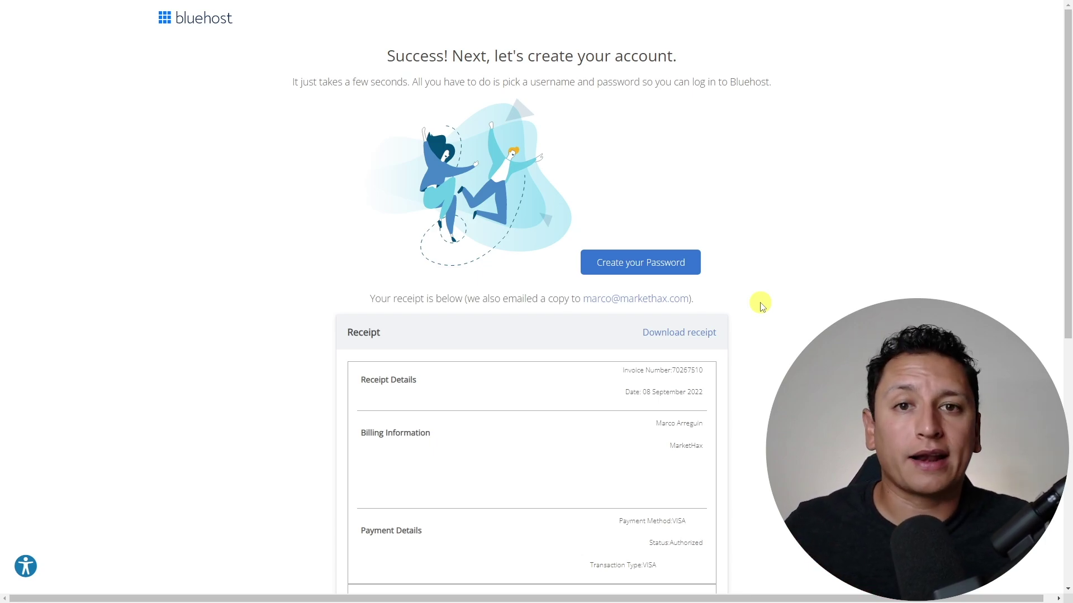
- Create the markethax3.com account password, entering it twice to confirm
left_click(667, 270)
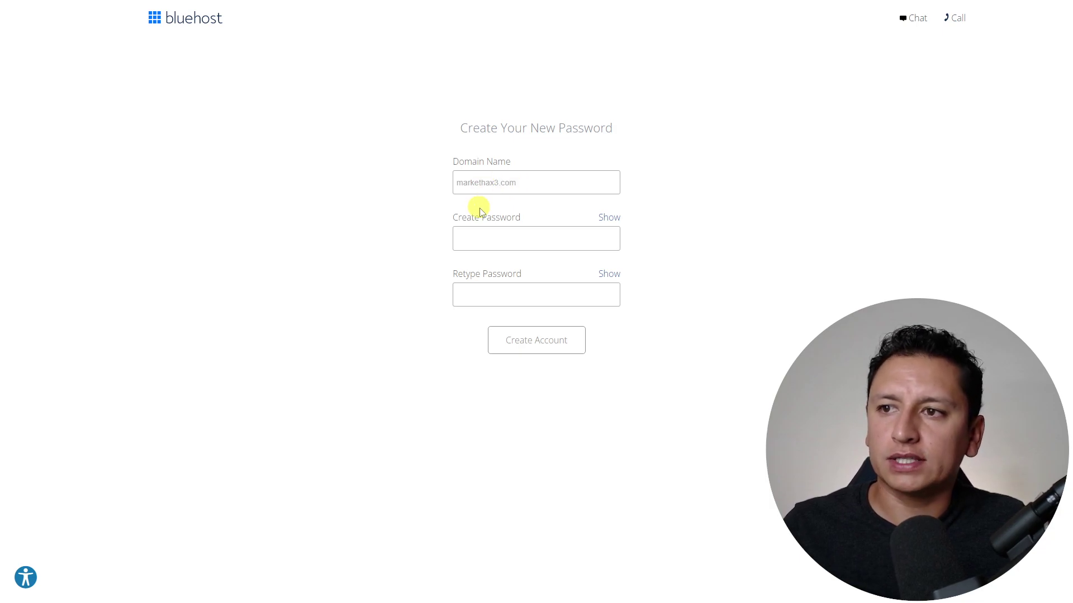
left_click(521, 231)
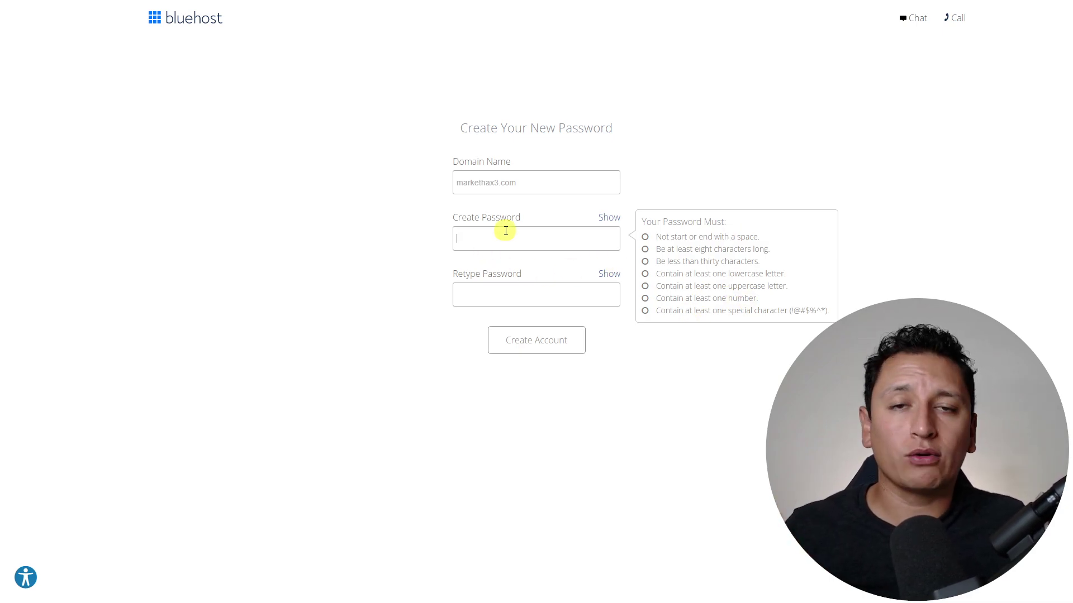
left_click(492, 300)
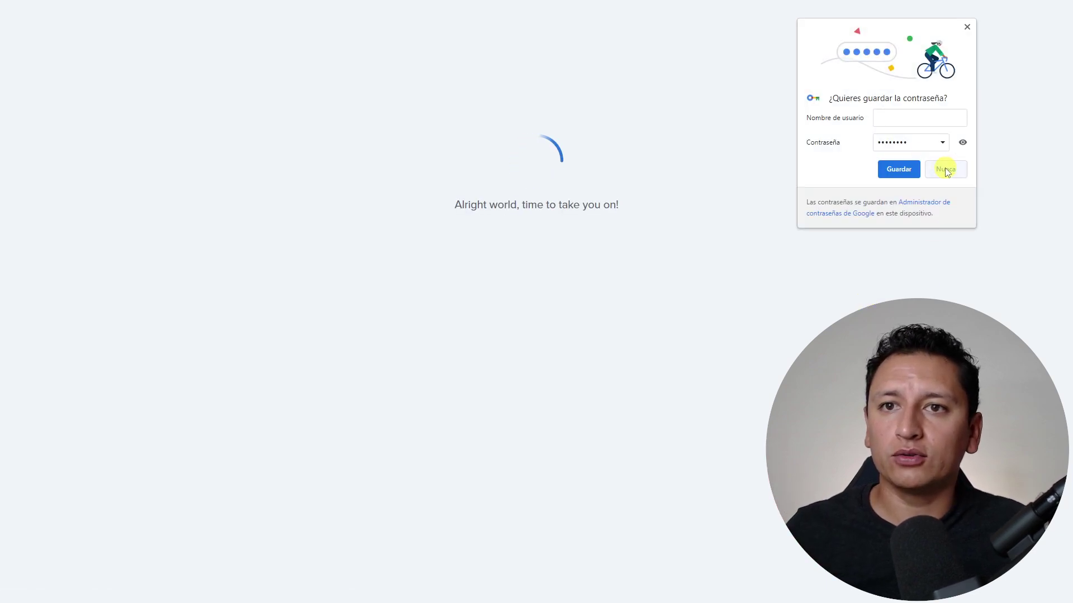
- Decline Chrome's offer to save the password and close the free consultation popup
left_click(946, 169)
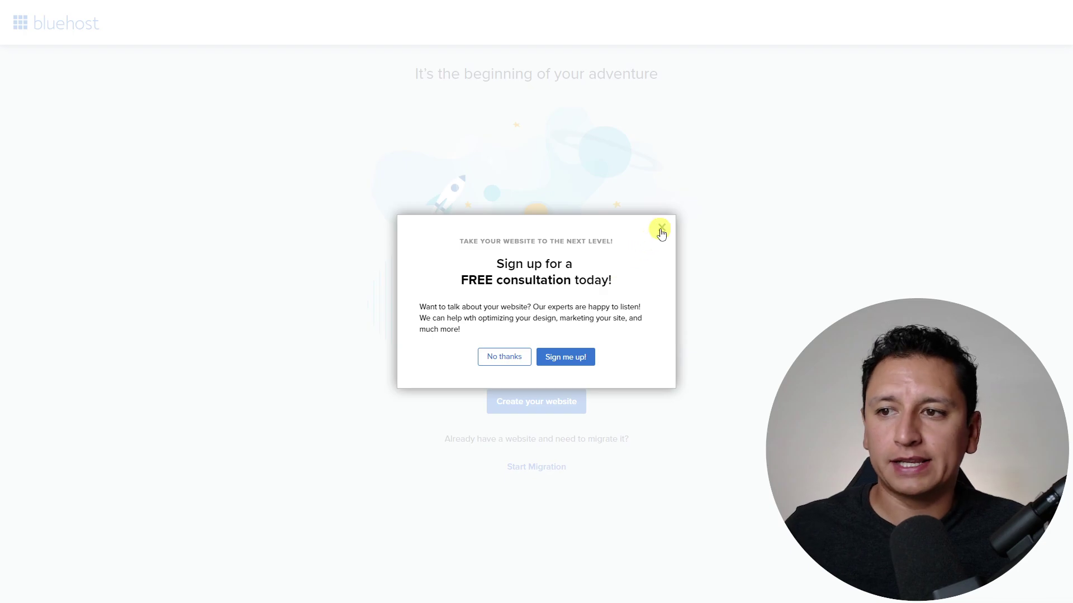
left_click(661, 229)
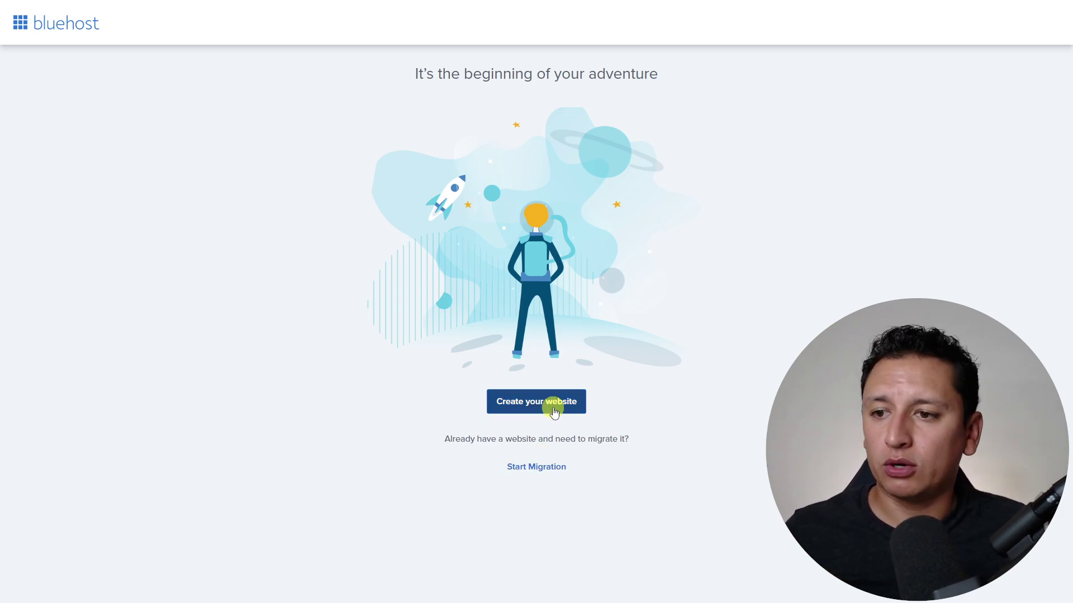
- Start website creation, skip the help question, pick Business, Personal and Myself, and skip naming the site
left_click(551, 401)
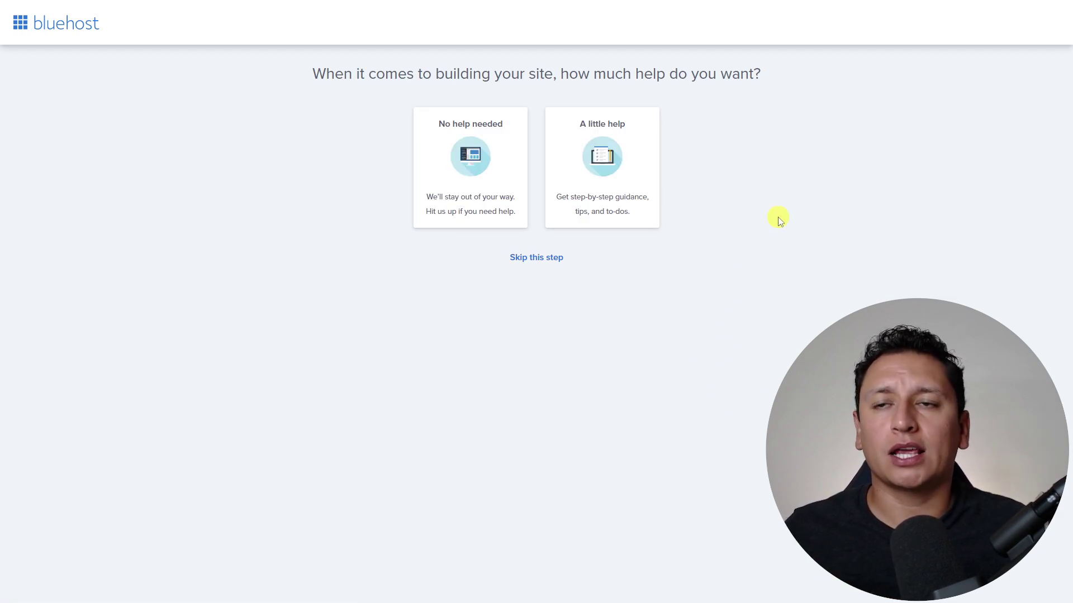
left_click(552, 257)
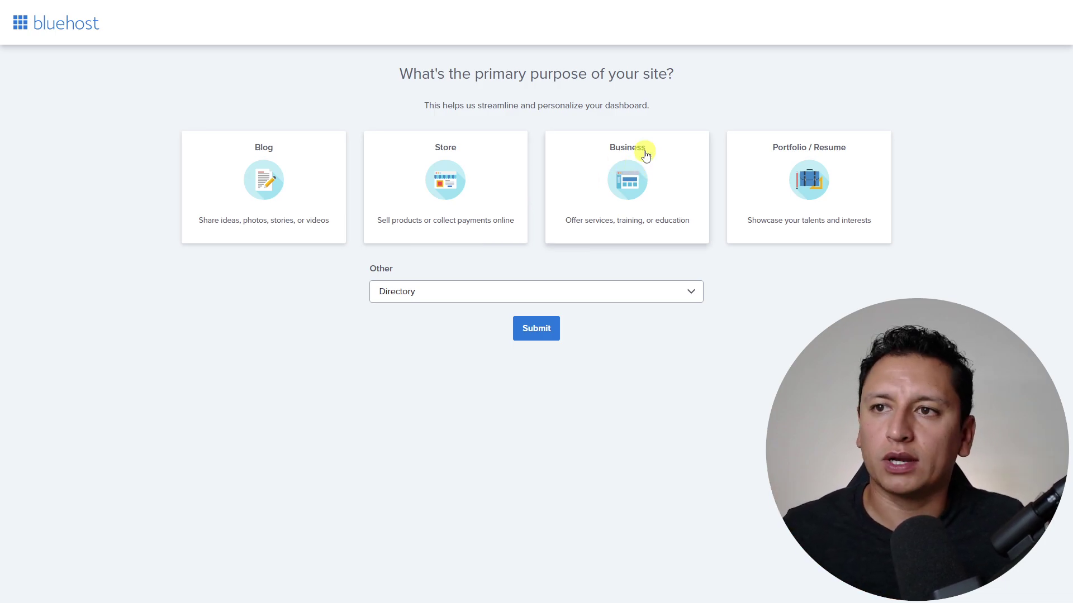
left_click(626, 194)
left_click(652, 183)
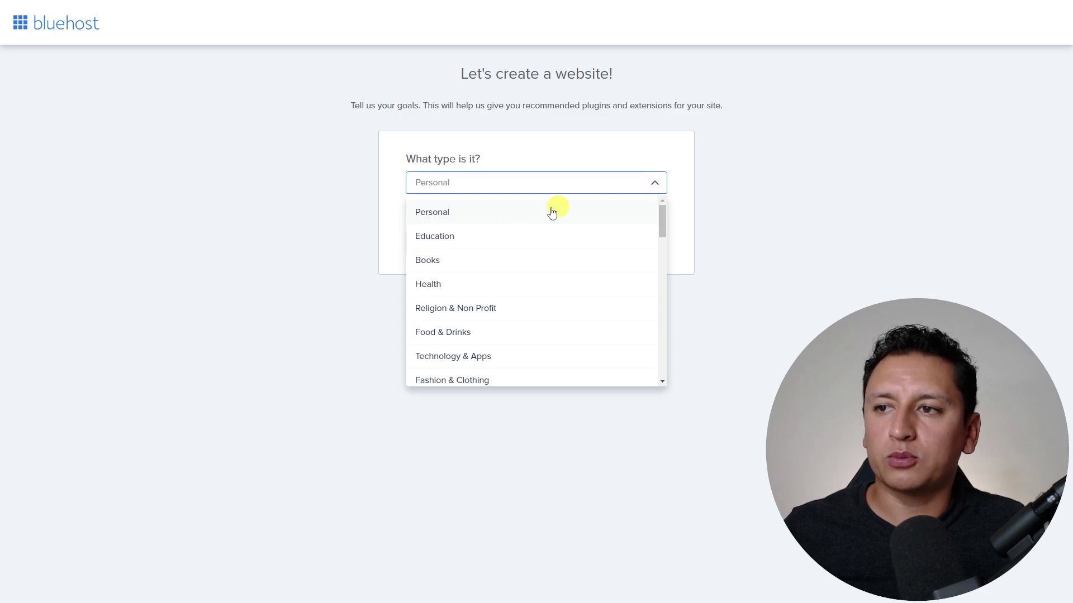
left_click(461, 213)
left_click(613, 240)
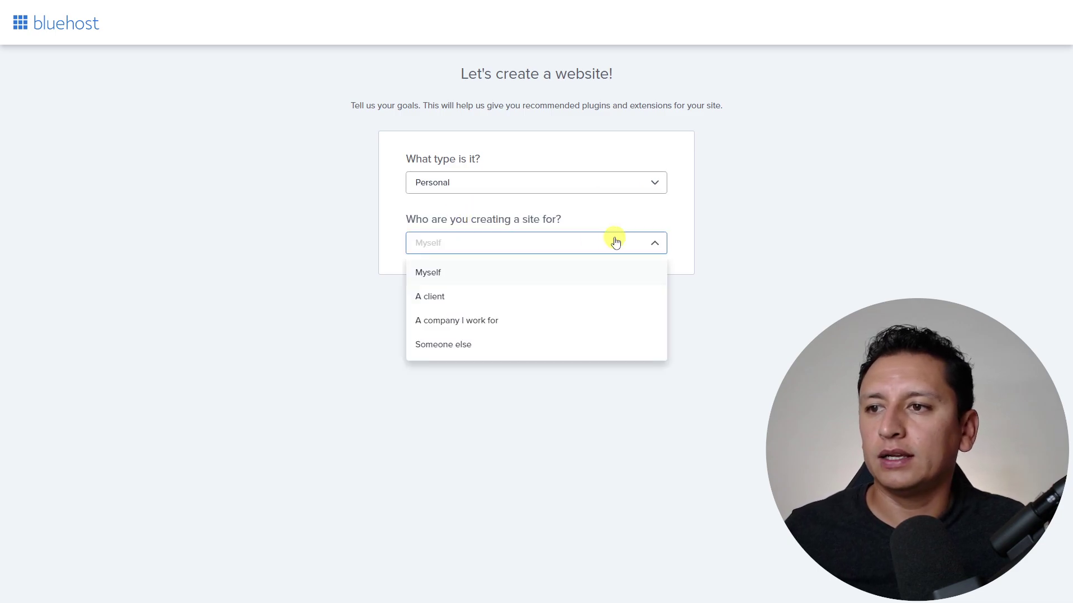
left_click(436, 274)
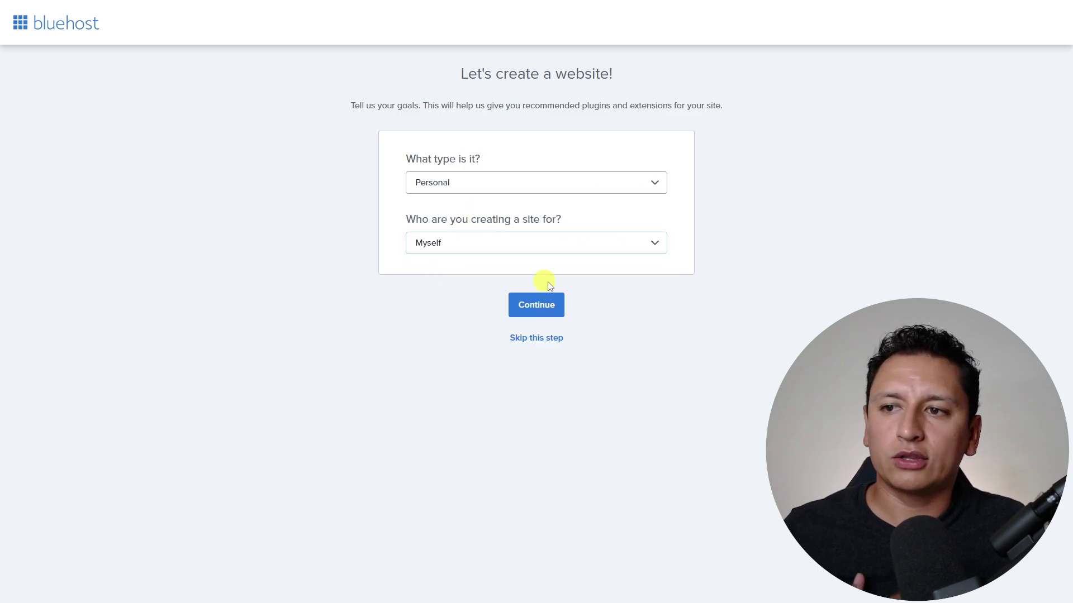
left_click(546, 340)
left_click(535, 408)
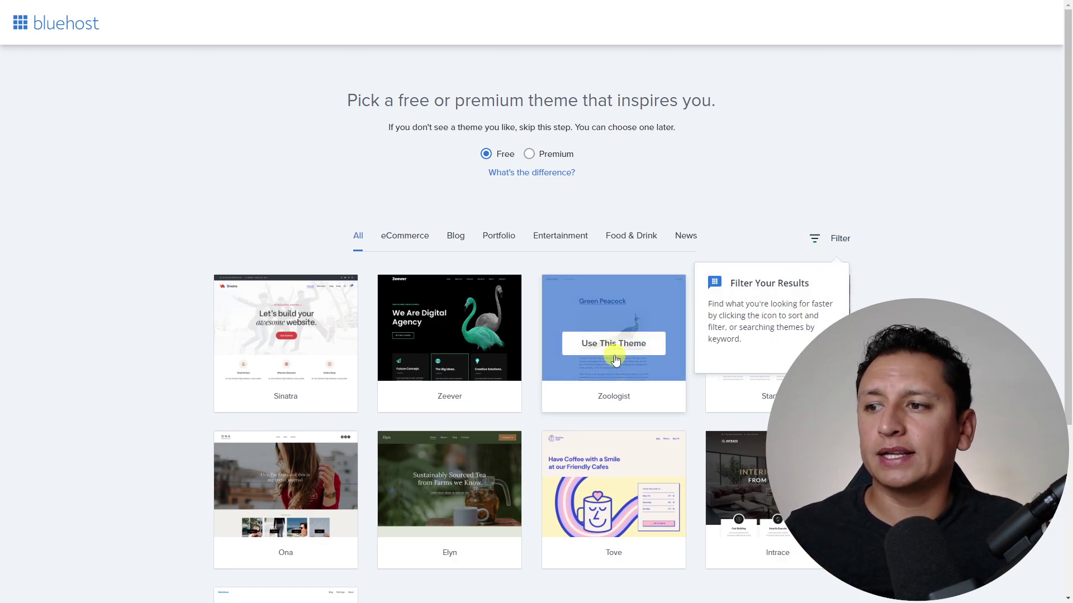
- Skip the theme picker so WordPress installs without a theme
scroll(614, 342, "down", 4)
left_click(532, 591)
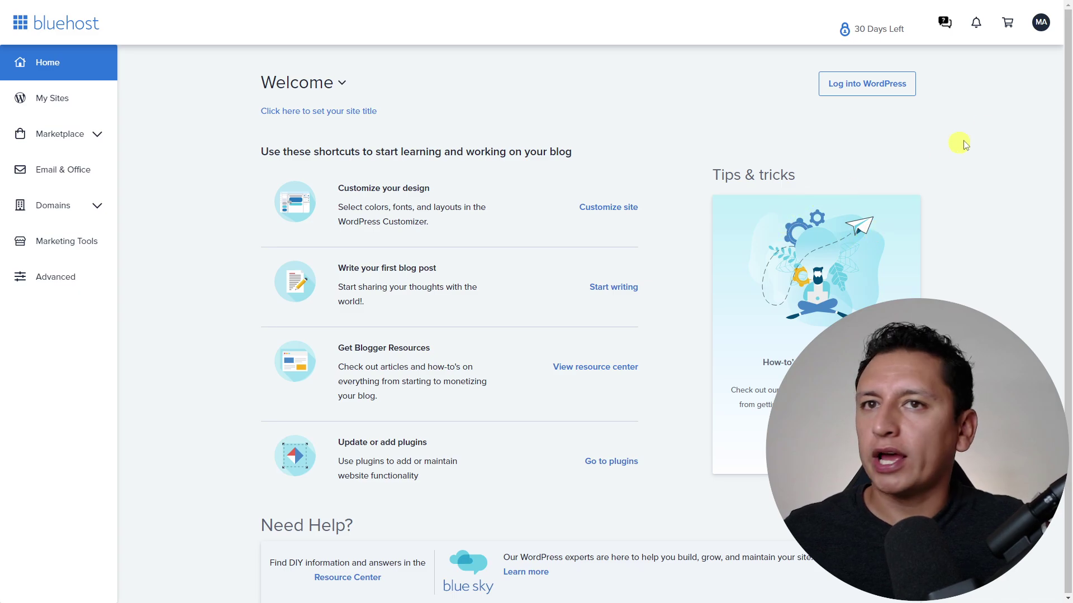
- Glance at the MA account menu, then go to My Sites showing markethax3.com
left_click(1040, 22)
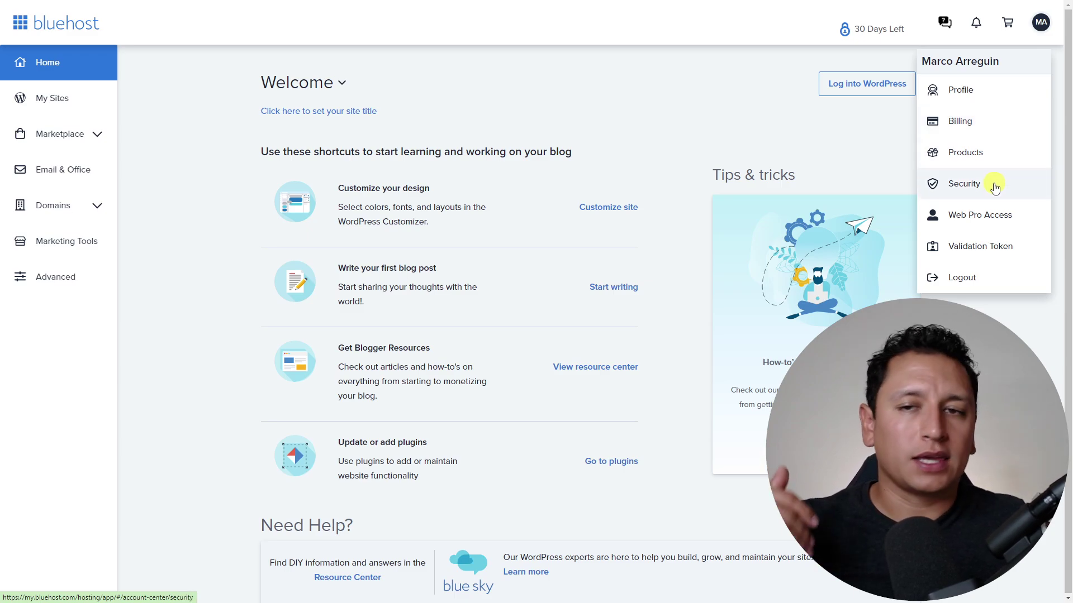
left_click(818, 146)
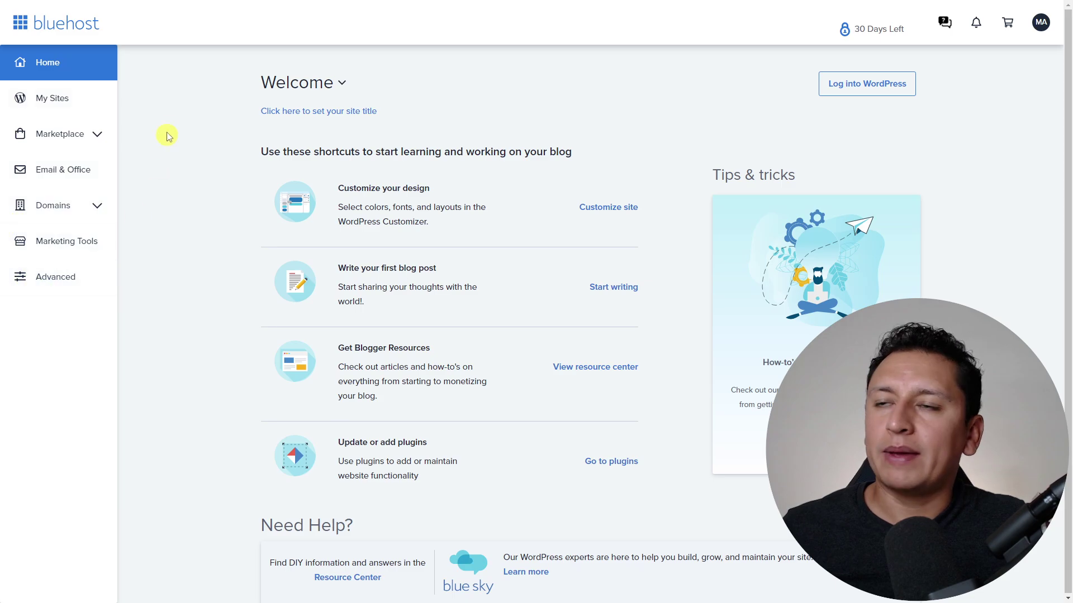
left_click(79, 99)
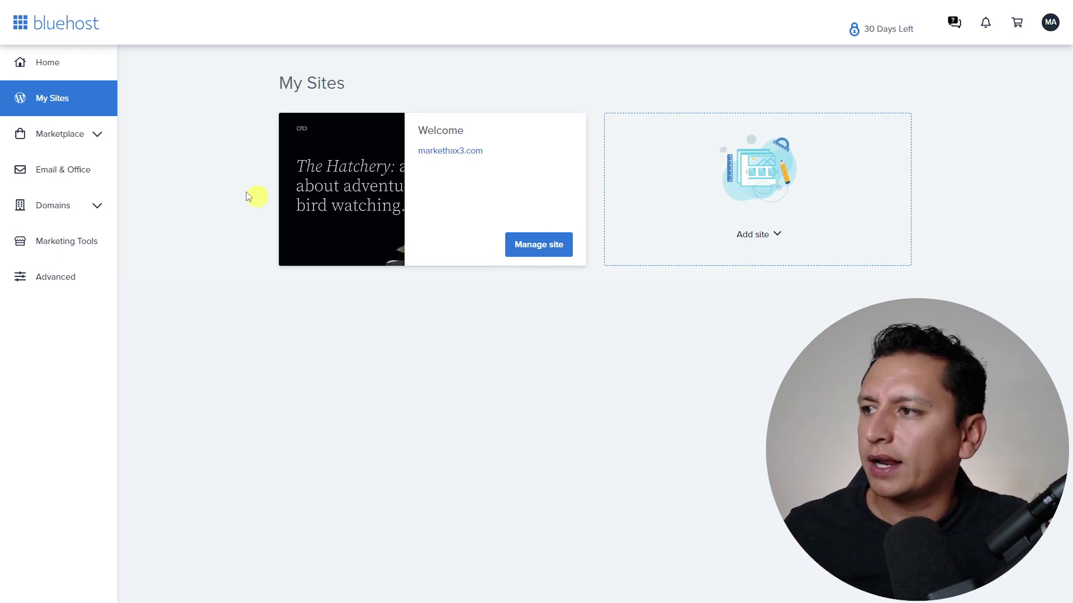
- Toggle the Marketplace sidebar options open and closed, then go to Email & Office
left_click(90, 139)
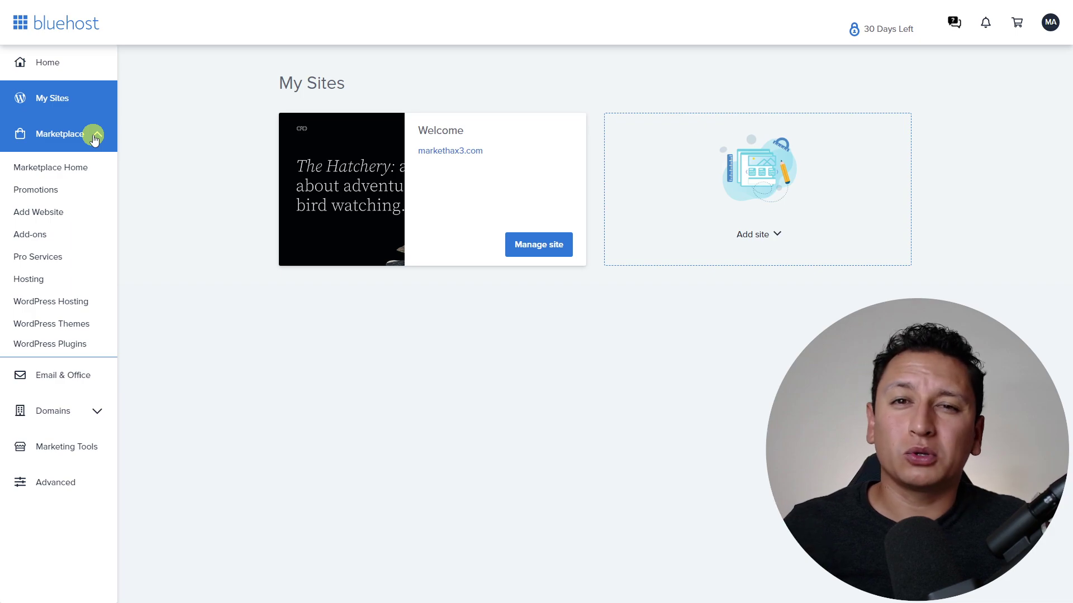
left_click(94, 138)
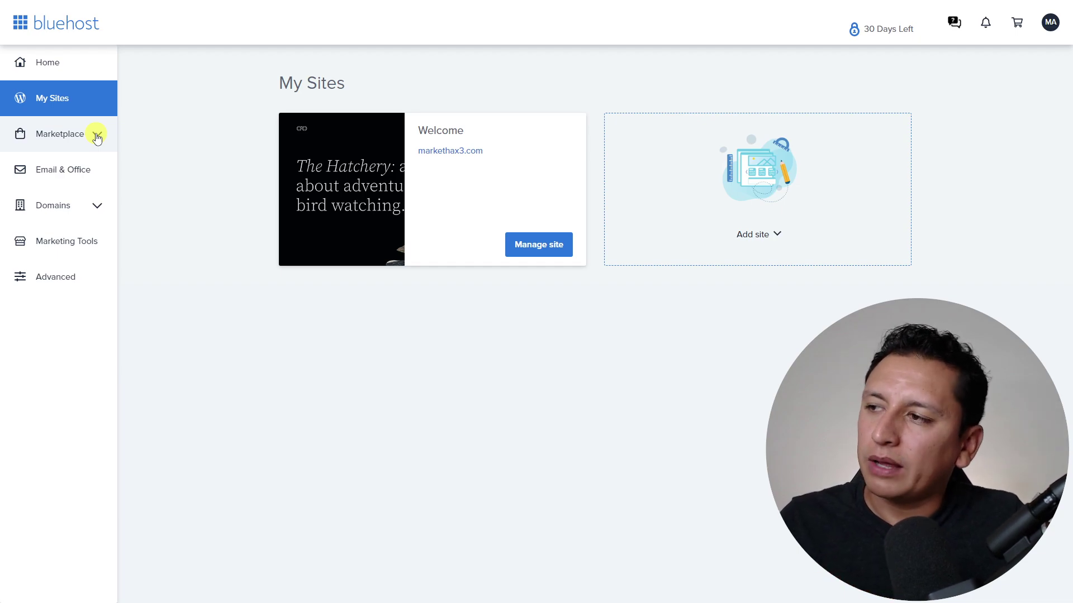
left_click(105, 137)
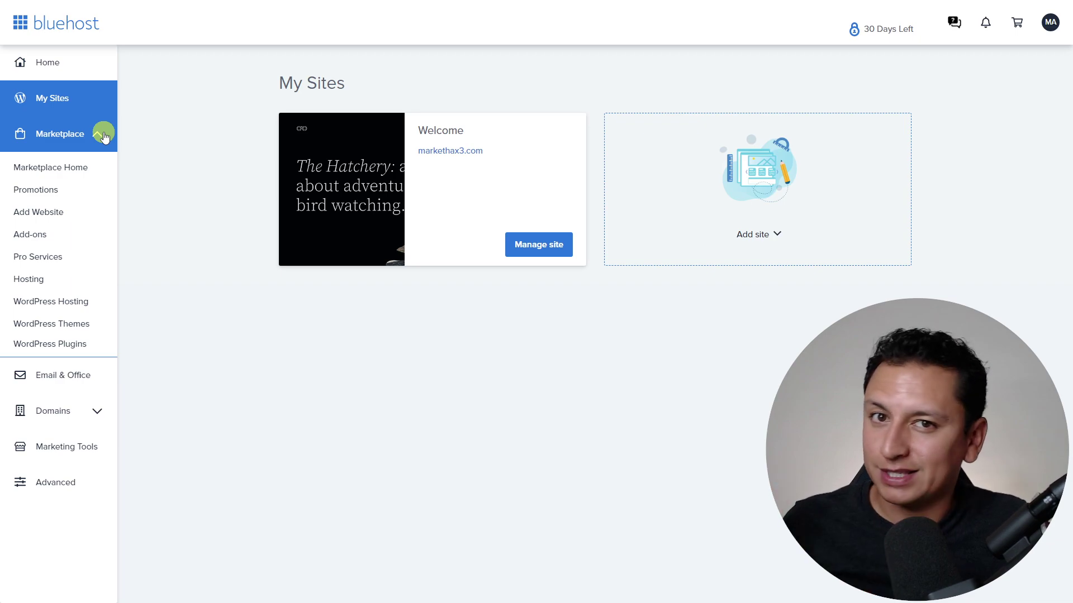
left_click(104, 137)
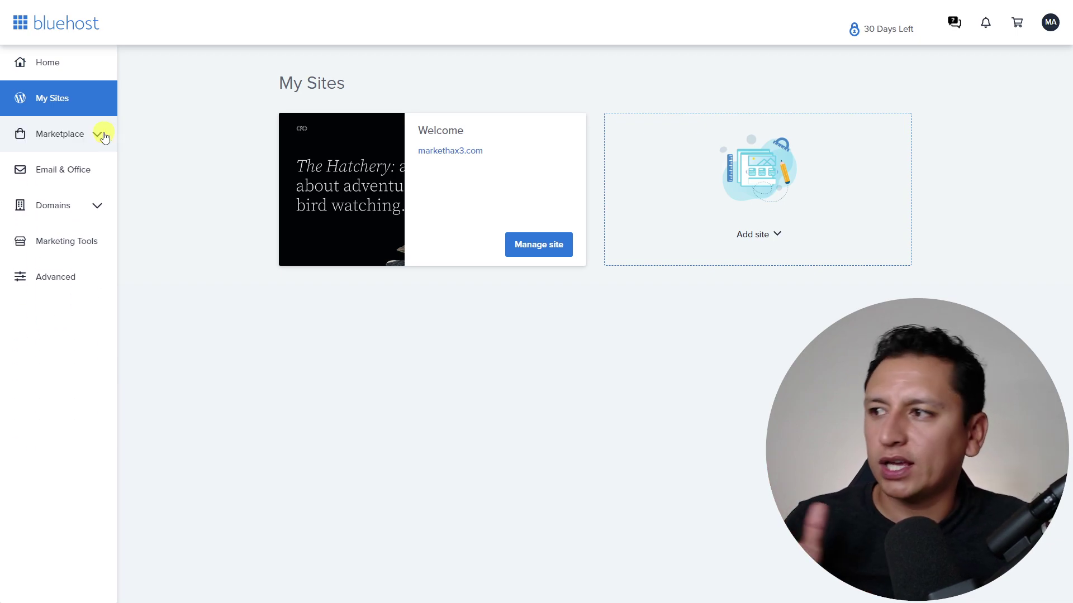
left_click(86, 171)
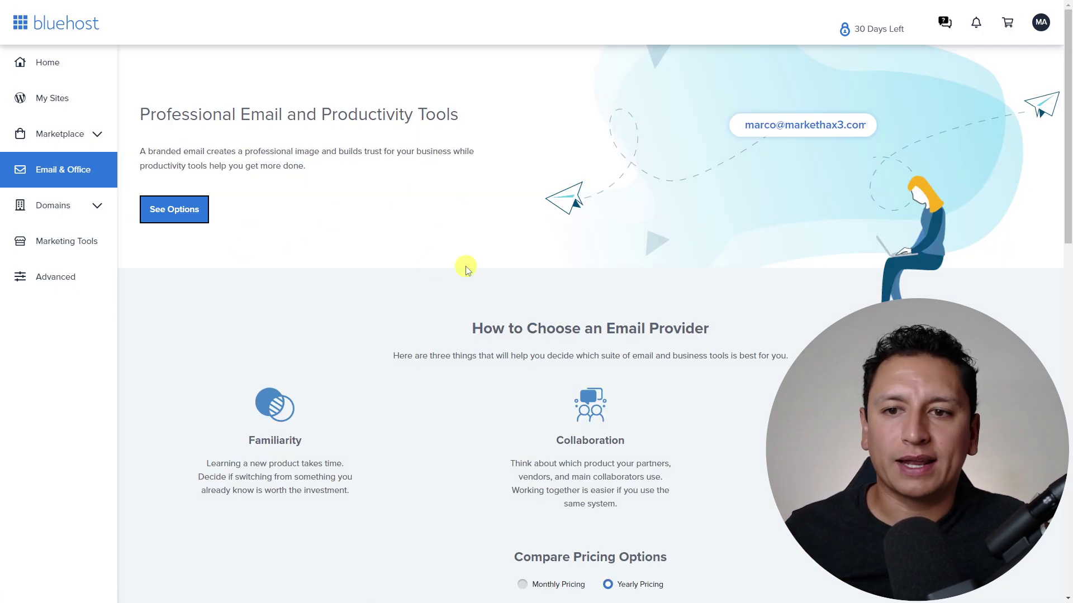
- Check the owned domain's expiry date under Domains, then open the Transfer page
left_click(88, 213)
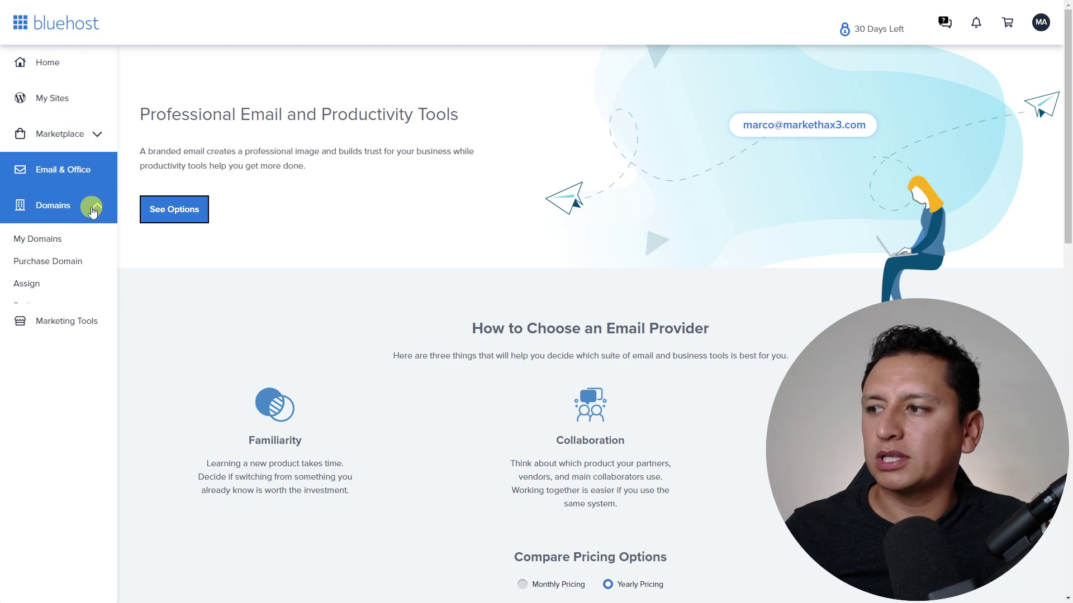
left_click(77, 243)
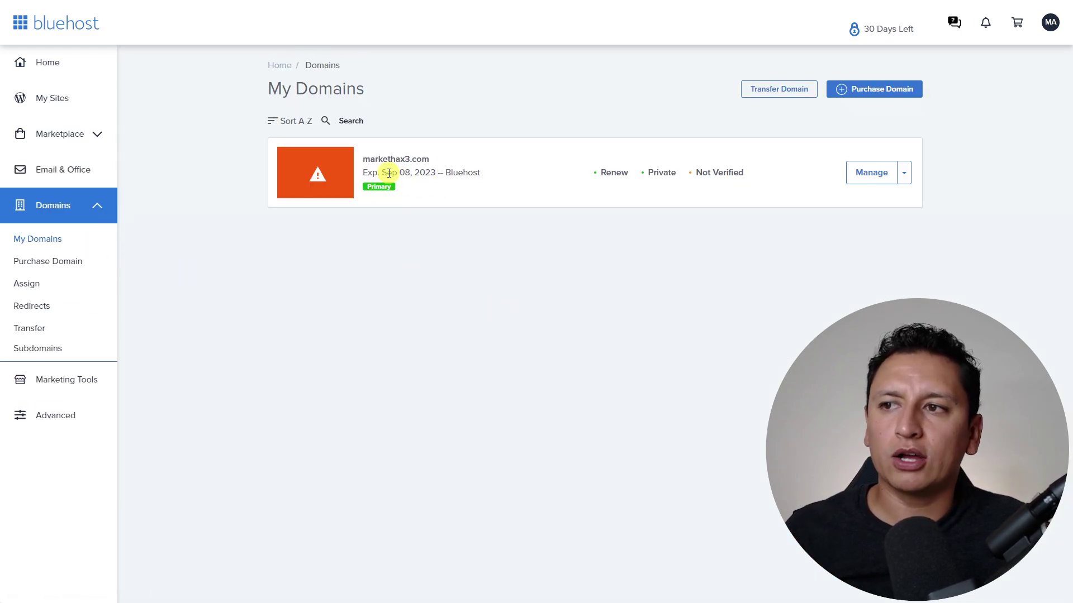
left_click_drag(386, 174, 434, 174)
left_click(434, 174)
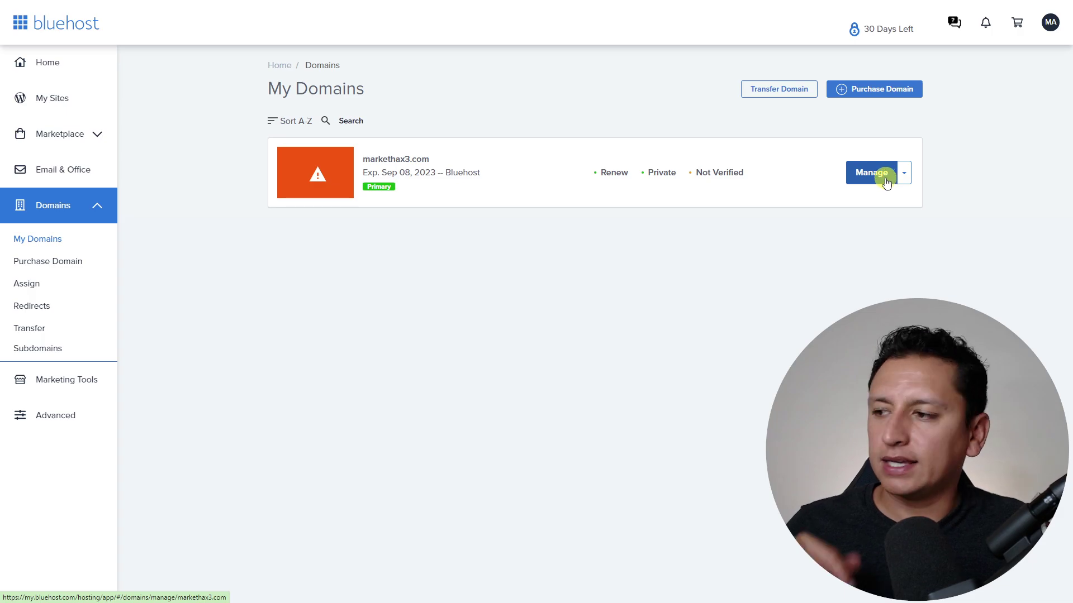
left_click(25, 328)
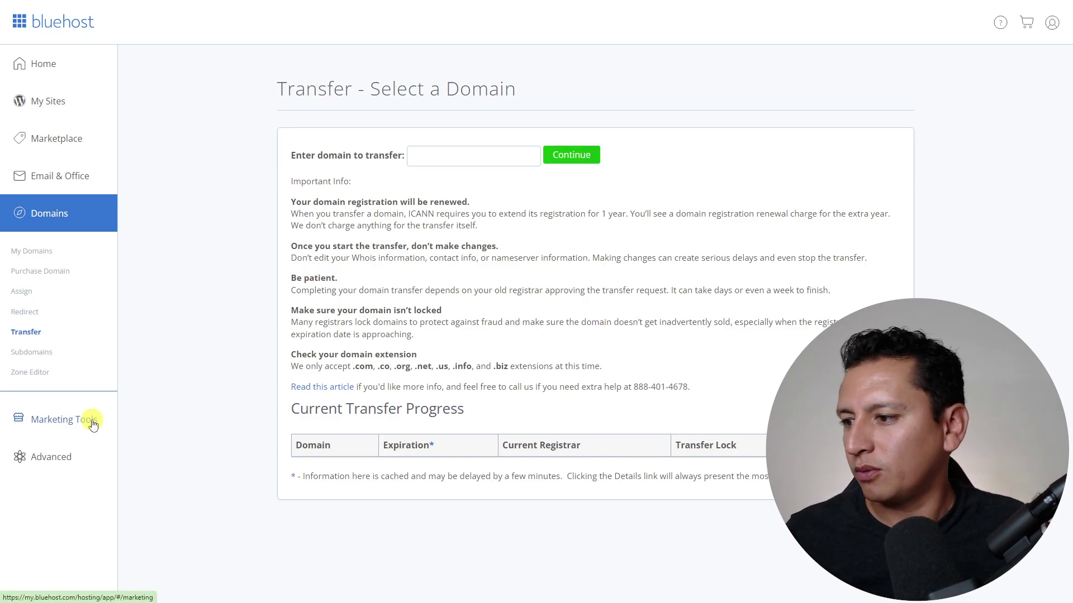
- Browse the Marketing Tools cards, from Google My Business and Google Ads to Creativ.eMail and Jetpack
left_click(62, 420)
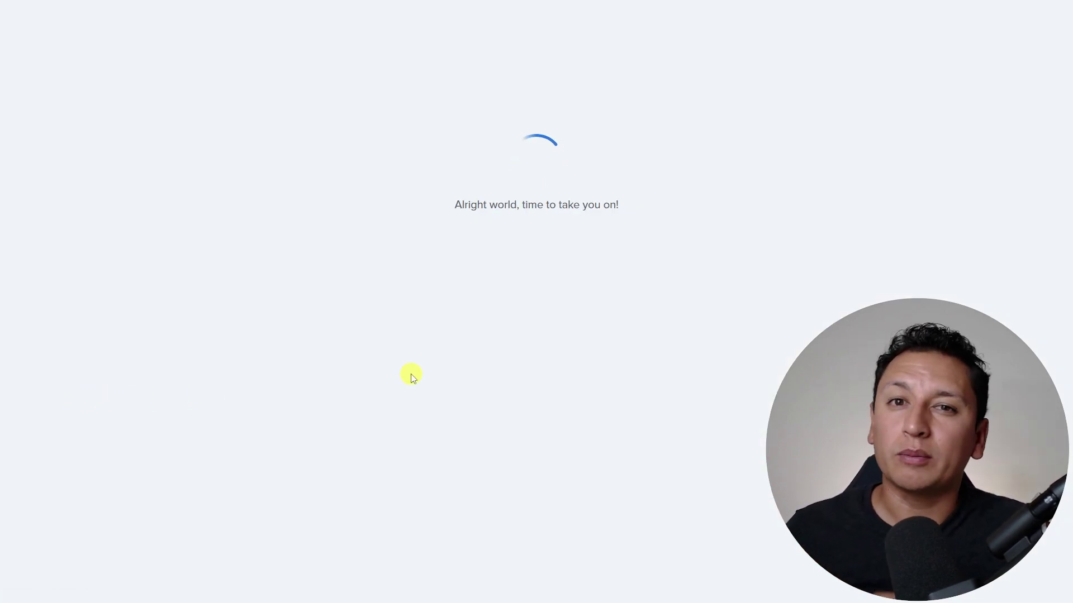
scroll(461, 401, "down", 2)
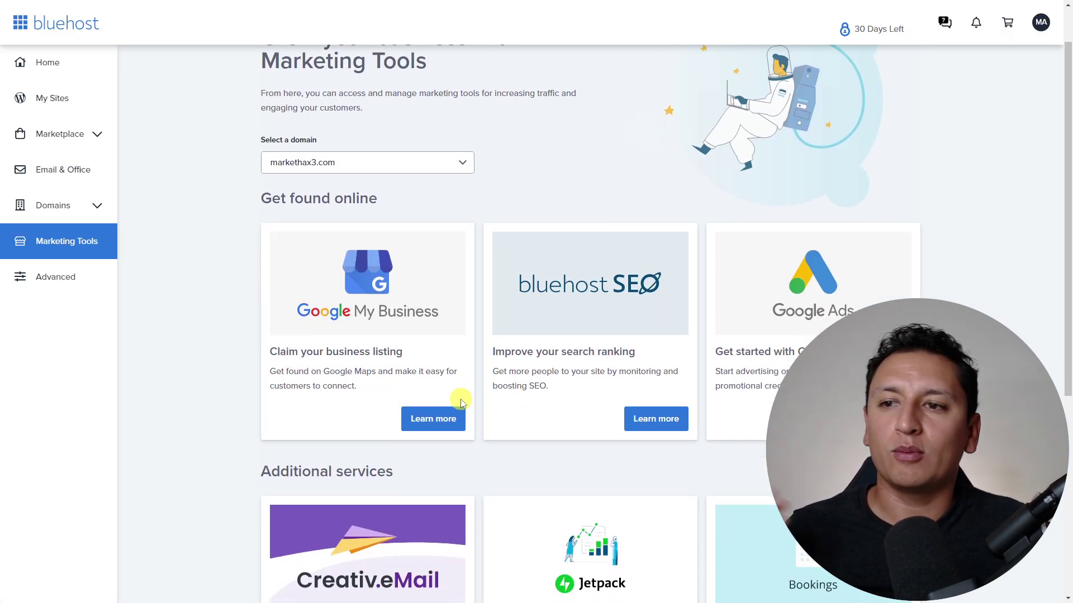
scroll(461, 401, "down", 5)
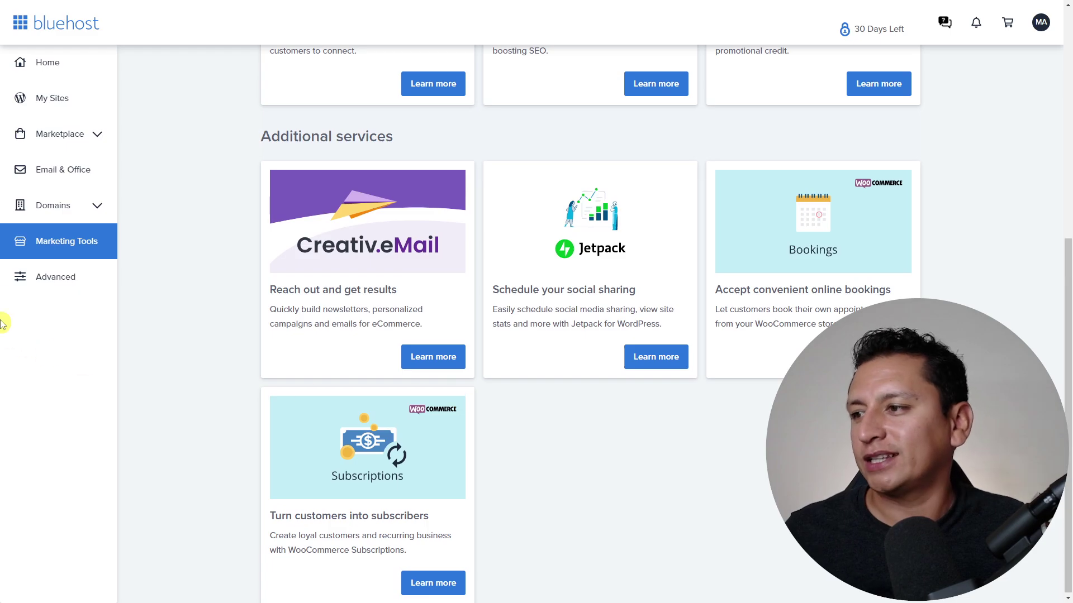
- Open the Advanced cPanel page and scroll through its email, files, database, metrics and security tools
left_click(71, 284)
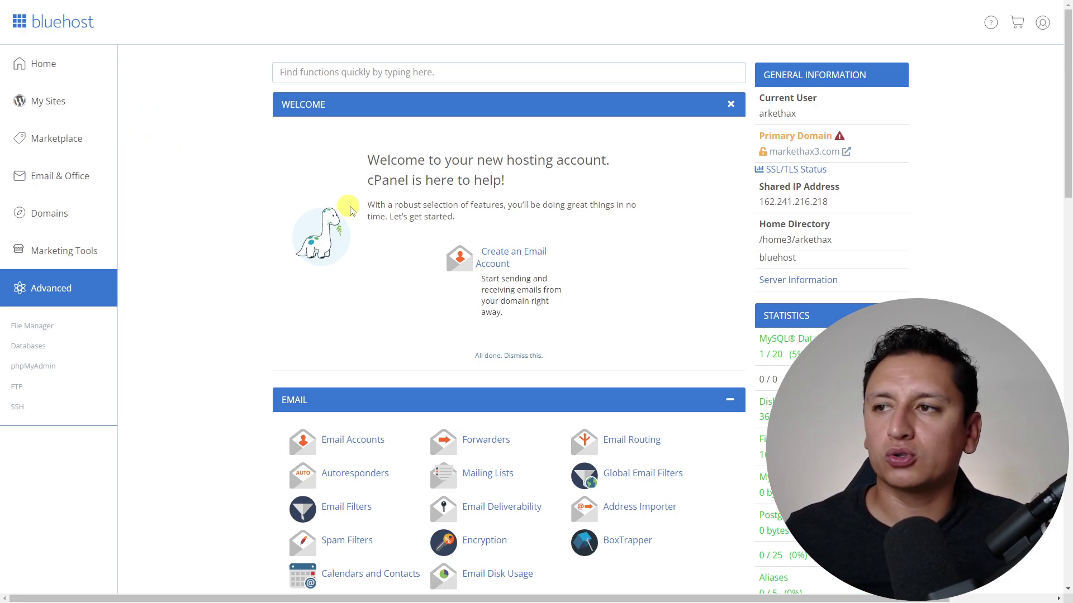
scroll(627, 257, "down", 9)
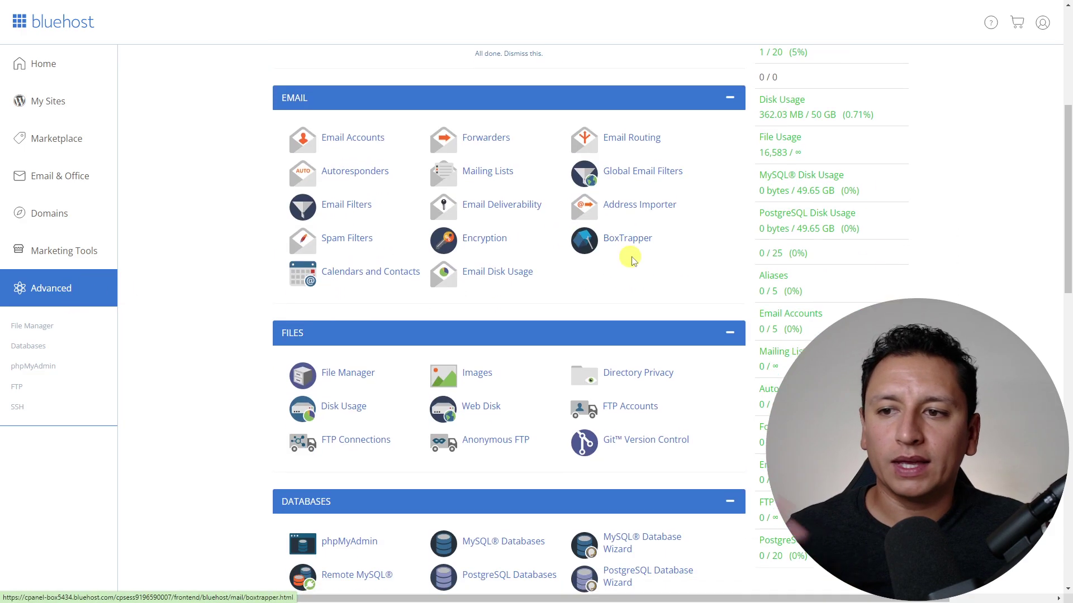
scroll(640, 258, "down", 12)
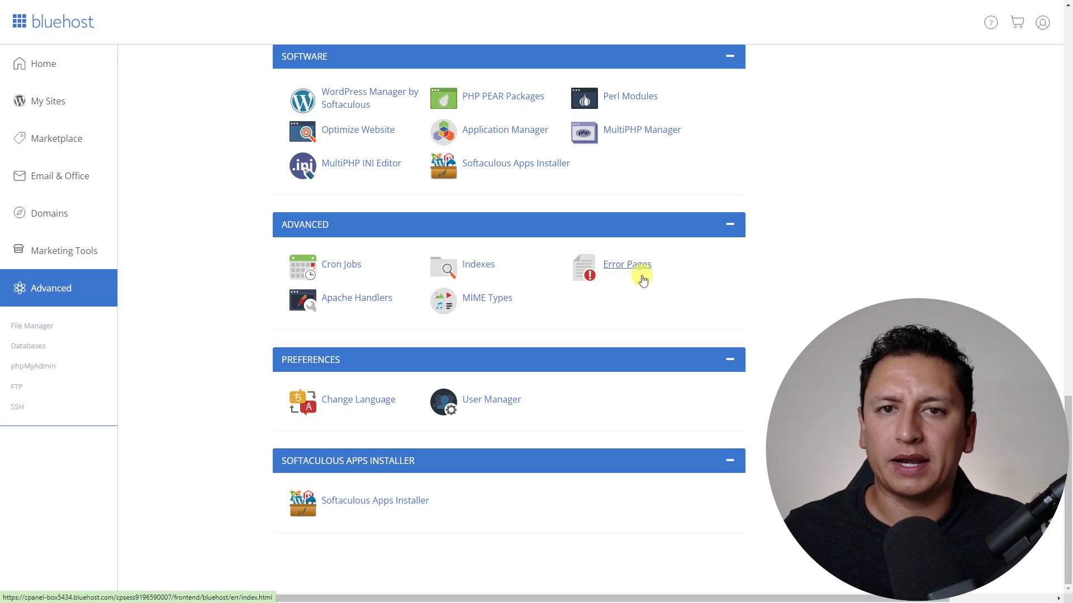
scroll(385, 506, "up", 14)
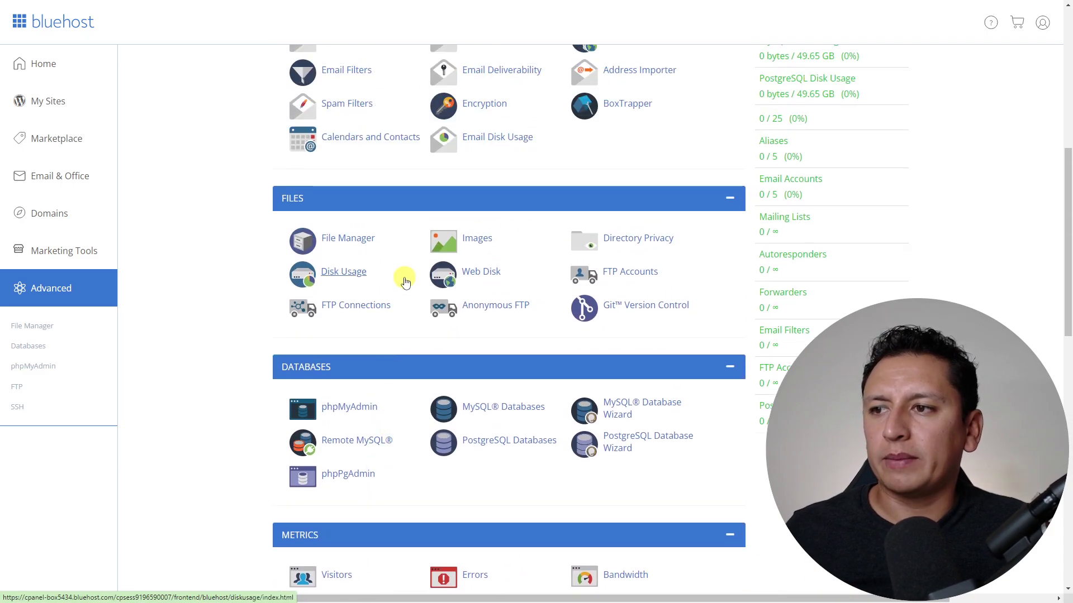
scroll(402, 274, "up", 5)
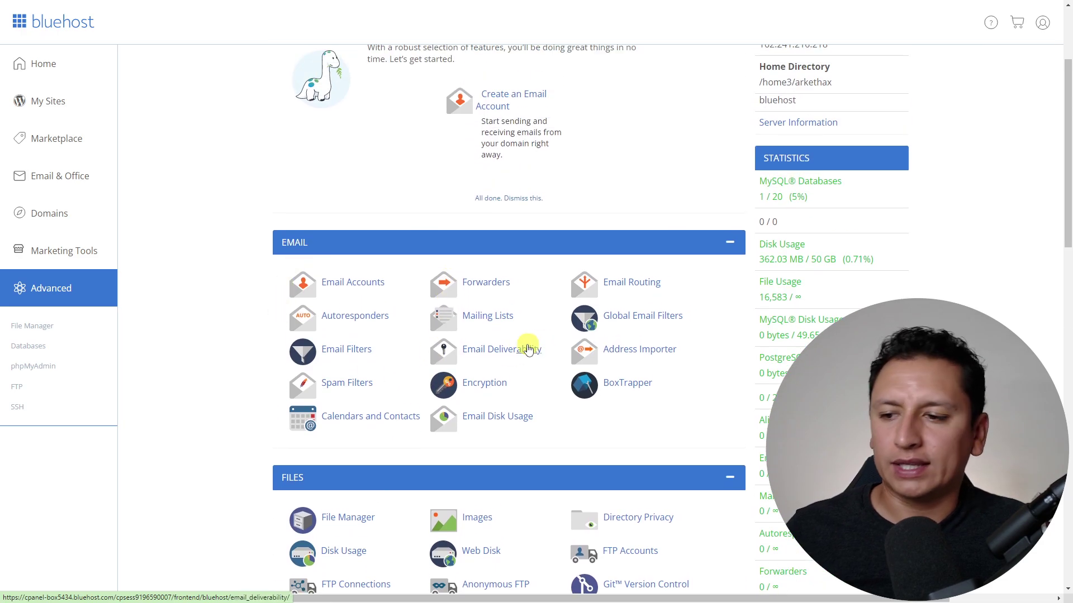
scroll(525, 352, "down", 6)
scroll(528, 357, "up", 8)
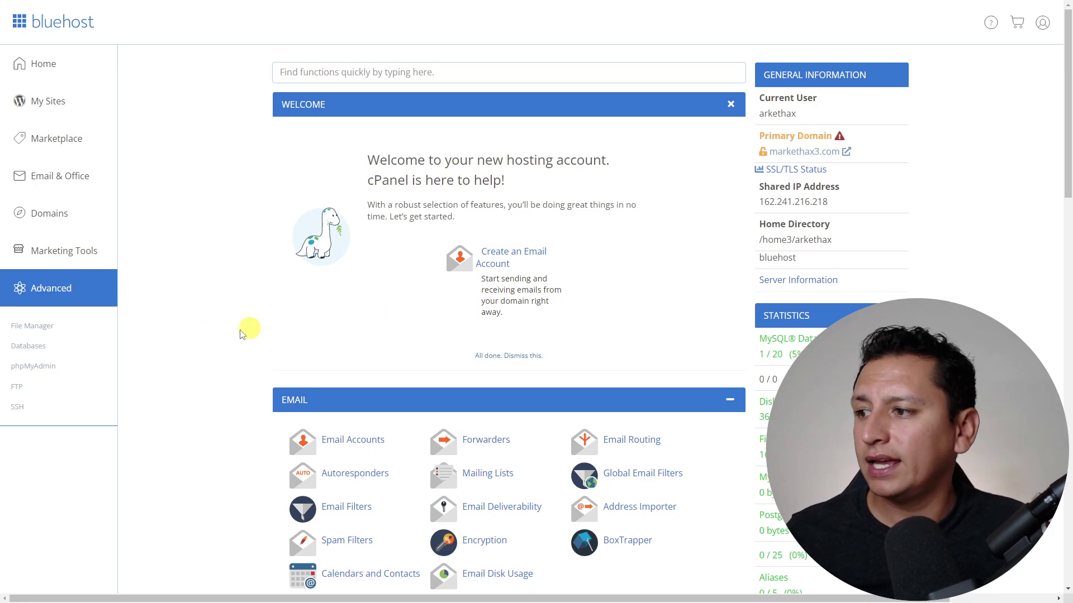
left_click(25, 326)
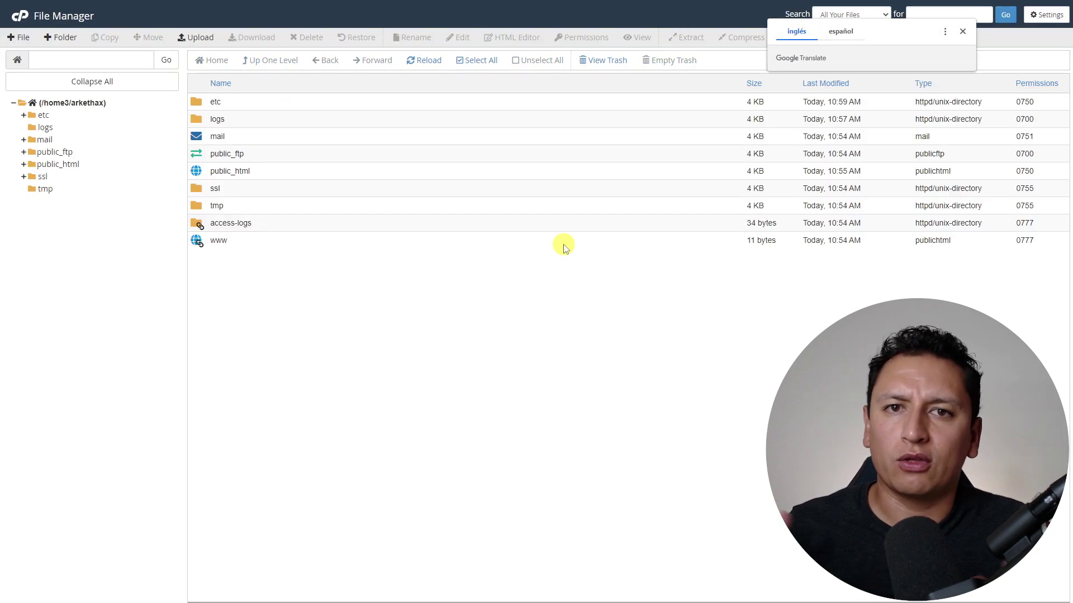
double_click(202, 171)
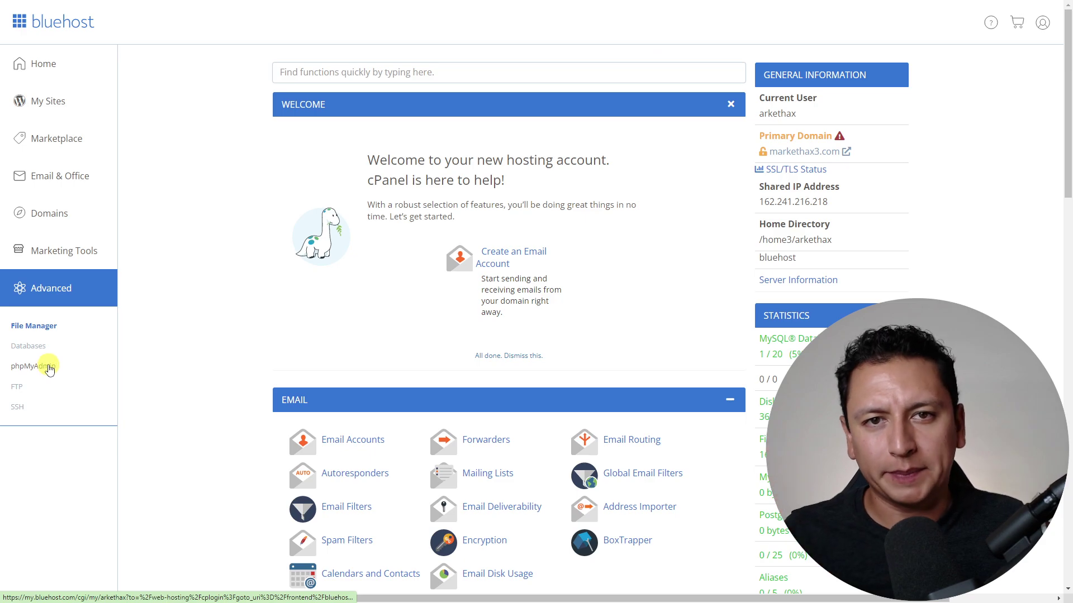
left_click(49, 364)
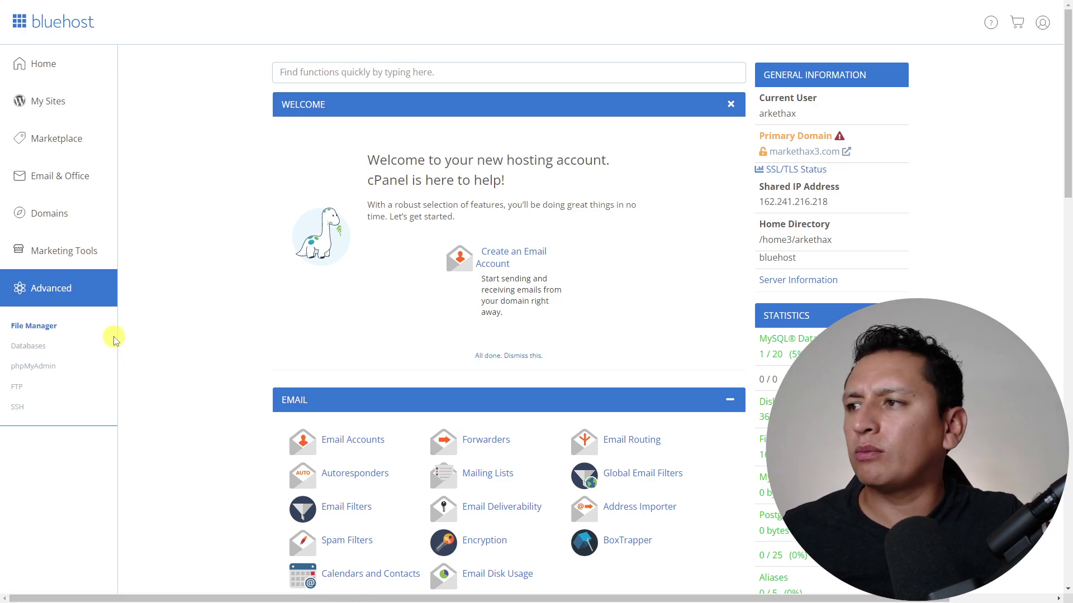
left_click(48, 106)
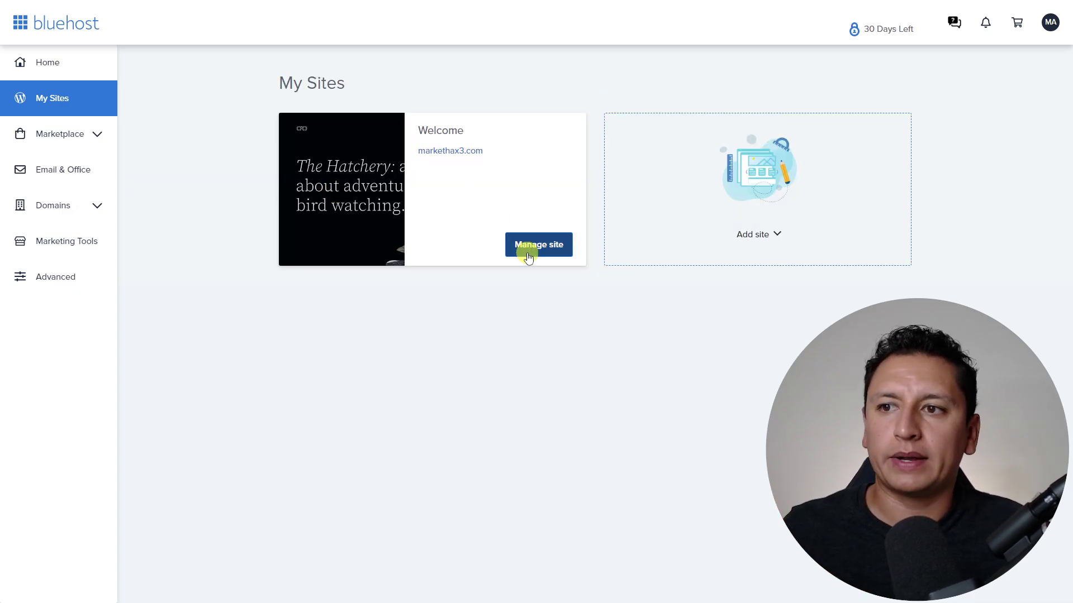
- Open the Welcome site's management overview and highlight its count of 8 plugins
left_click(547, 246)
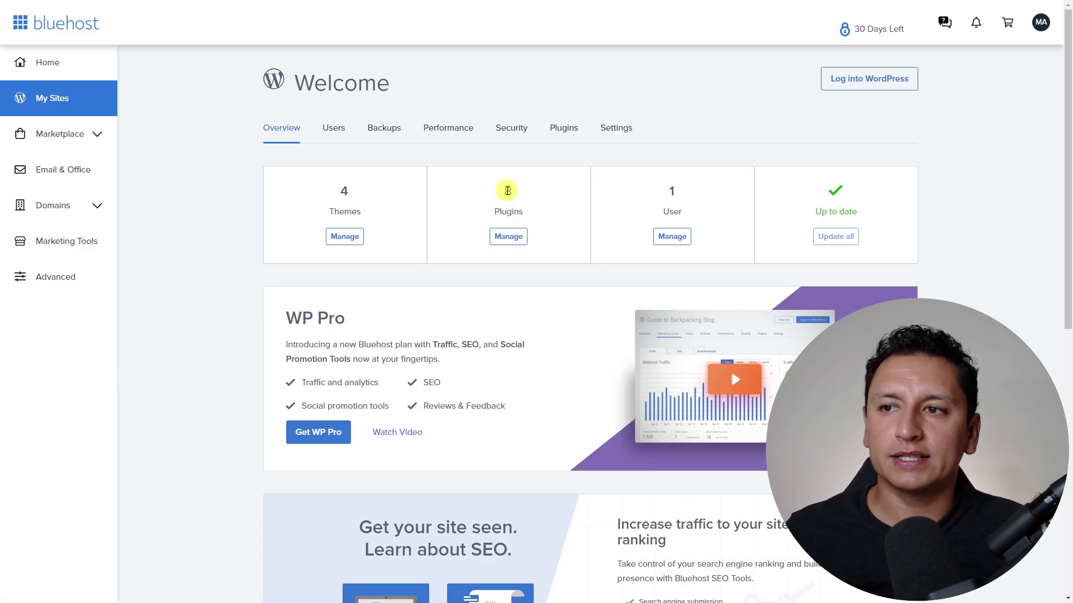
left_click_drag(504, 187, 521, 217)
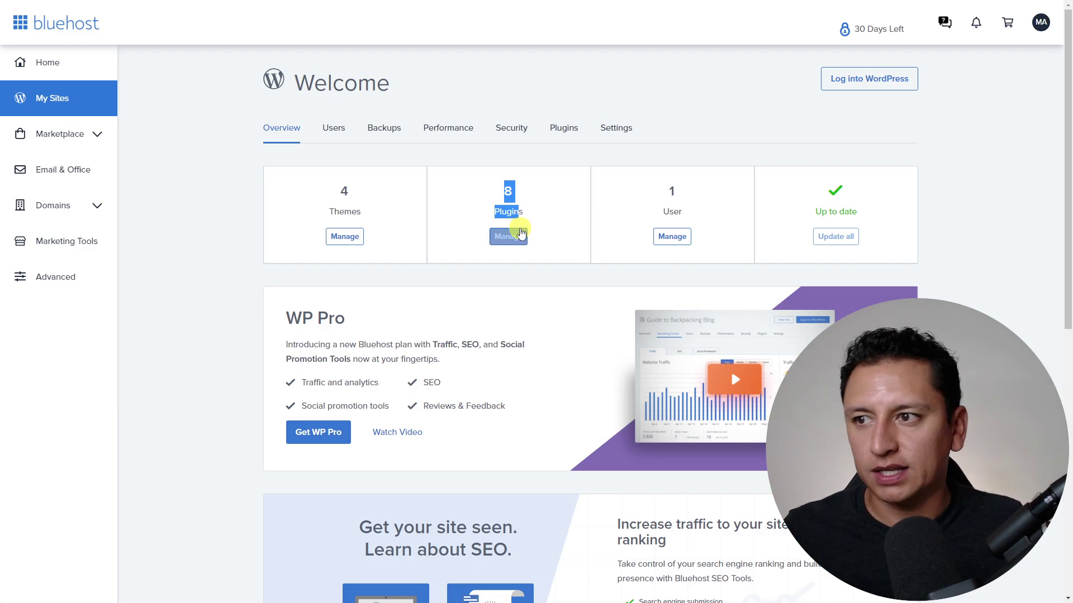
left_click(508, 237)
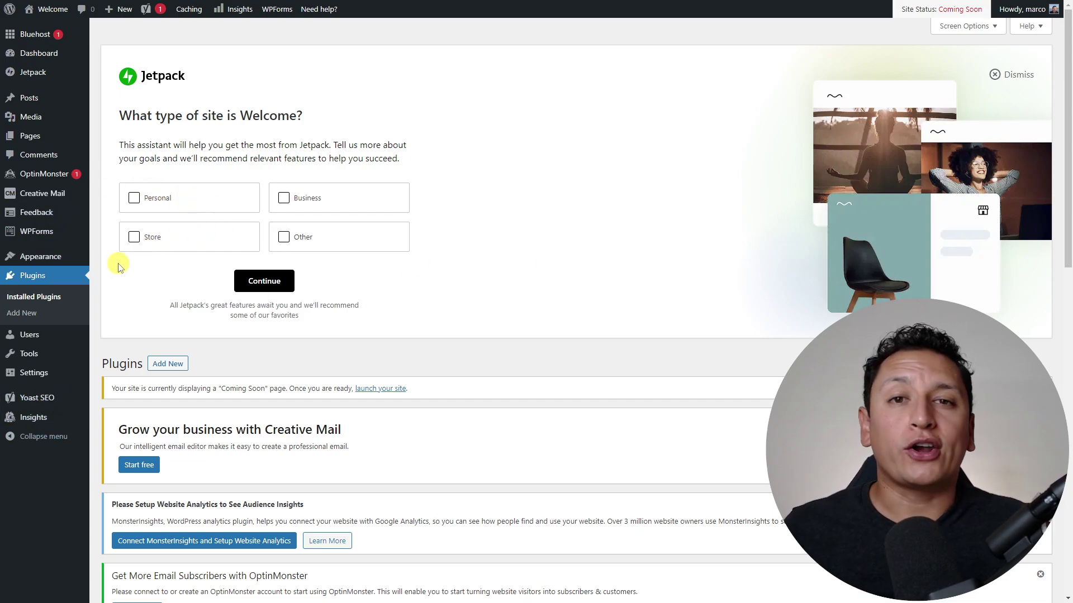
mouse_move(49, 62)
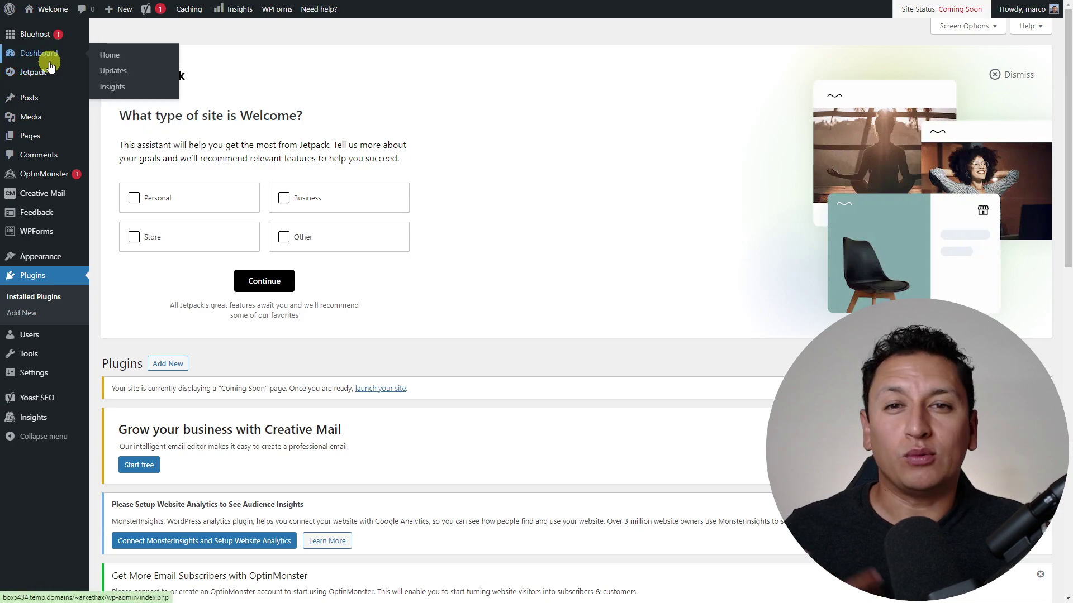
mouse_move(44, 176)
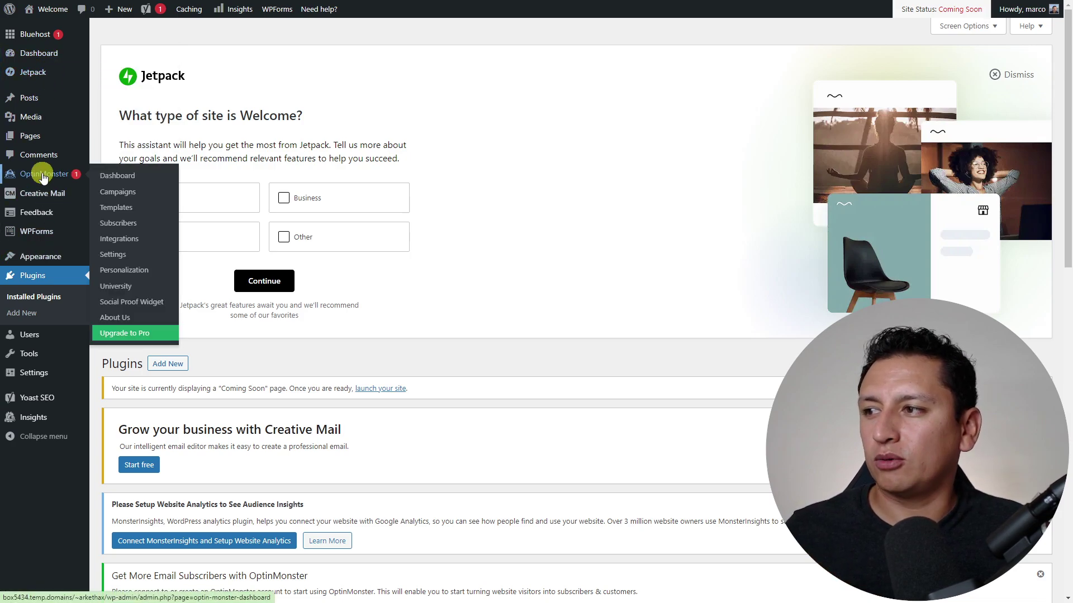
mouse_move(51, 397)
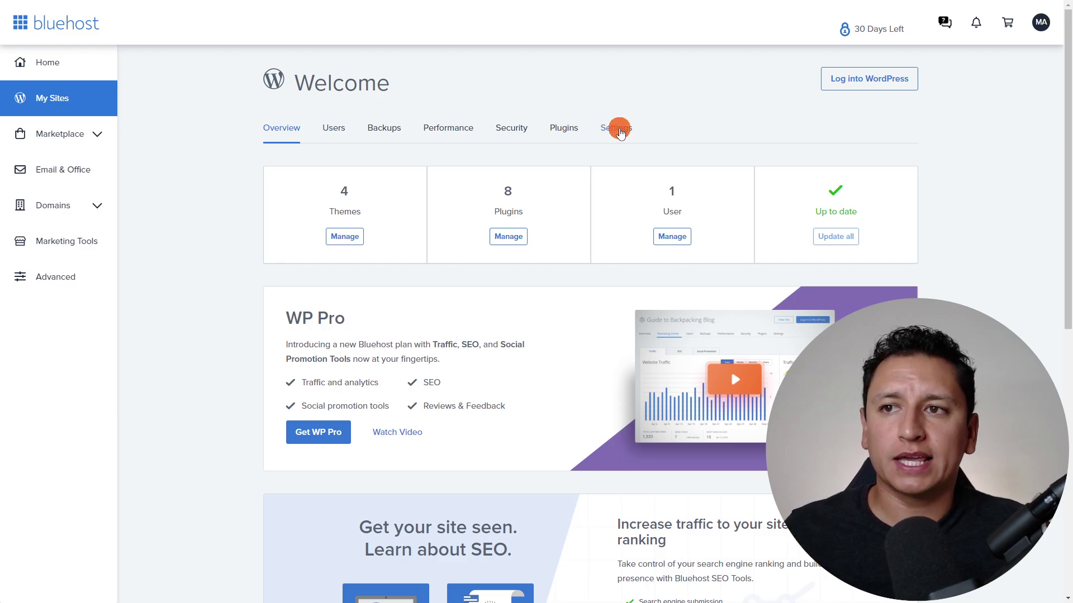
- Delete the markethax3.com Welcome site using Delete Site on its Settings tab
left_click(616, 128)
scroll(618, 317, "down", 3)
scroll(616, 325, "down", 1)
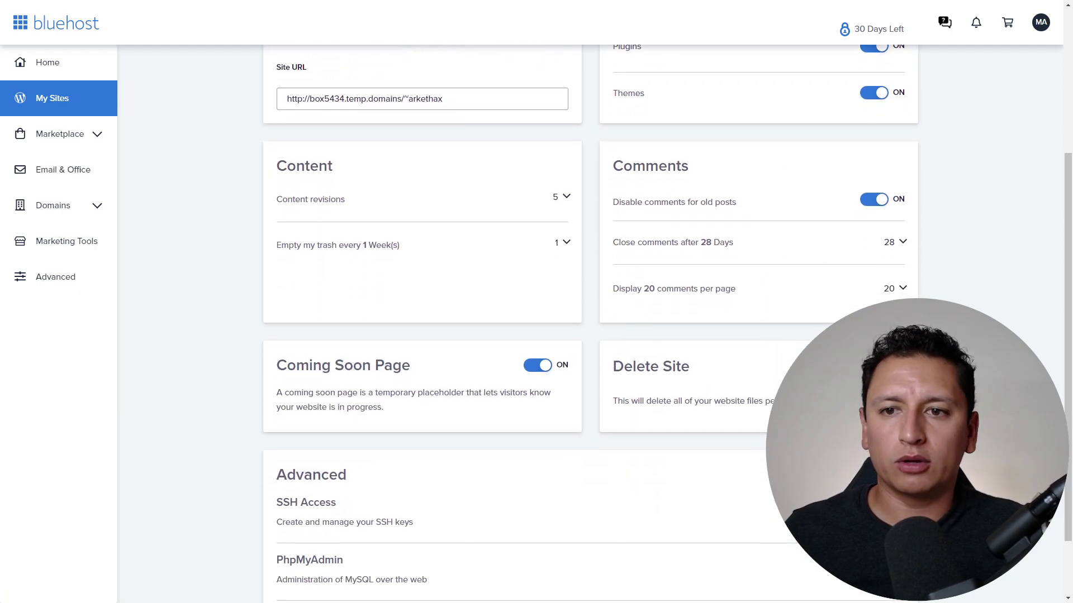
left_click(757, 429)
left_click(691, 284)
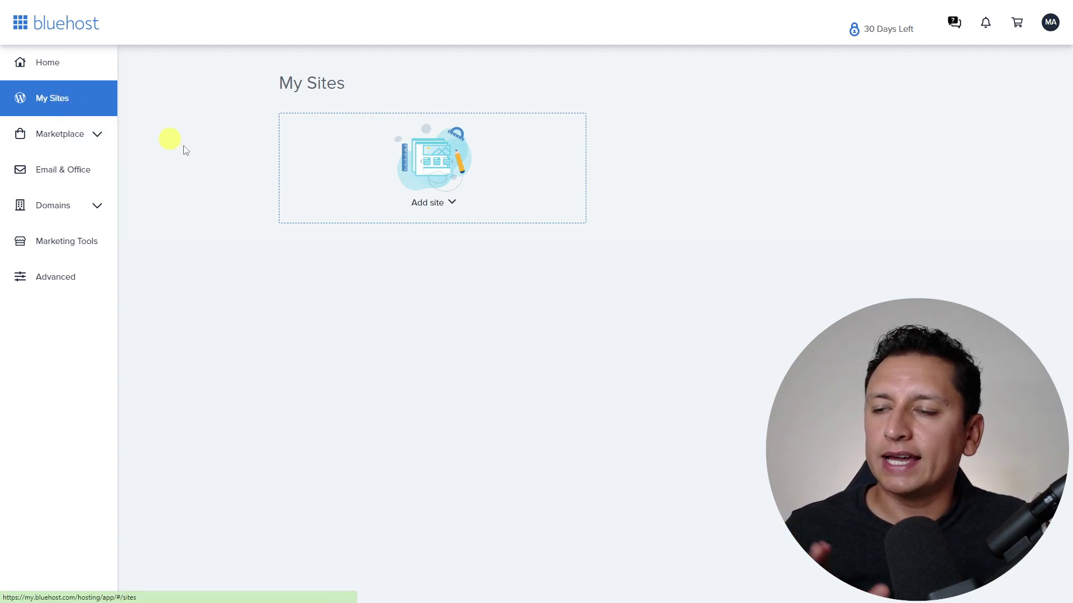
- Start a new WordPress site named MarketHax3 and replace its tagline text
left_click(446, 205)
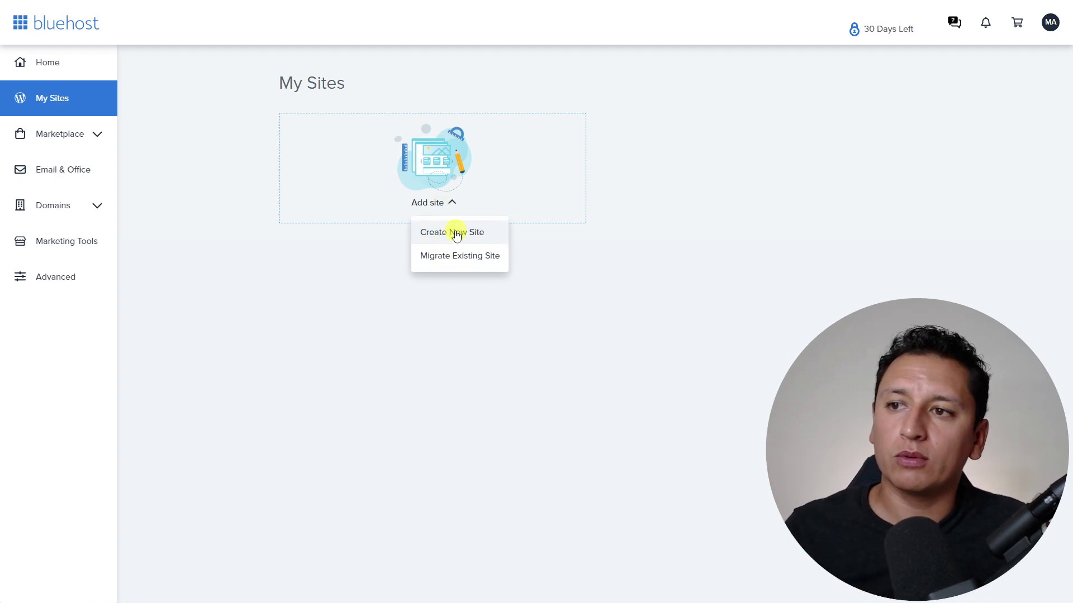
left_click(465, 234)
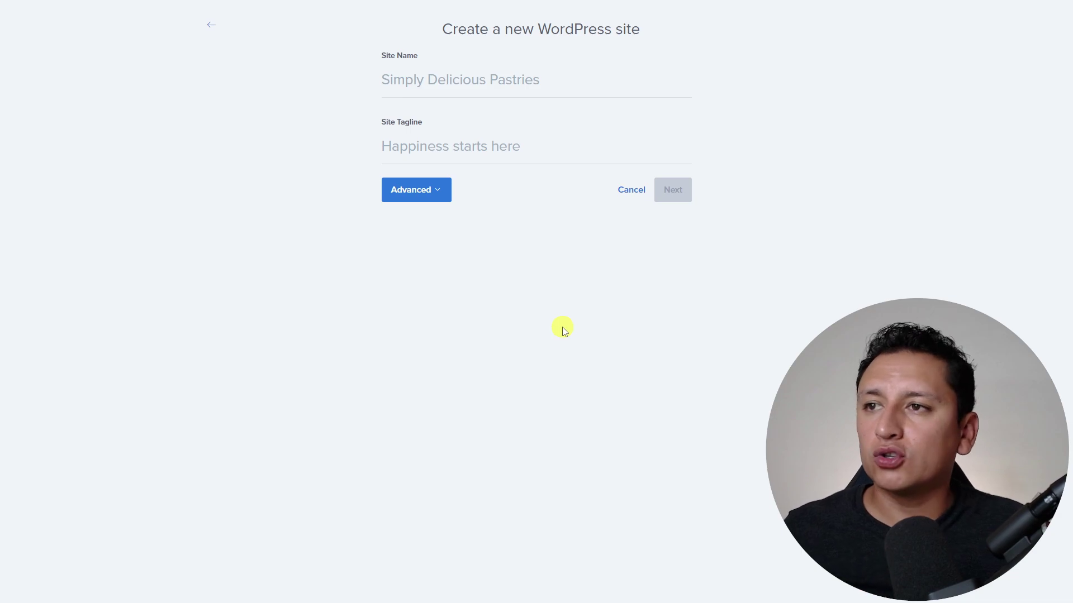
left_click_drag(548, 31, 644, 34)
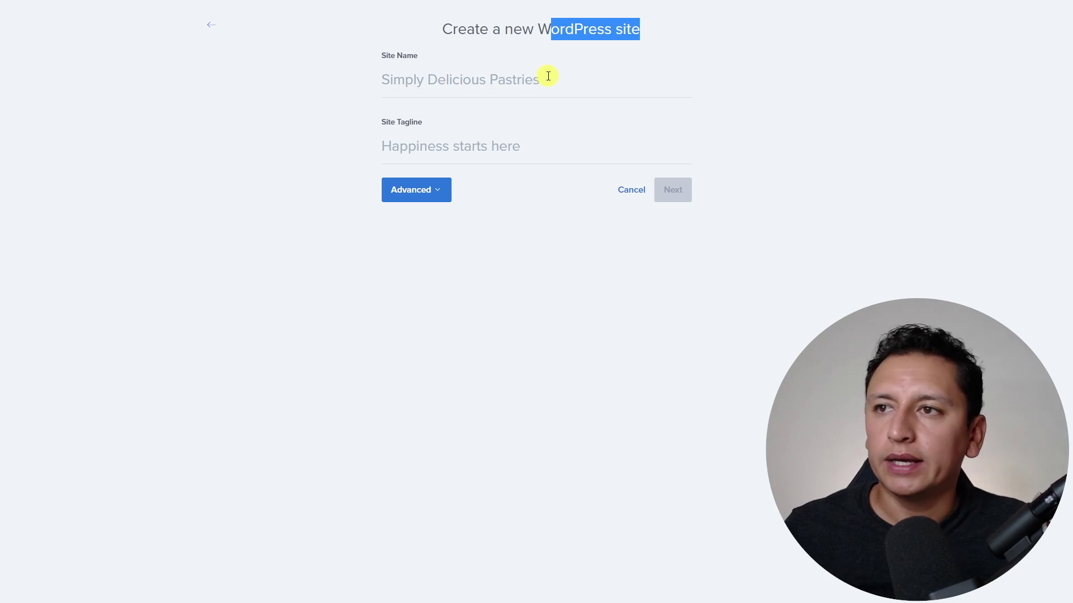
left_click(548, 76)
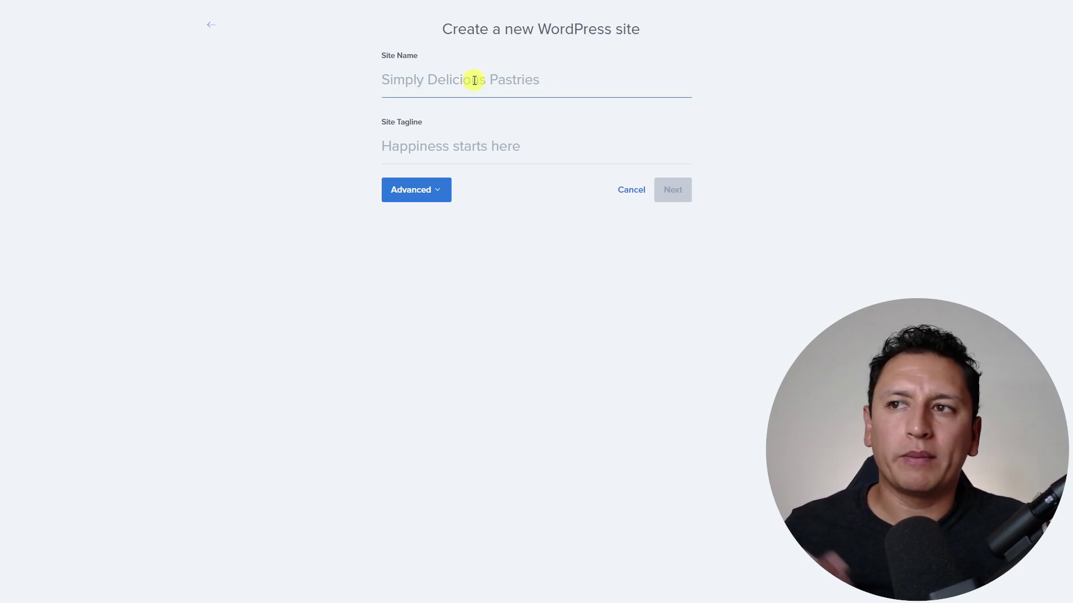
type("MarketHax3")
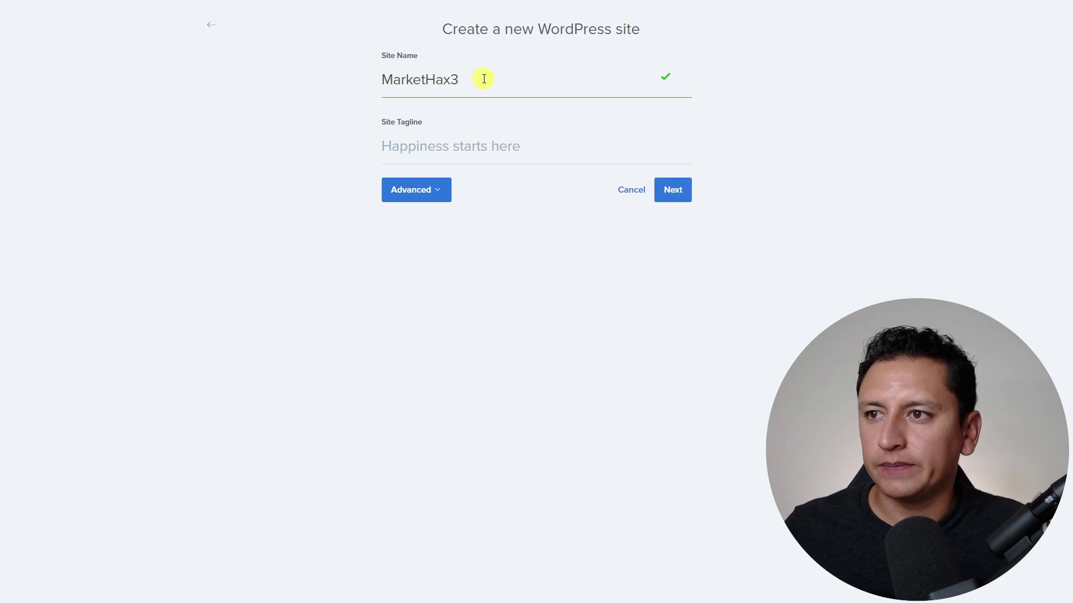
left_click(475, 146)
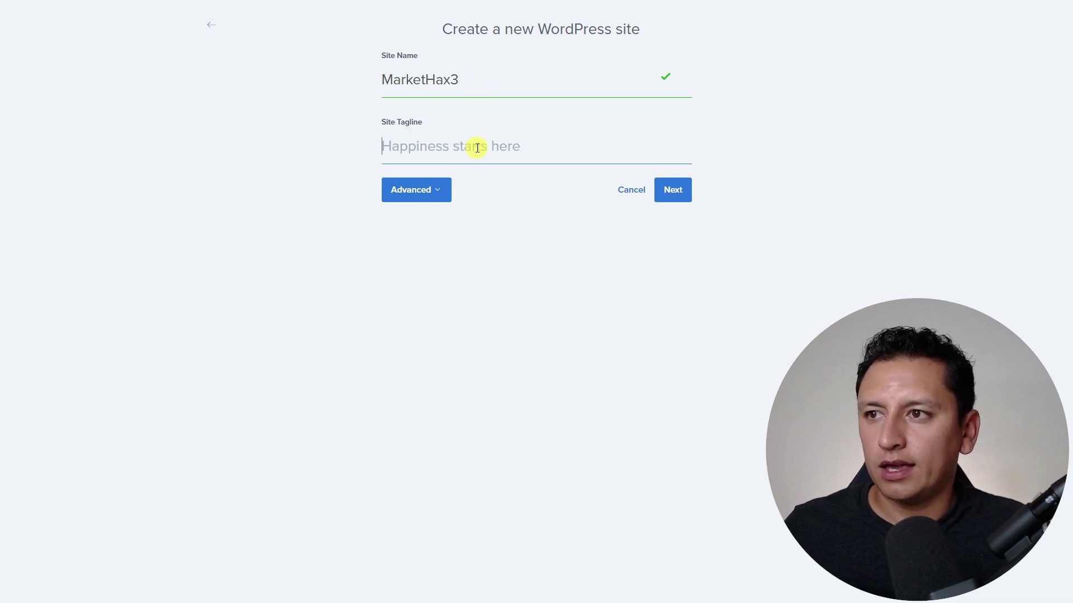
type("Sitios")
key("ctrl+a")
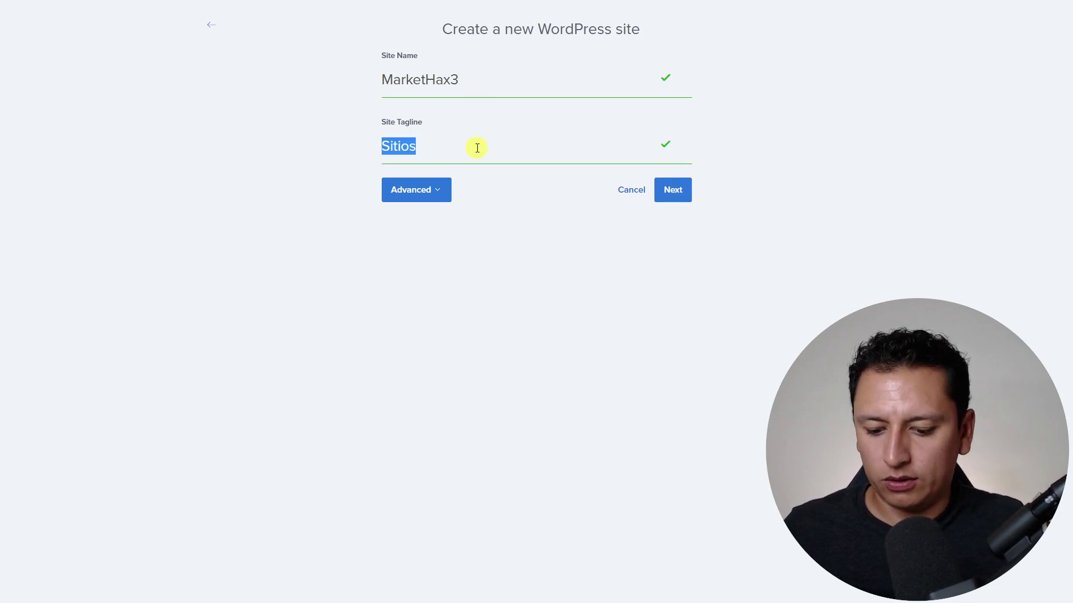
type("Diseño de s")
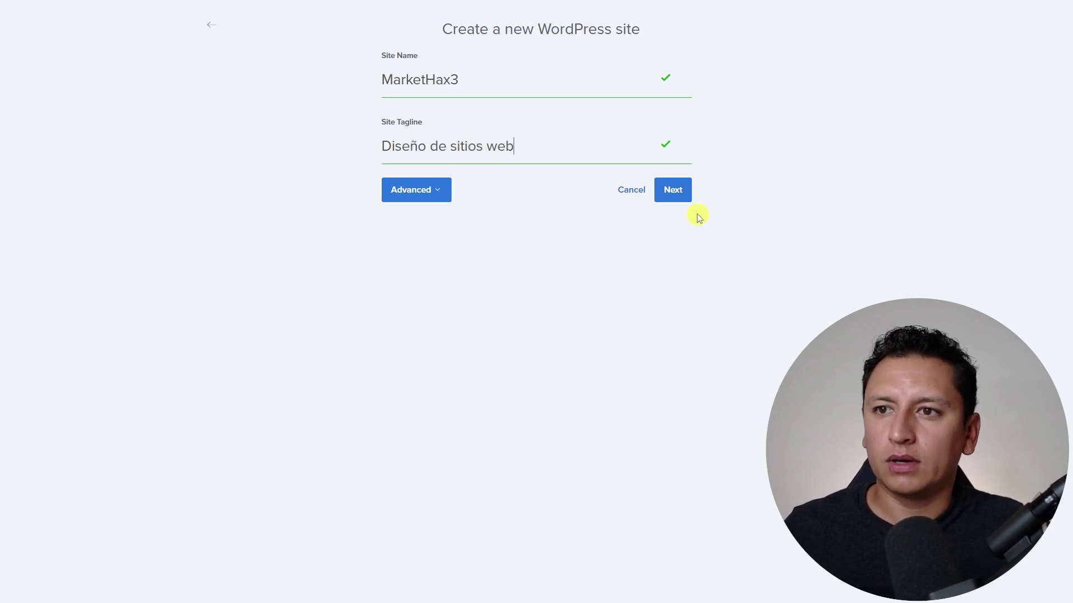
- Enter the admin account's e-mail, WordPress username and password, then continue
left_click(434, 190)
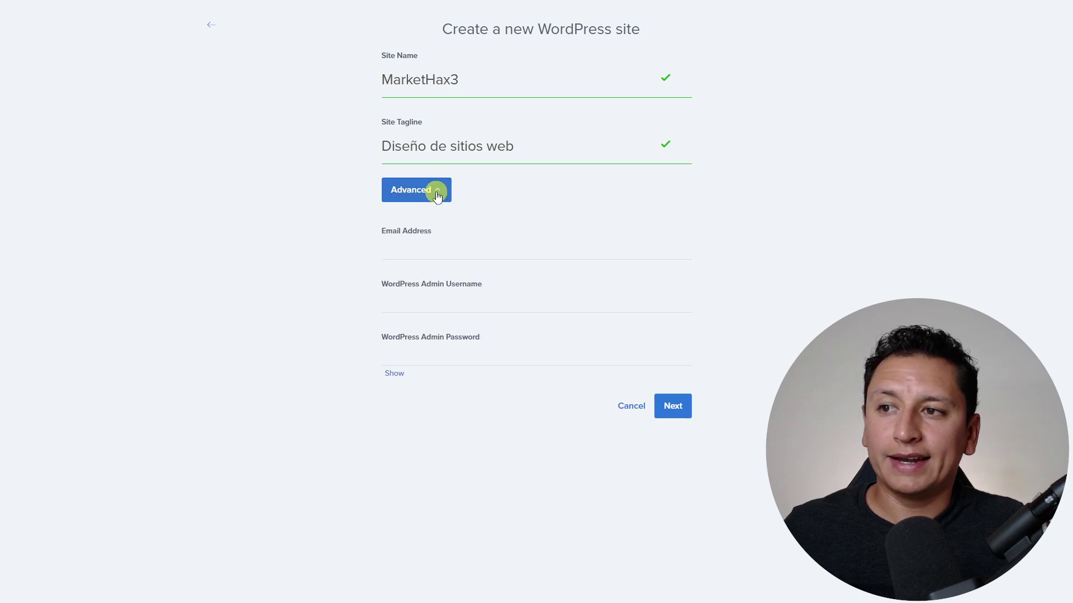
left_click(445, 243)
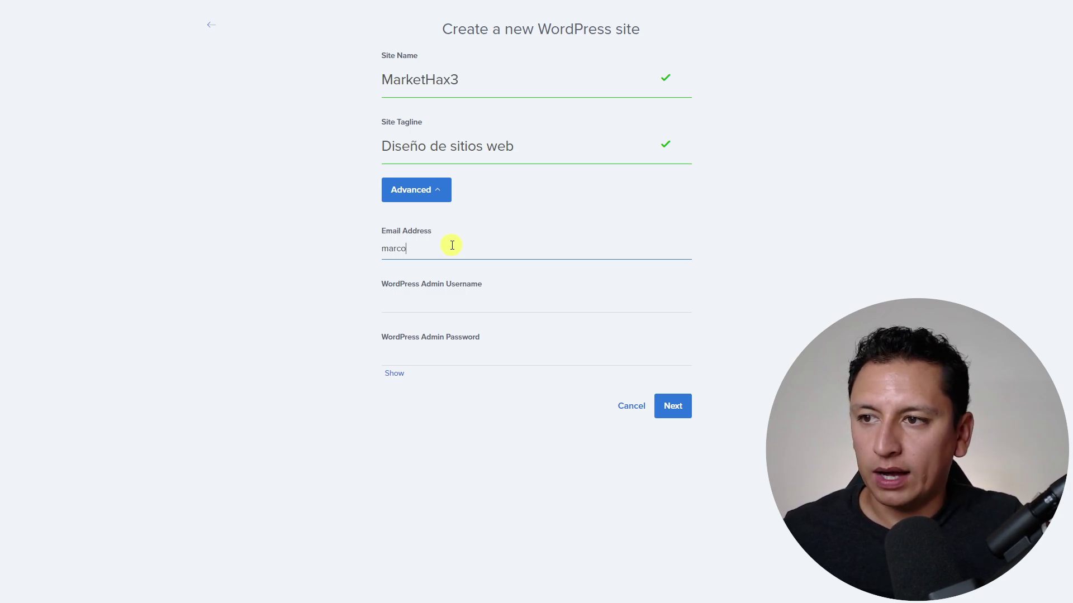
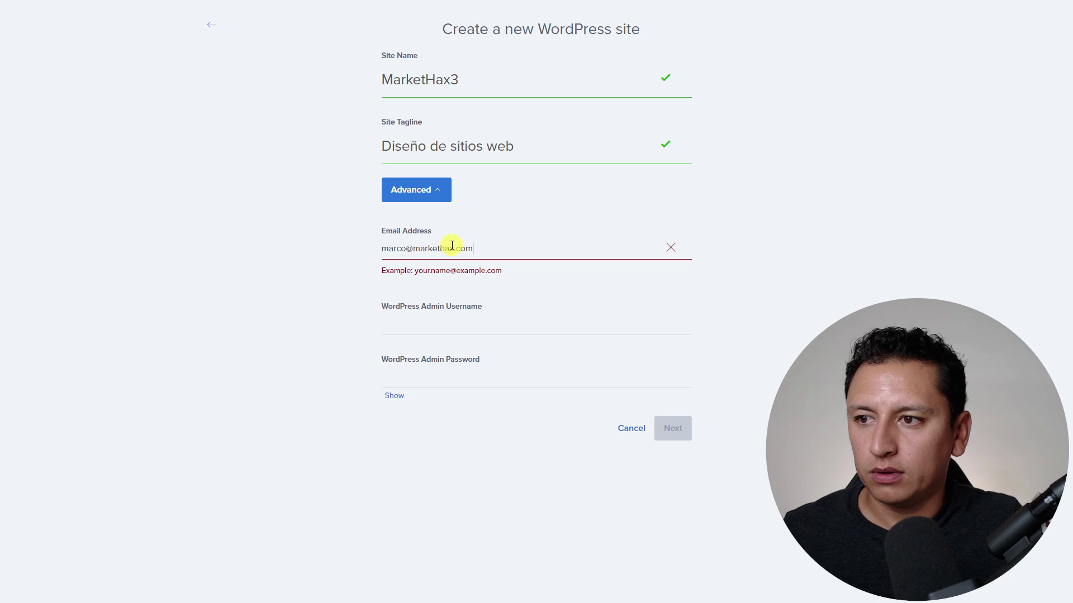
key("Tab")
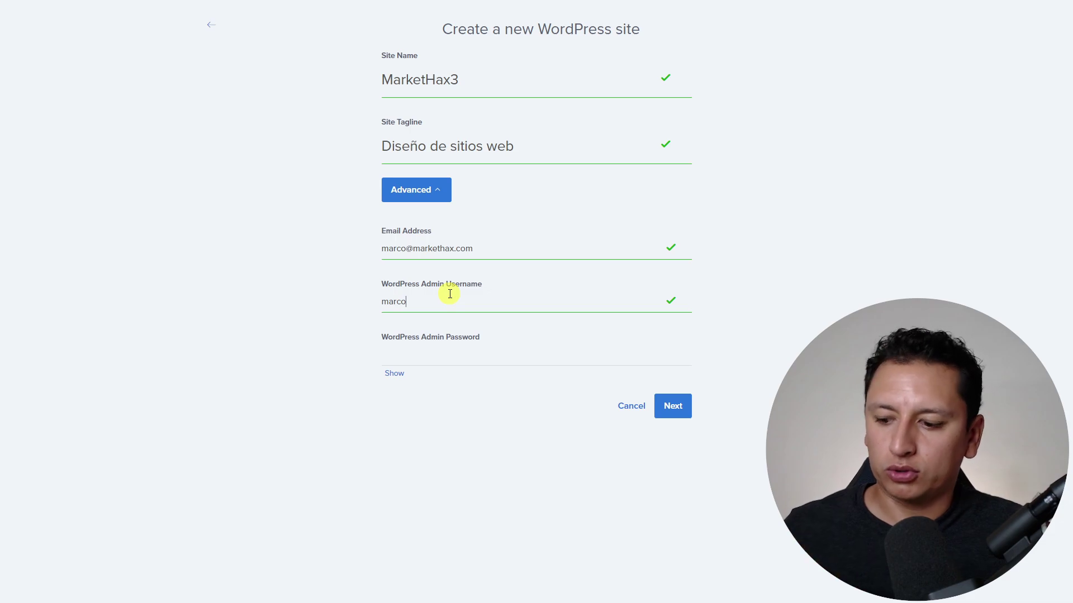
left_click(440, 354)
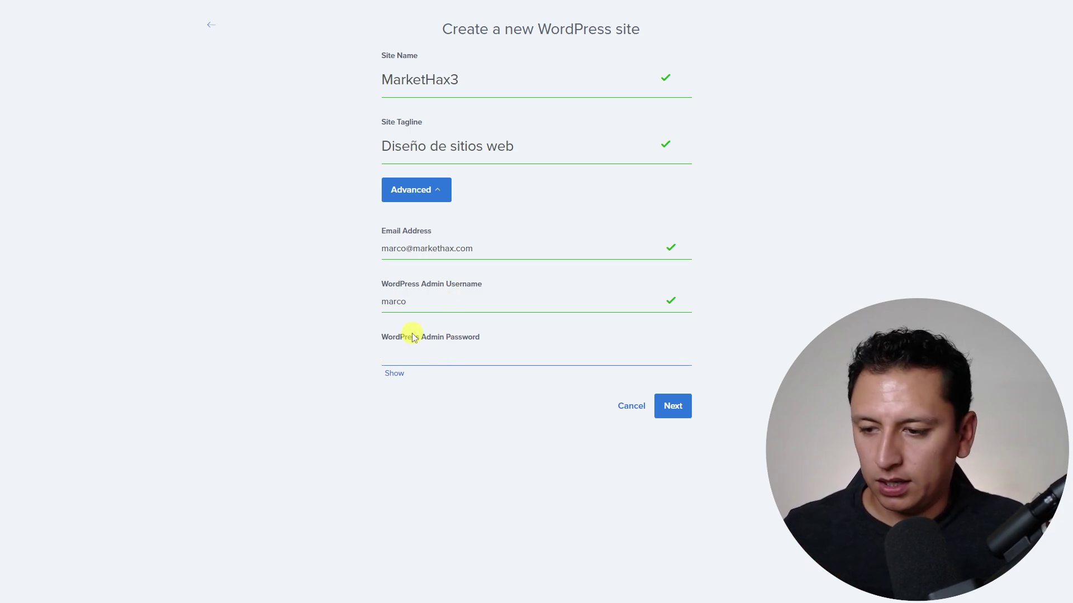
type("ma")
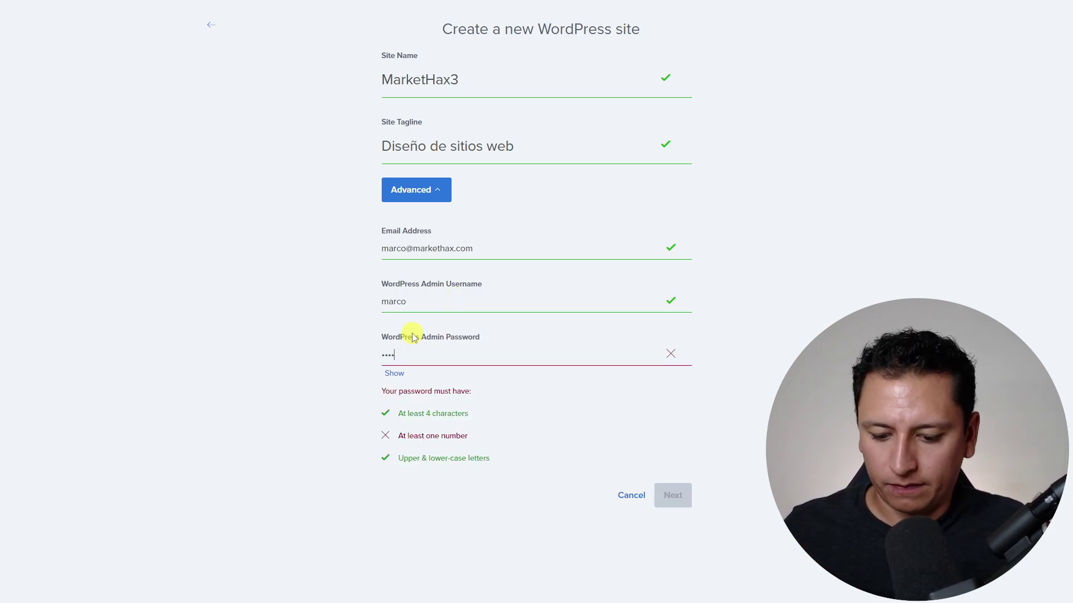
type("1")
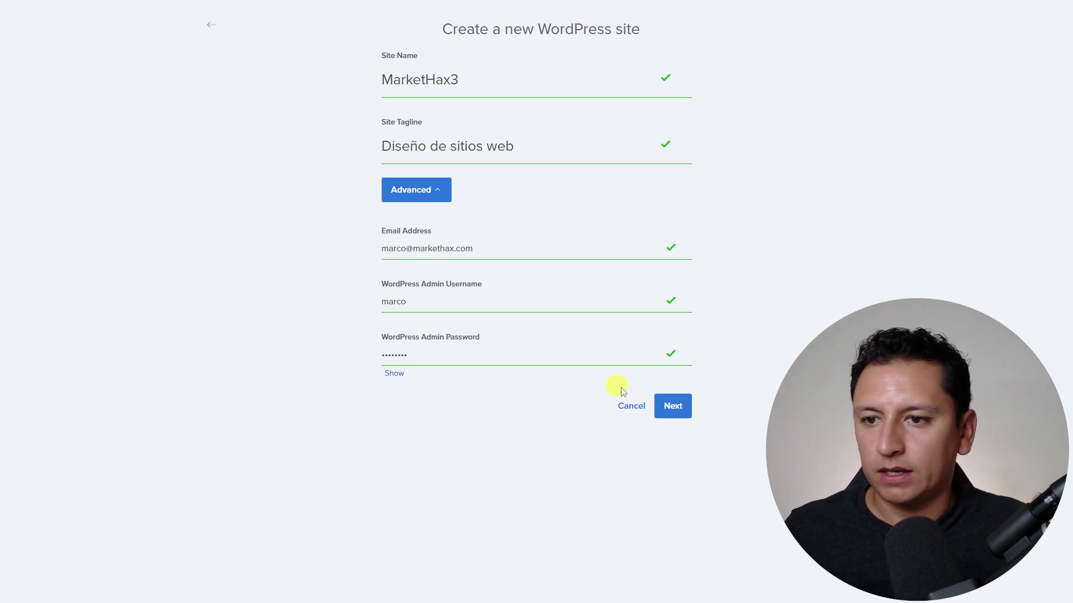
left_click(673, 406)
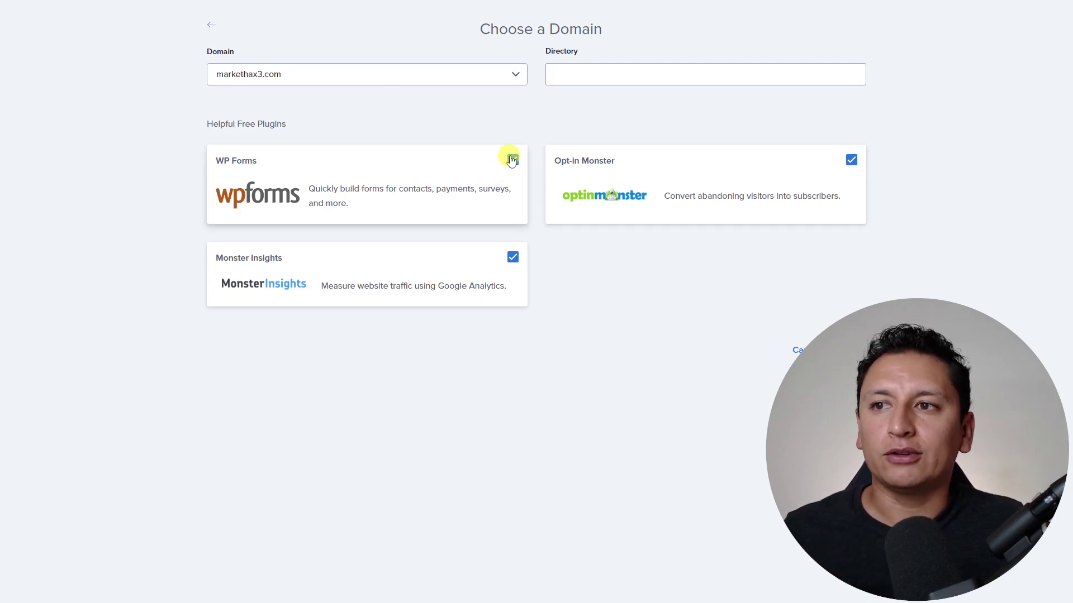
- Untick WP Forms, Monster Insights and Opt-in Monster, leave Directory empty, and install on markethax3.com
left_click(512, 161)
left_click(512, 258)
left_click(851, 160)
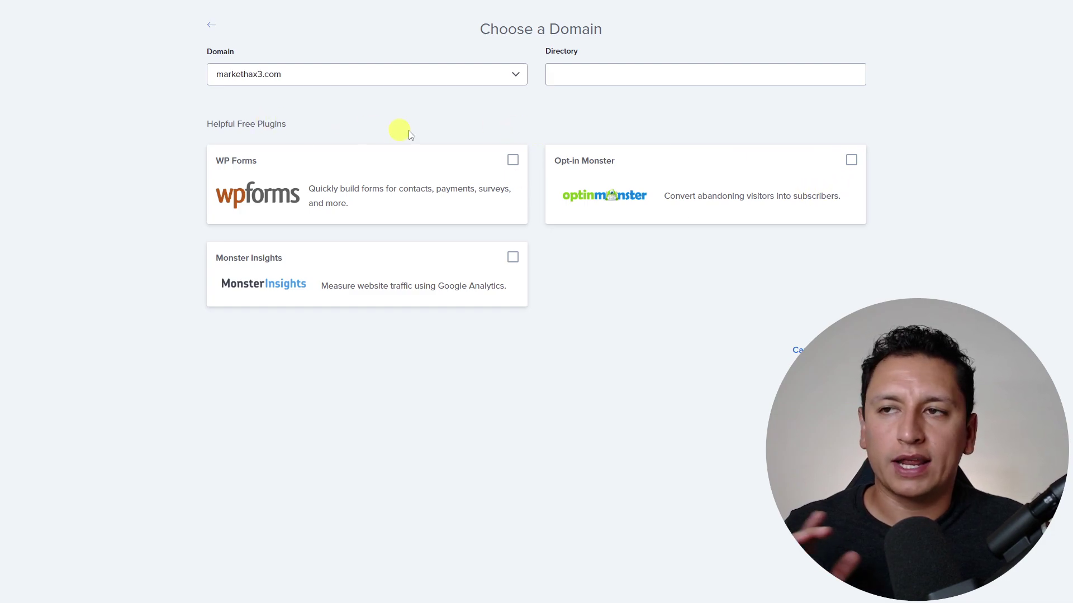
left_click(683, 77)
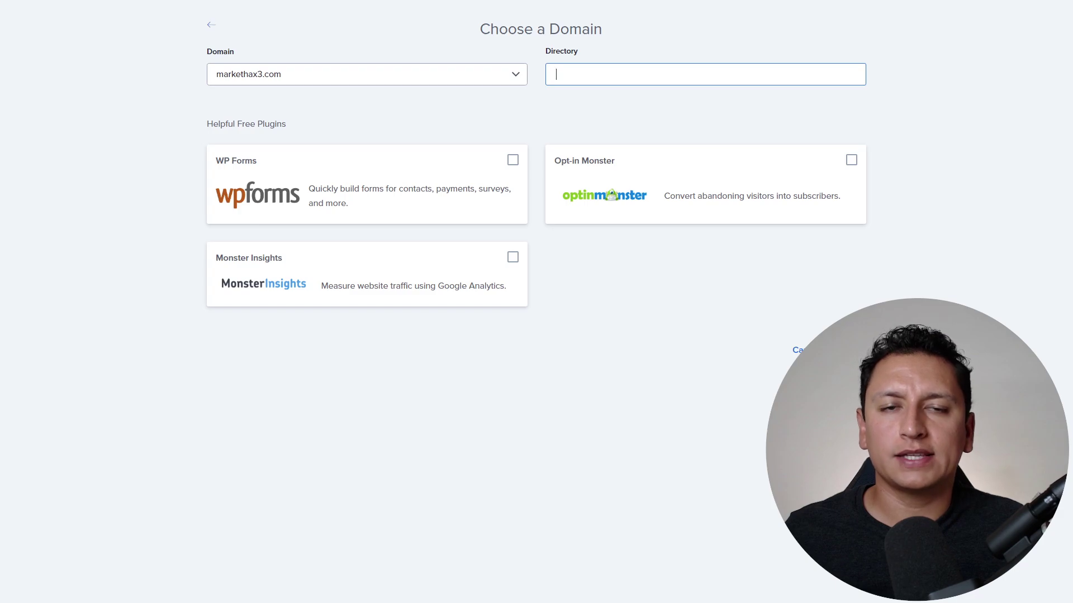
key("Return")
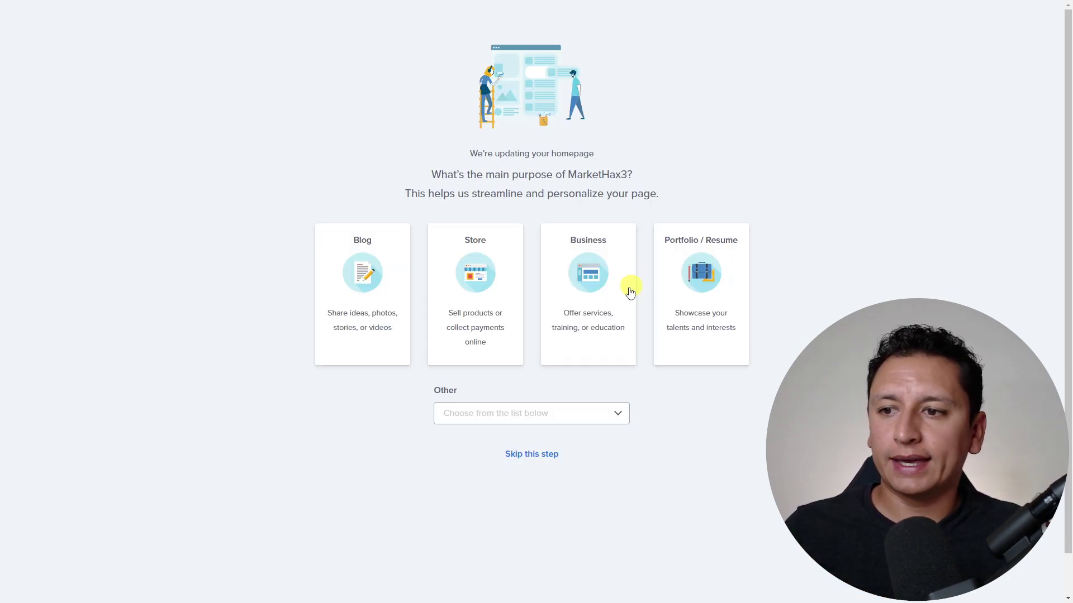
- Skip the site-purpose question, go back to My Sites and manage MarketHax3
left_click(539, 454)
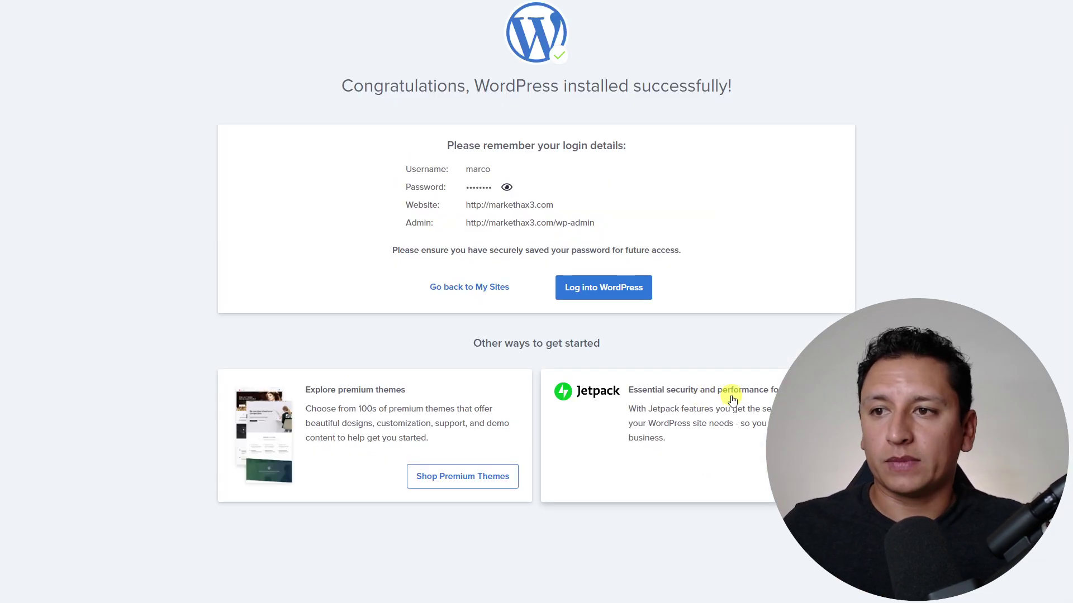
left_click(505, 288)
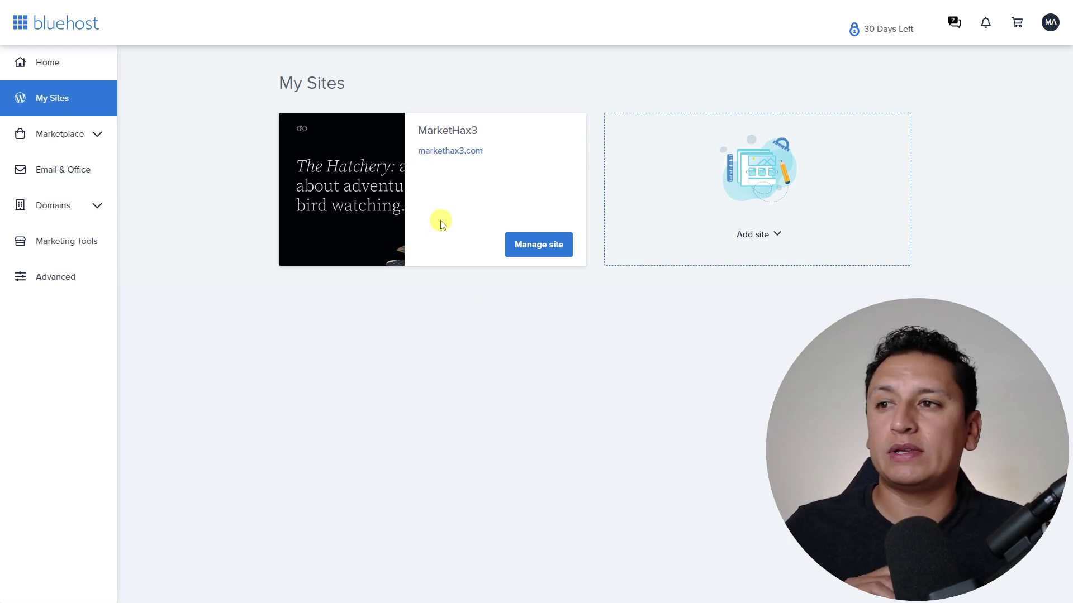
left_click(534, 247)
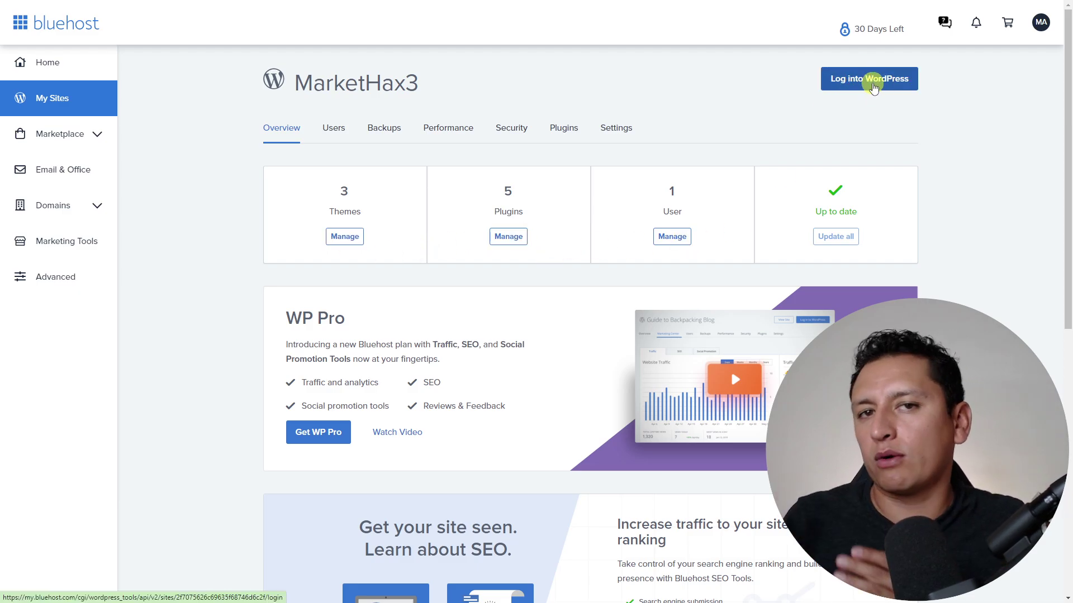
- Log into MarketHax3's WordPress admin and look over the Bluehost welcome page and sidebar
left_click(881, 84)
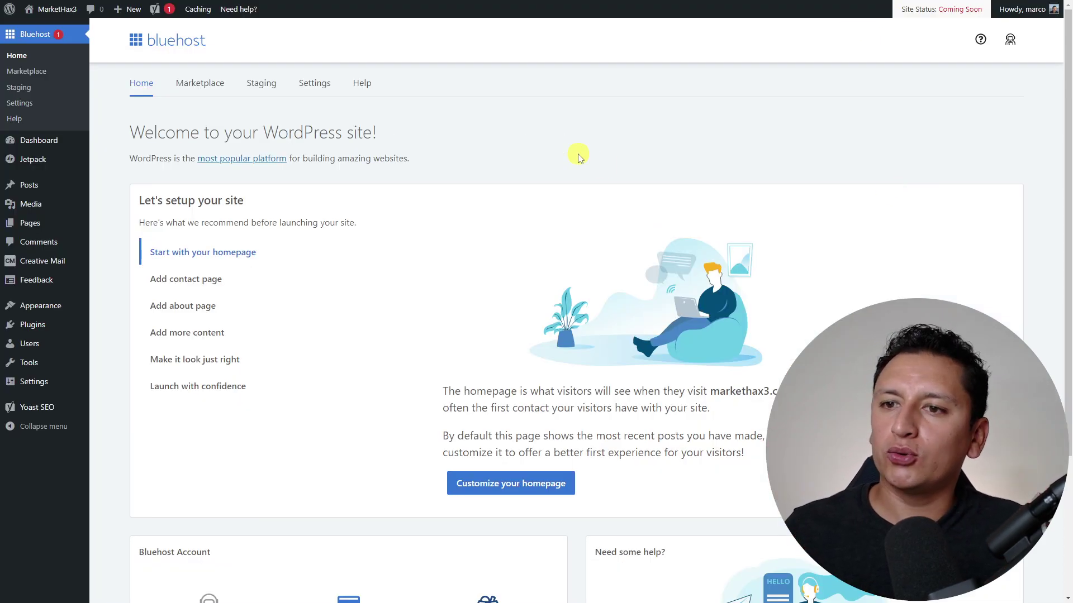
mouse_move(55, 161)
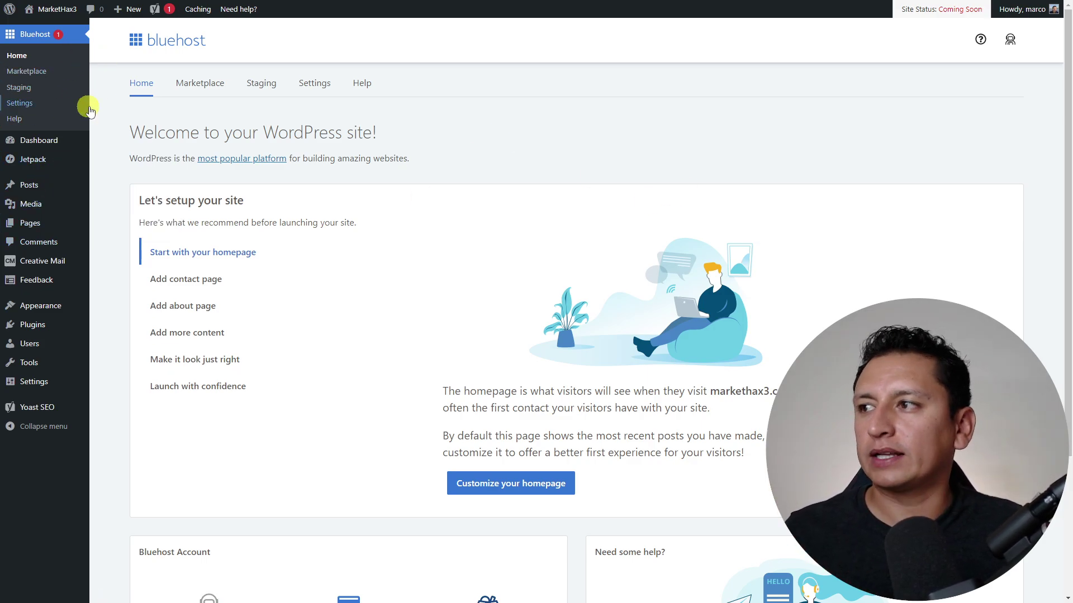
scroll(531, 279, "down", 3)
scroll(581, 307, "up", 3)
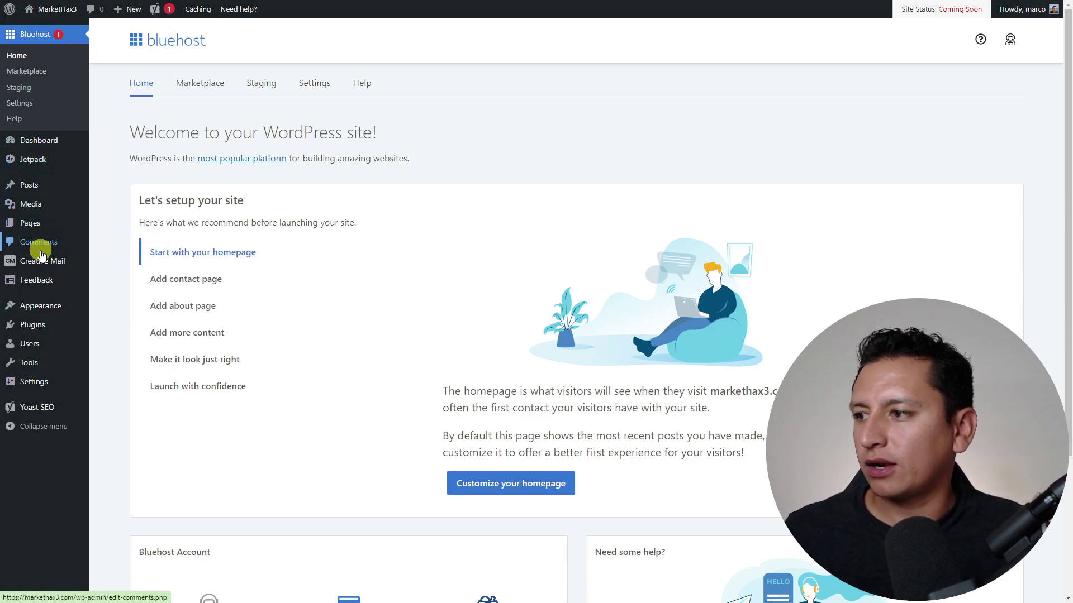
mouse_move(42, 263)
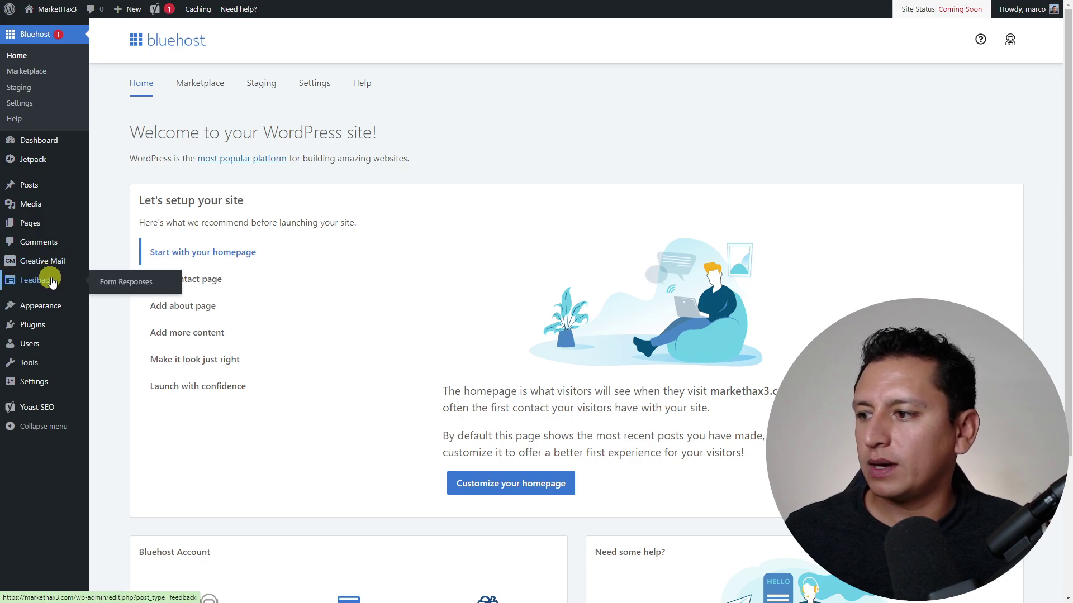
- Deactivate Creative Mail directly, then bulk-deactivate Jetpack and Yoast SEO on the Plugins page
left_click(38, 328)
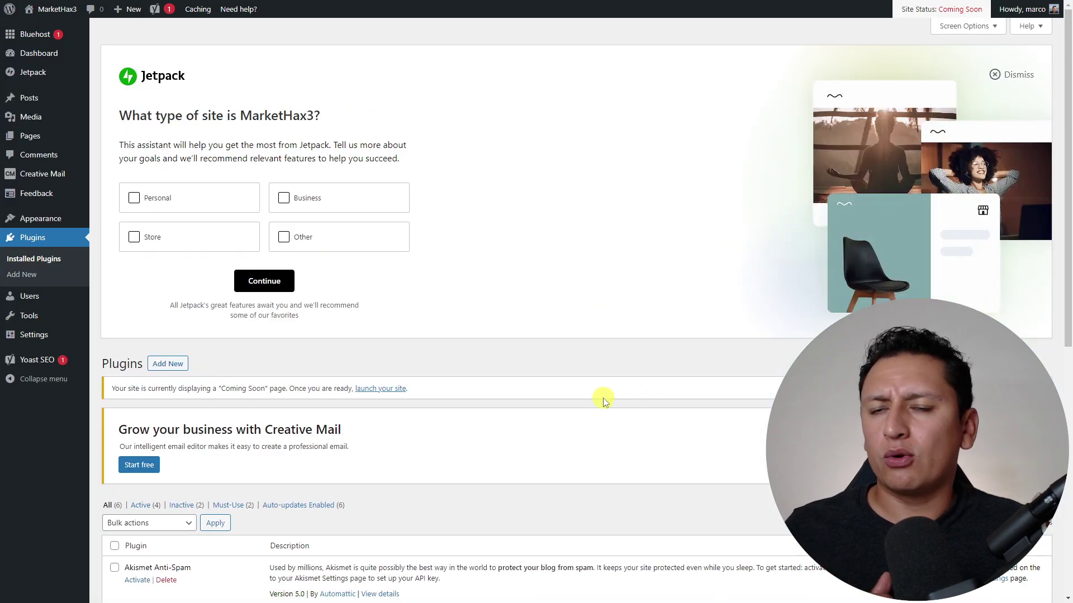
scroll(606, 398, "down", 8)
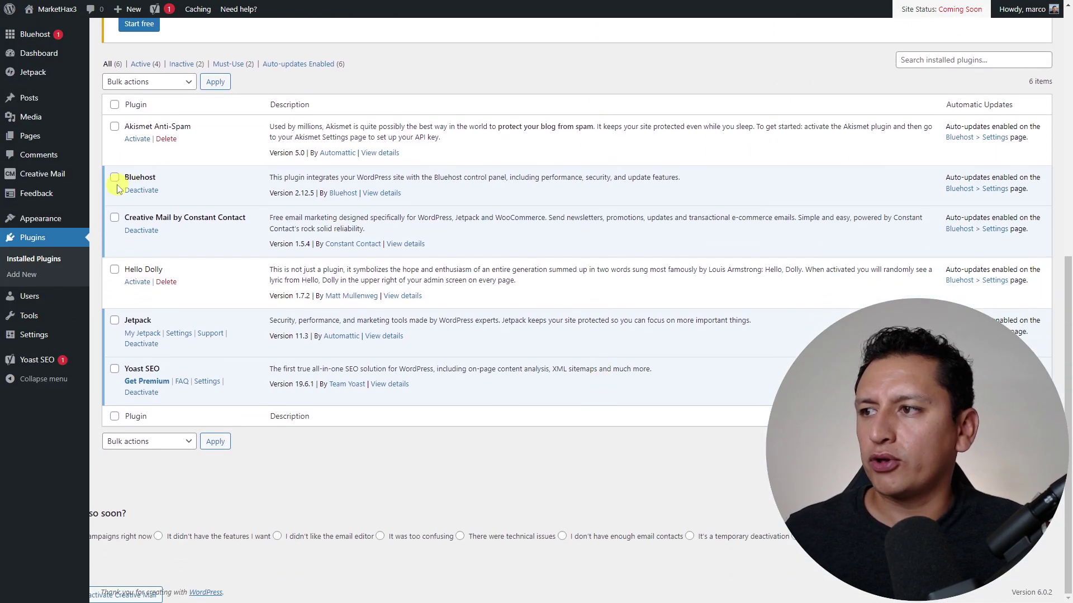
left_click(148, 232)
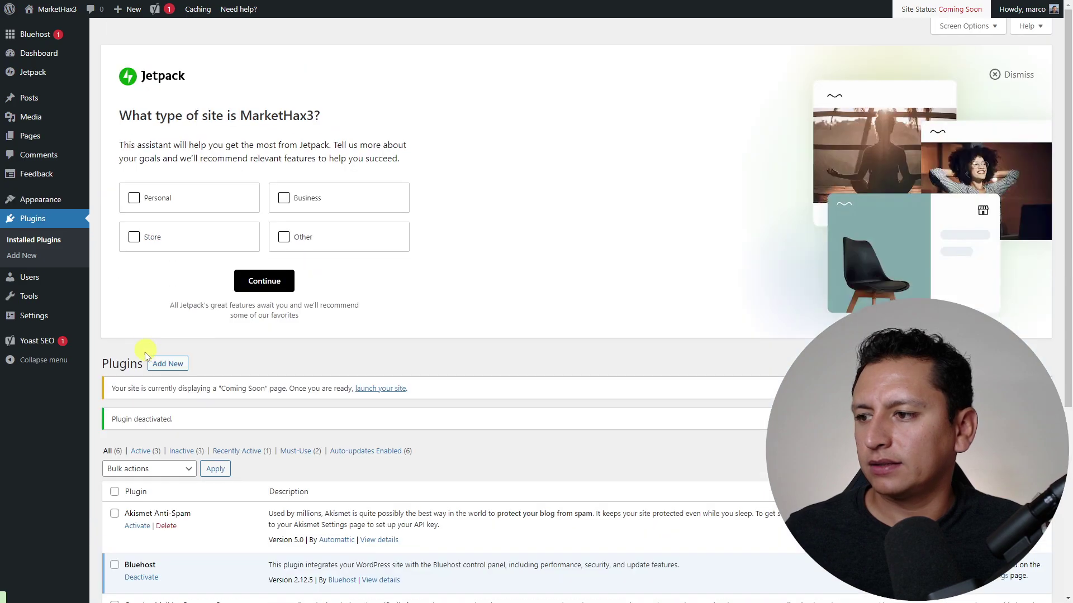
scroll(148, 346, "down", 5)
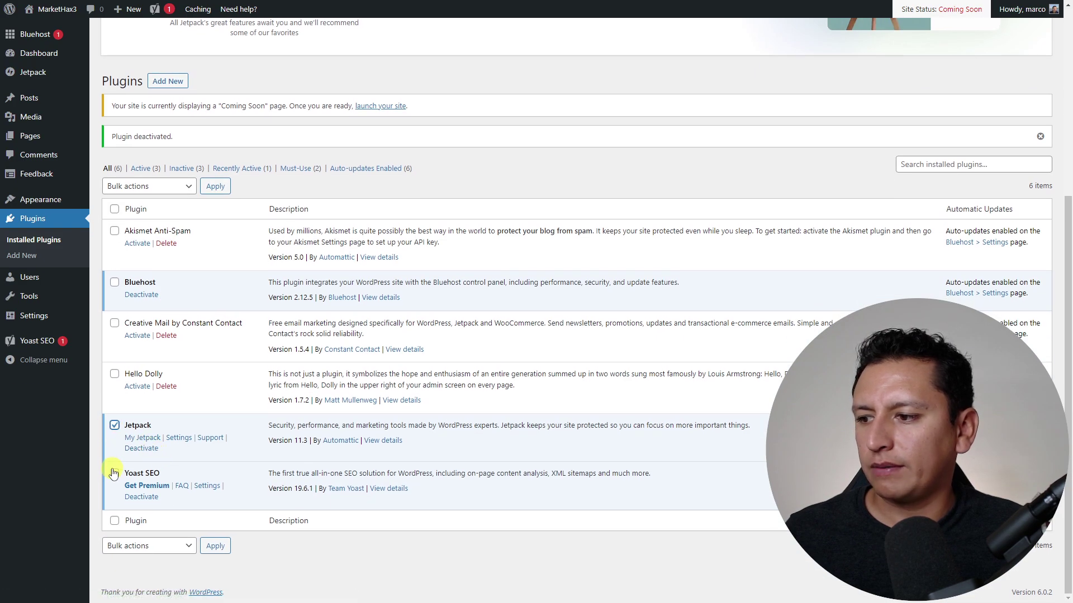
left_click(114, 473)
left_click(162, 186)
left_click(140, 220)
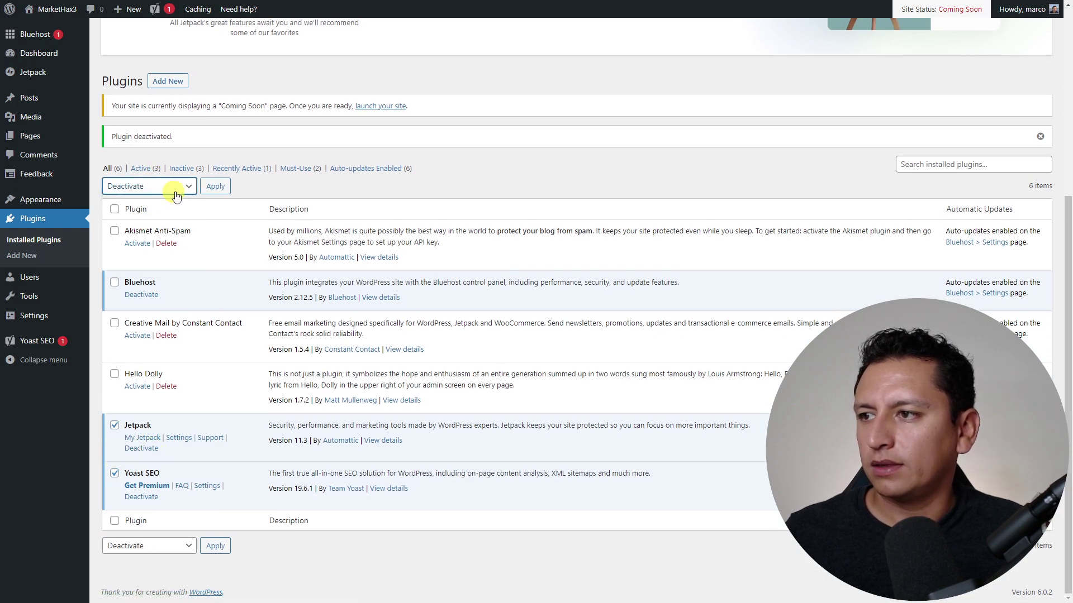
left_click(215, 186)
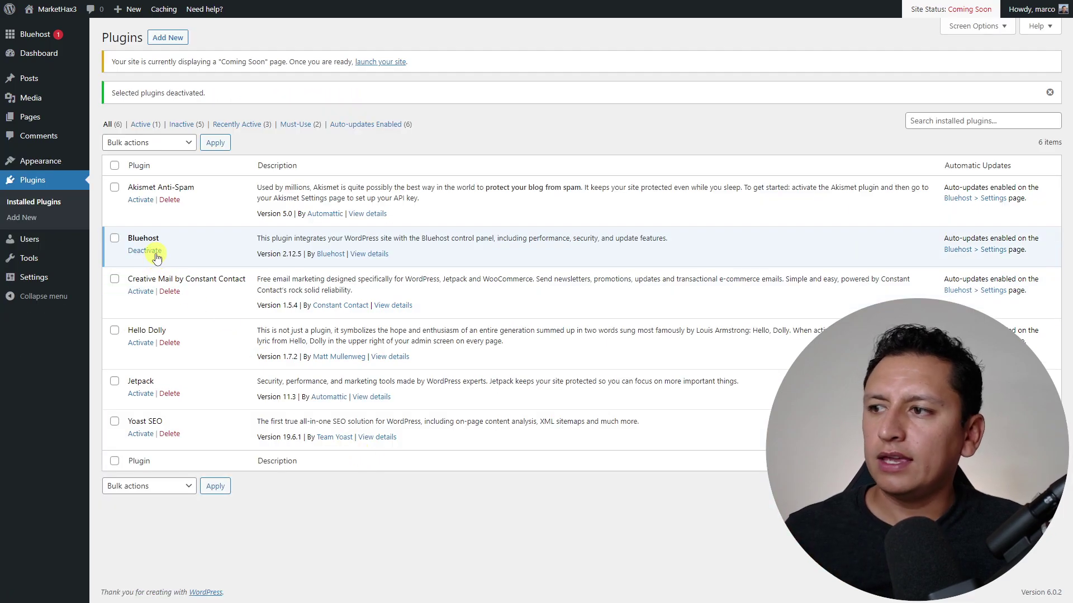
mouse_move(50, 37)
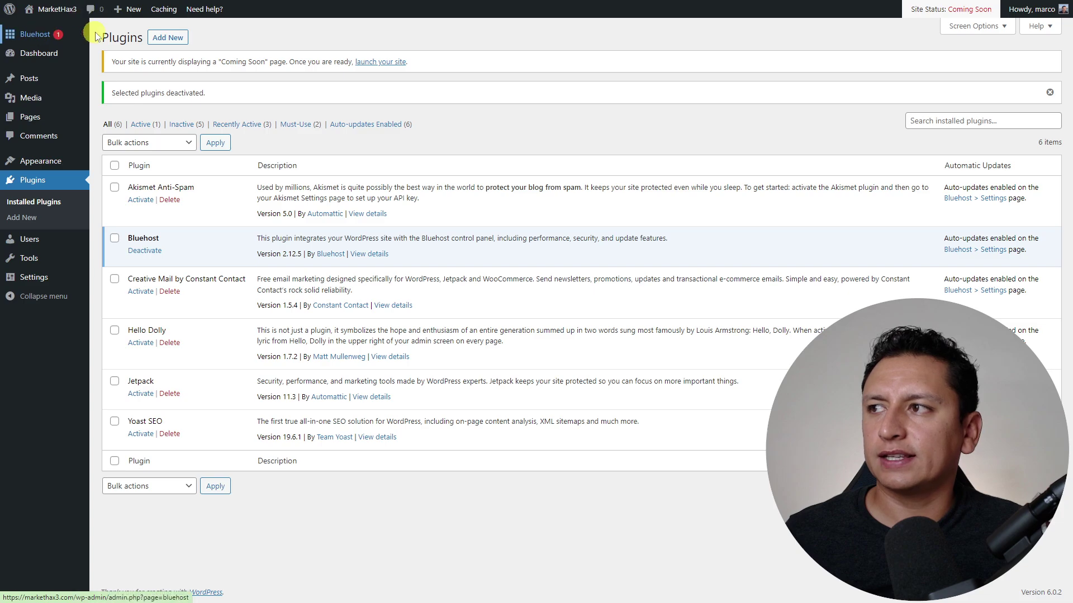
- Create a staging copy of MarketHax3 from the Bluehost plugin's Staging page
left_click(102, 37)
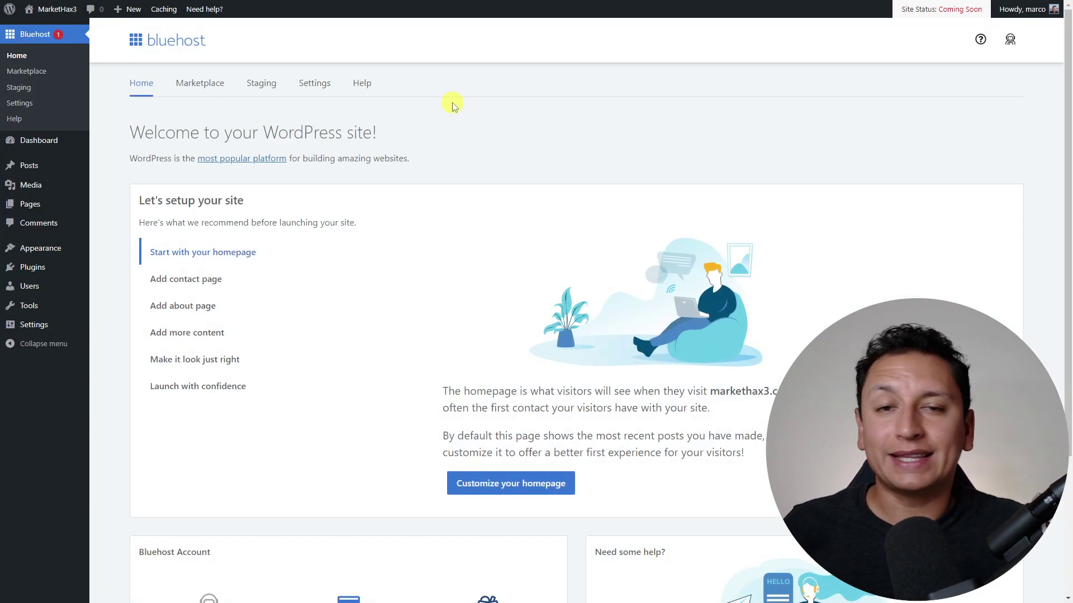
scroll(484, 146, "down", 3)
scroll(443, 153, "up", 3)
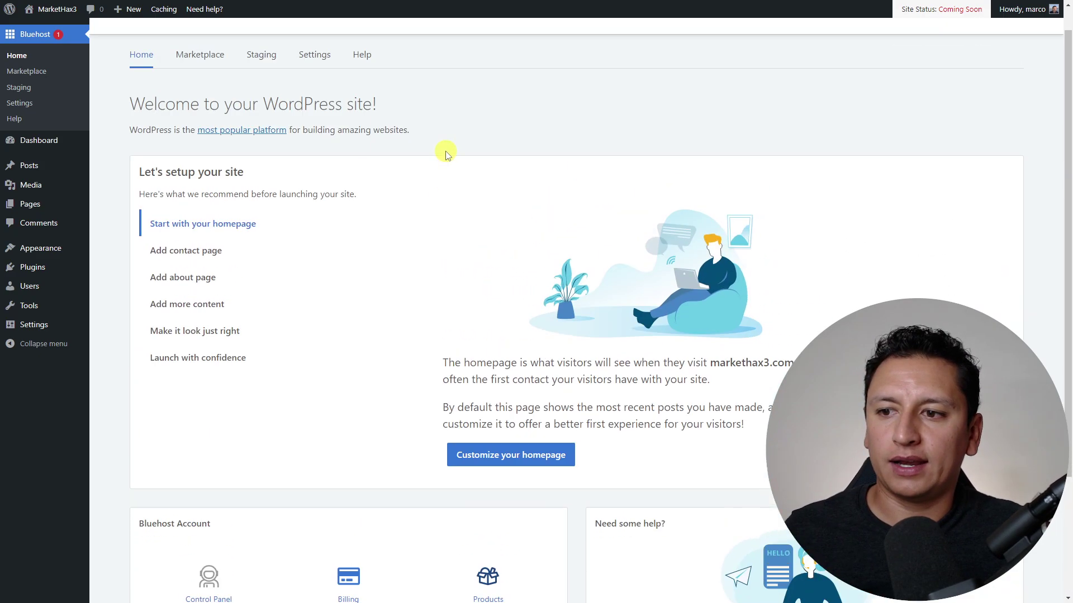
left_click(260, 84)
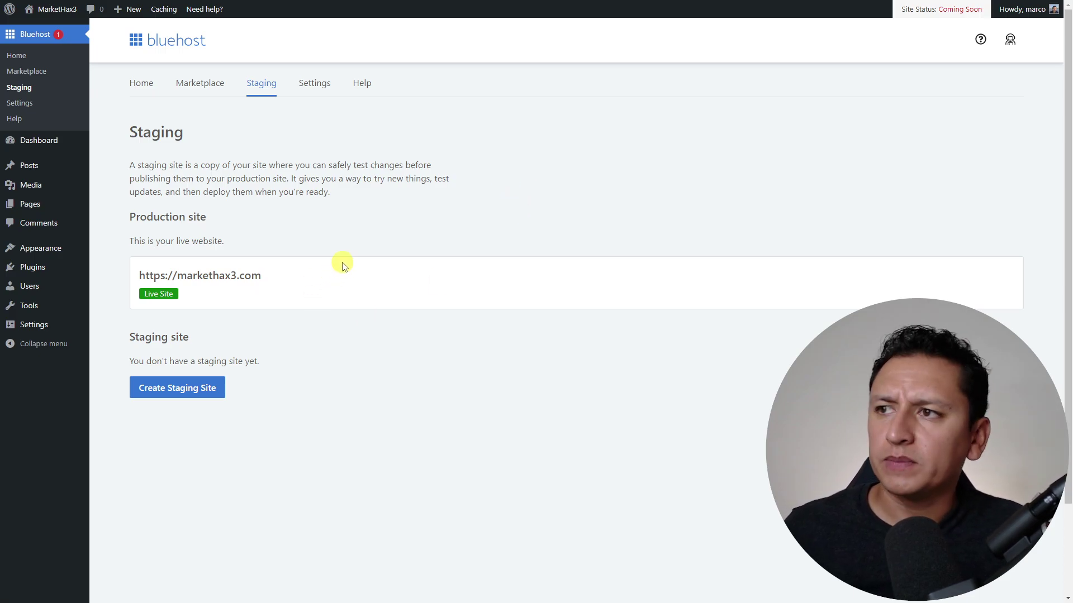
left_click(177, 387)
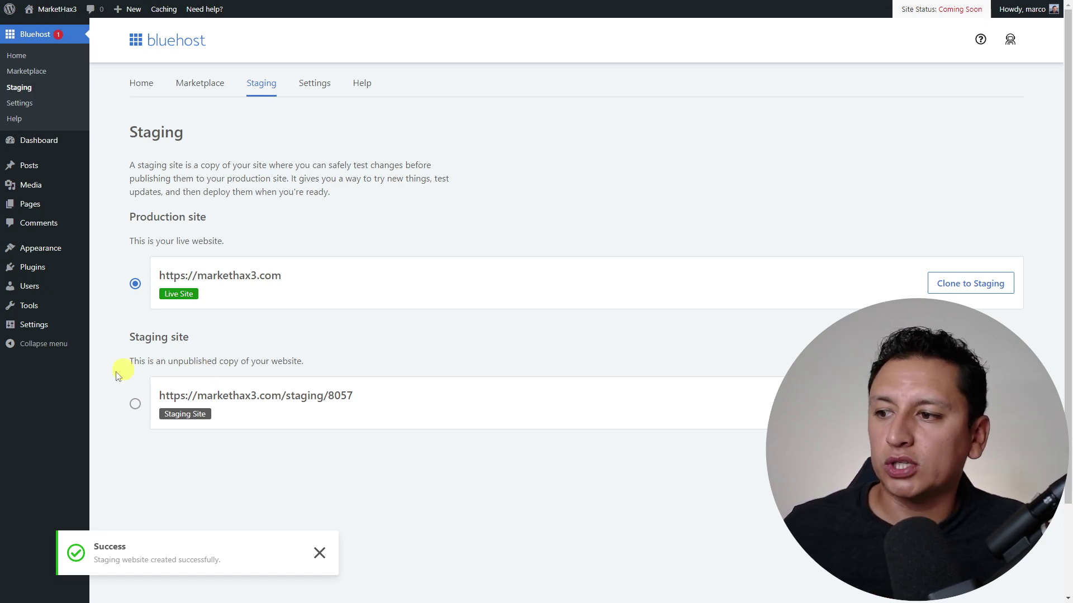
- Switch to working on the staging site at markethax3.com/staging/8057
left_click_drag(354, 395, 142, 405)
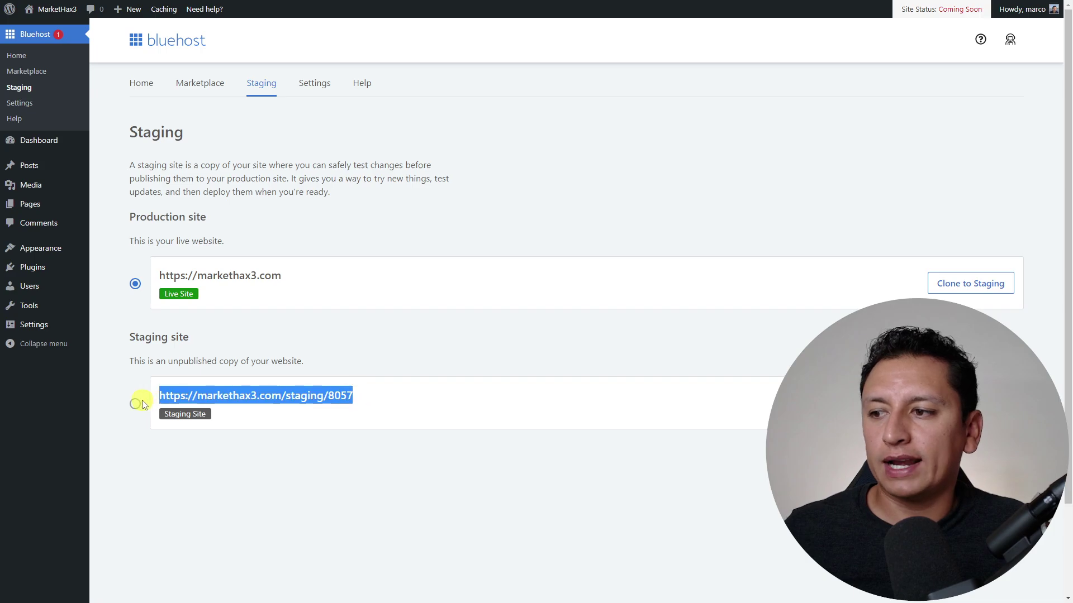
left_click(135, 403)
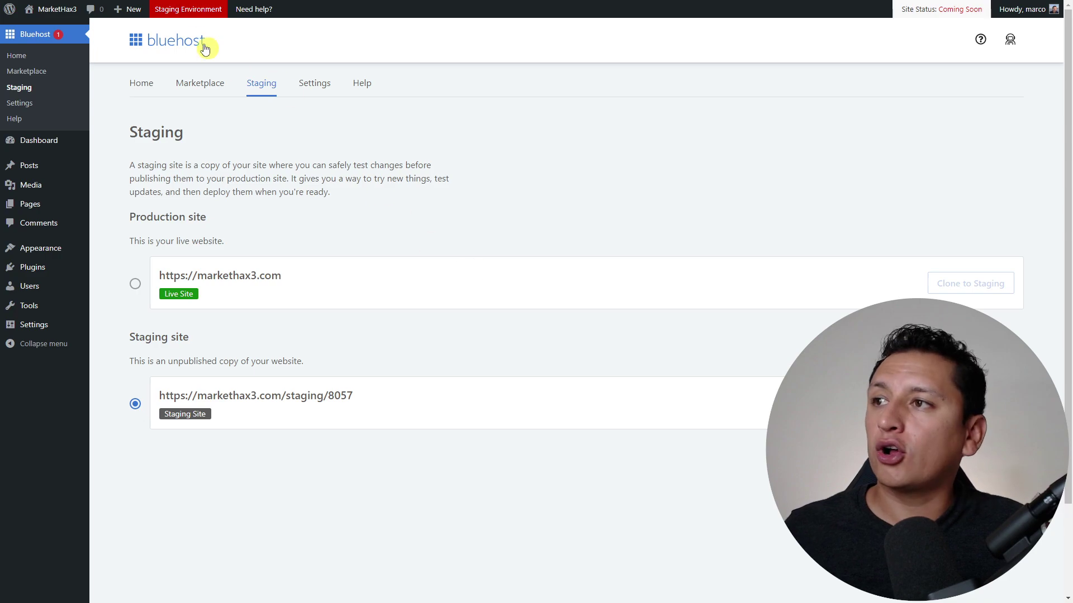
left_click(191, 17)
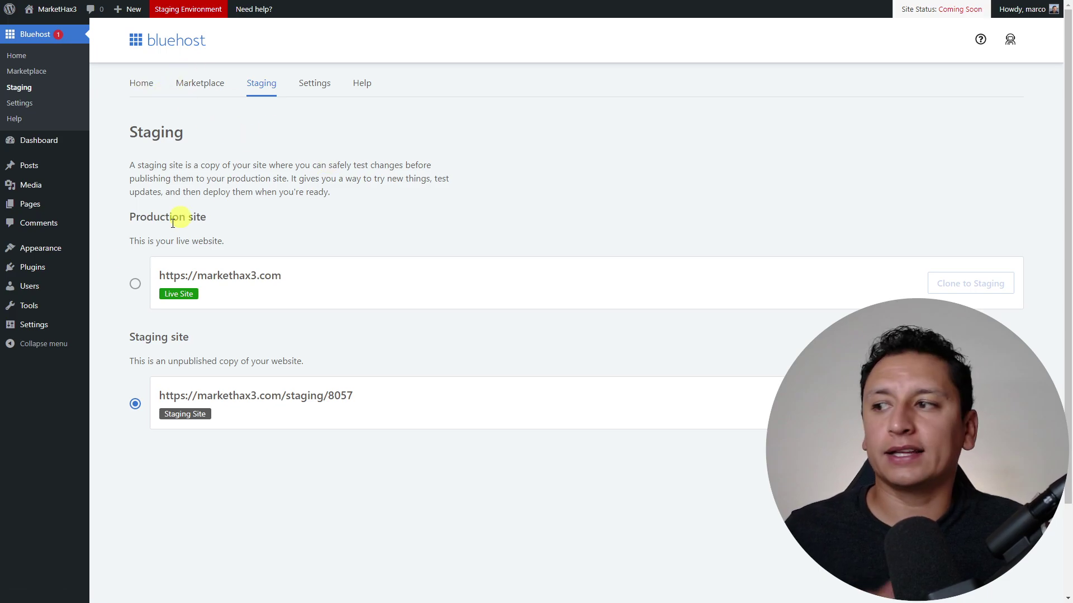
- Check the installed plugins on staging, then open the Bluehost plugin's Settings page
left_click(119, 269)
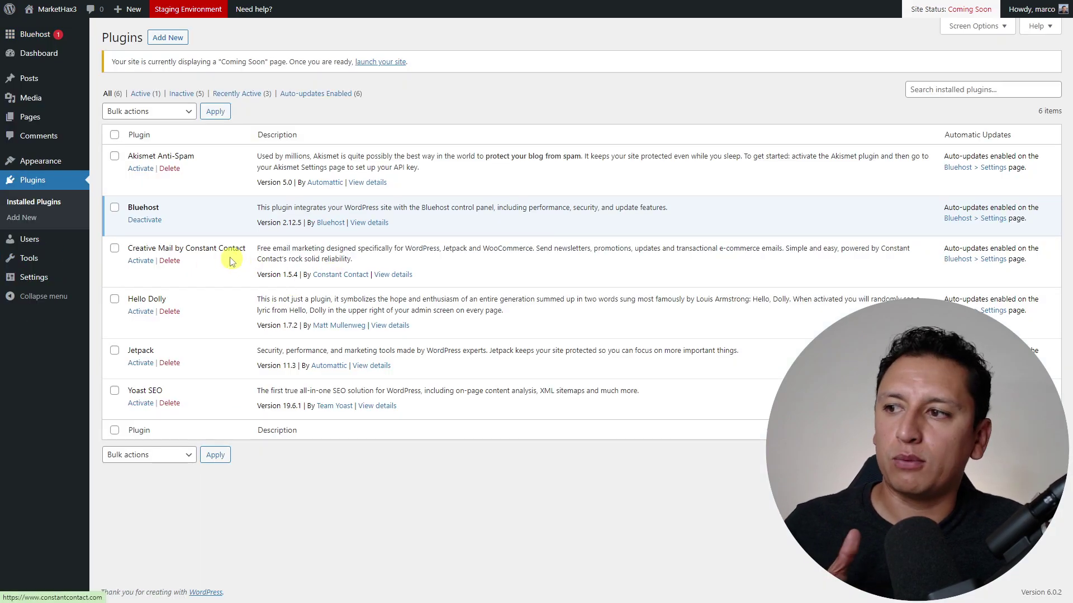
left_click(48, 34)
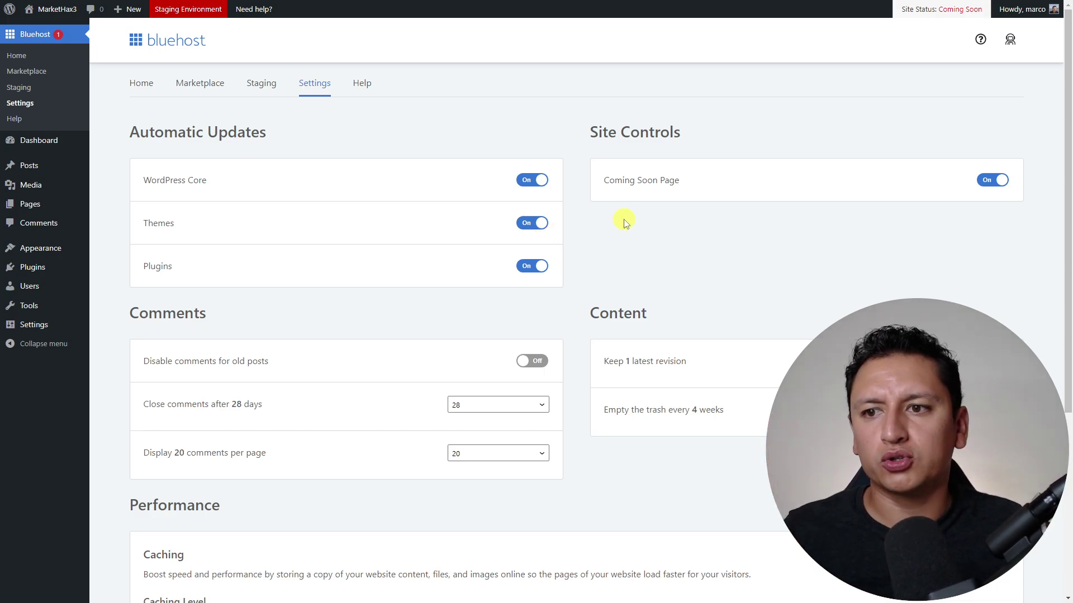
- Turn site caching off and then back on in the Bluehost plugin Settings tab
scroll(626, 223, "down", 4)
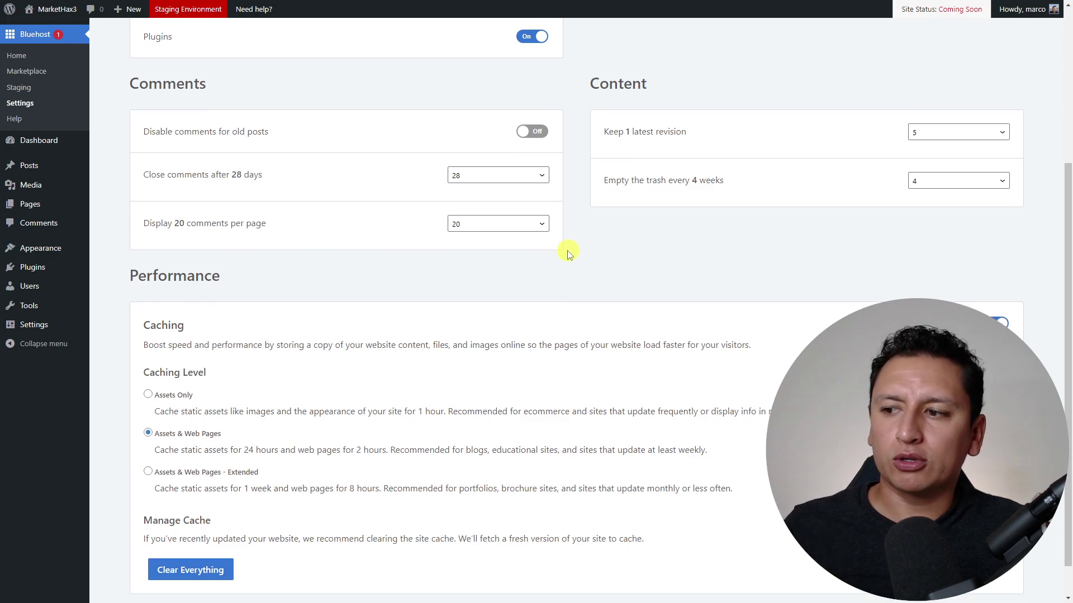
scroll(568, 254, "down", 1)
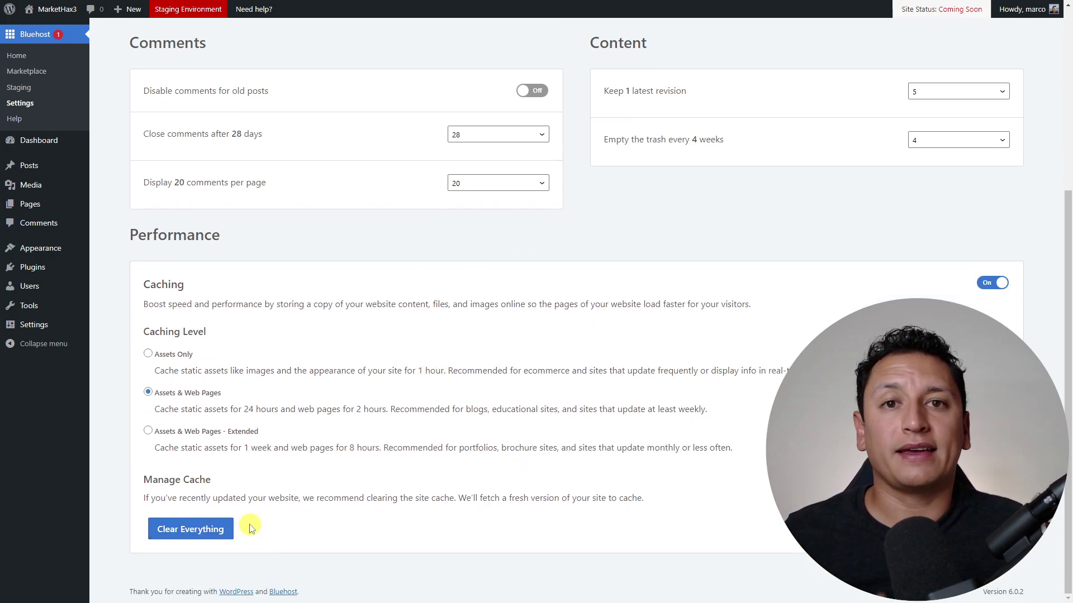
left_click(992, 283)
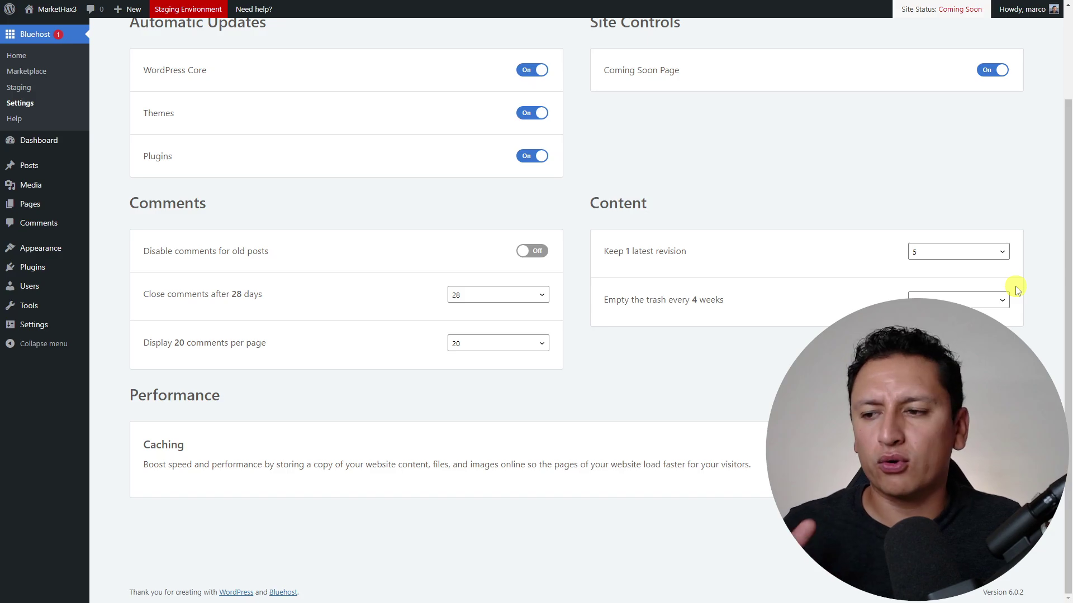
left_click(992, 444)
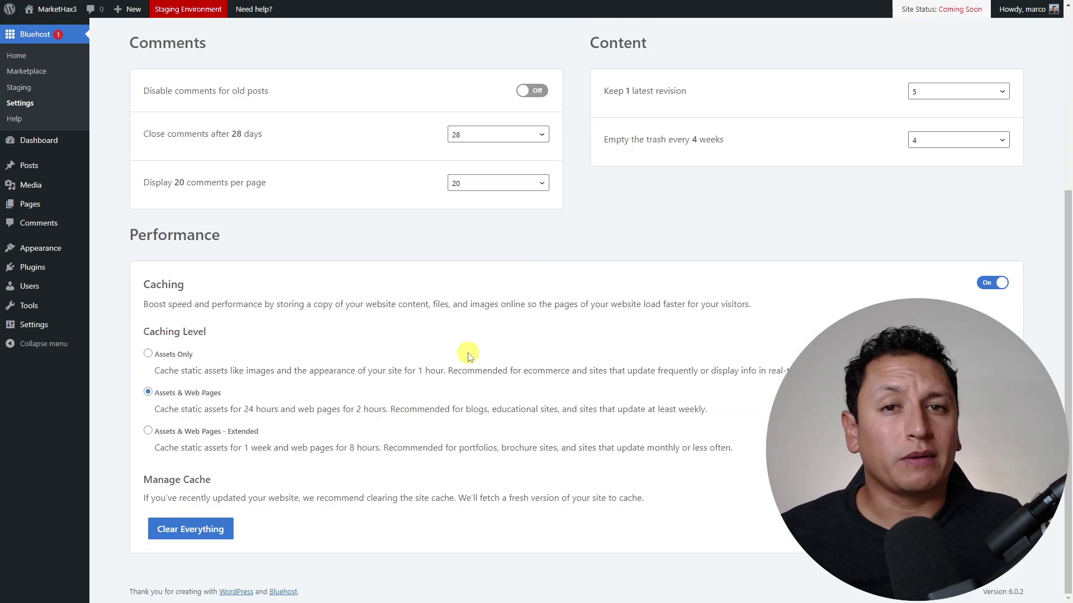
- Highlight the Performance section headings, then move to the Staging tab
left_click_drag(221, 241, 157, 232)
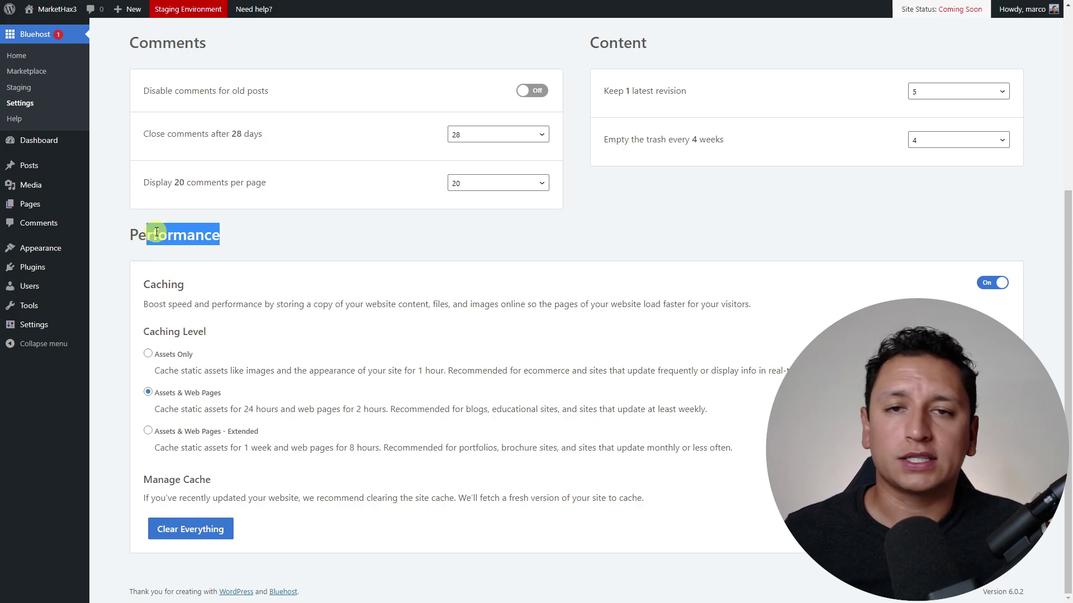
scroll(383, 376, "up", 5)
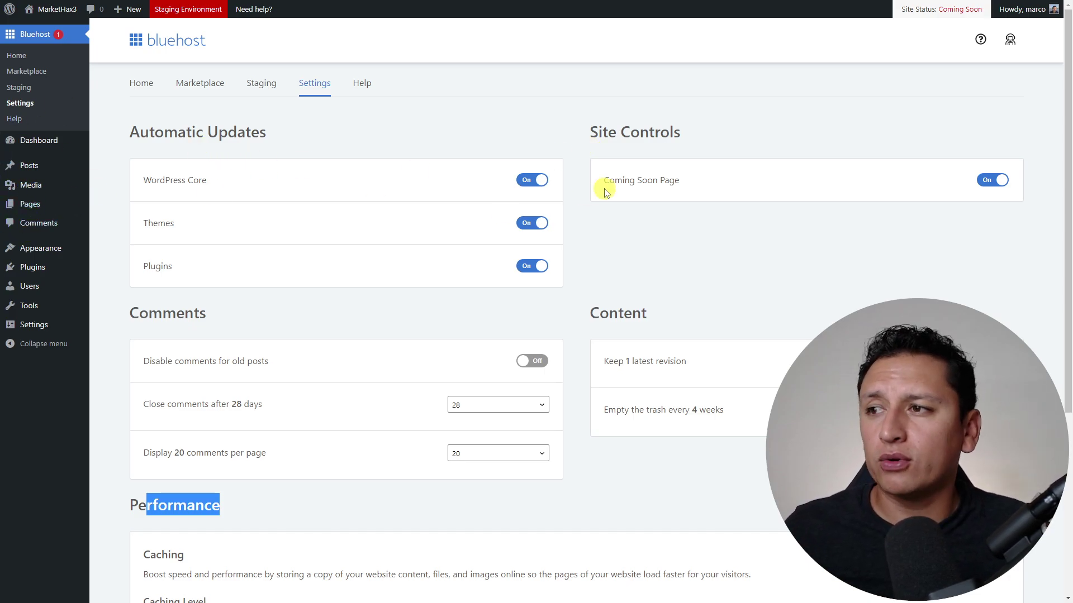
left_click_drag(267, 137, 130, 132)
scroll(226, 290, "down", 4)
left_click_drag(219, 282, 131, 282)
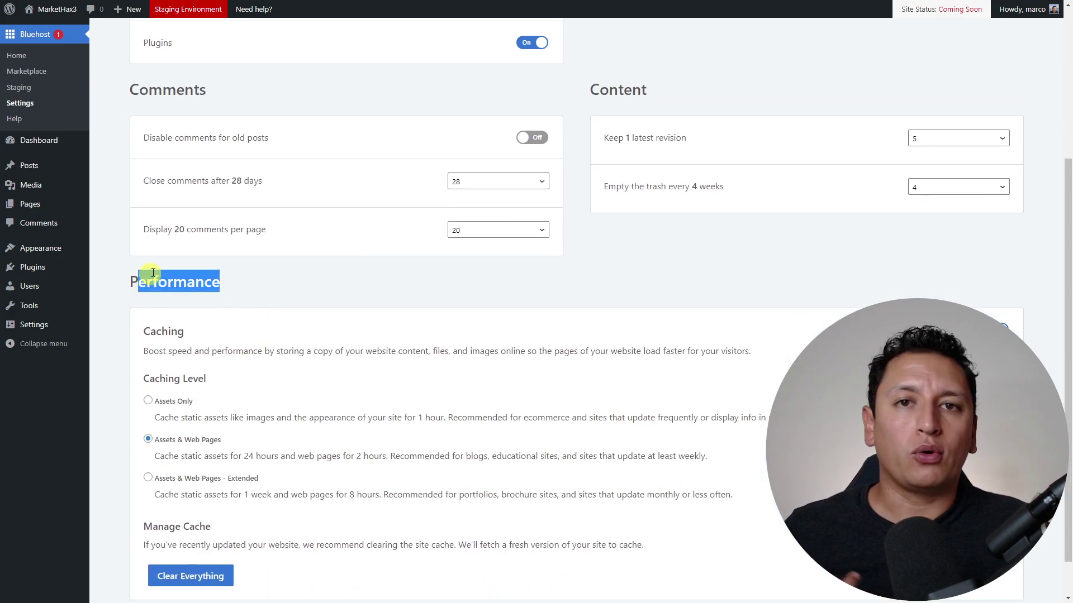
scroll(280, 294, "up", 5)
left_click(273, 92)
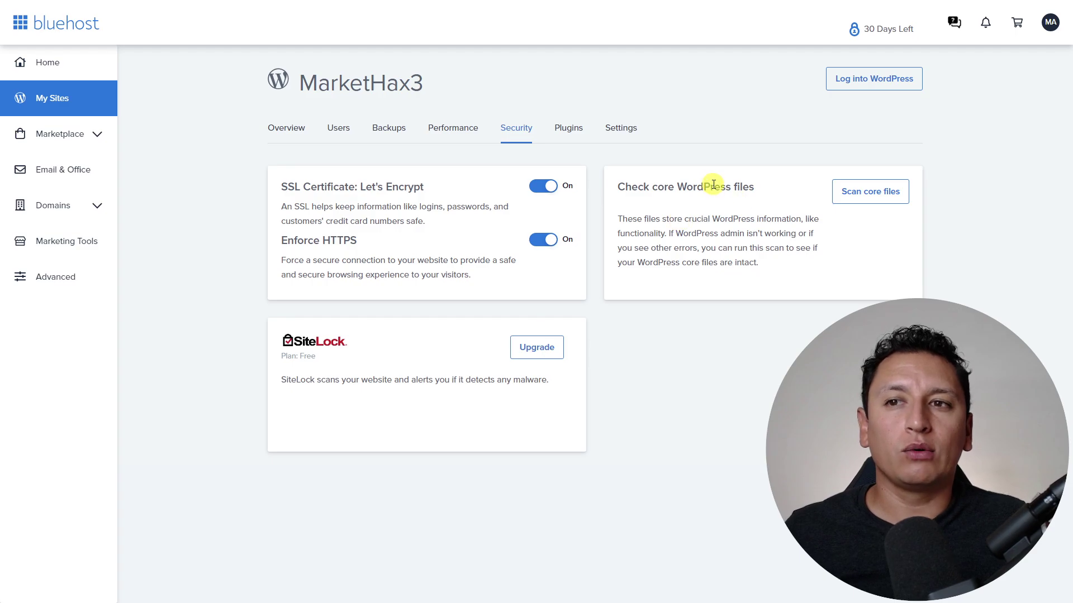
- Highlight the core WordPress files check heading on the Security tab
left_click_drag(713, 186, 843, 191)
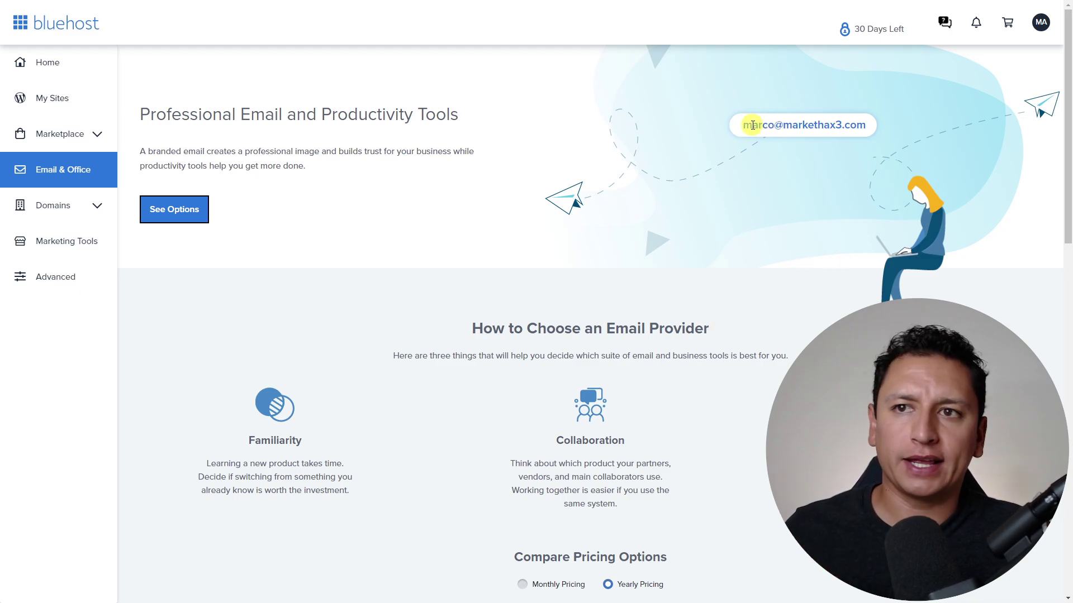
- Highlight the sample branded email address, then jump to the email pricing options
left_click_drag(743, 124, 862, 123)
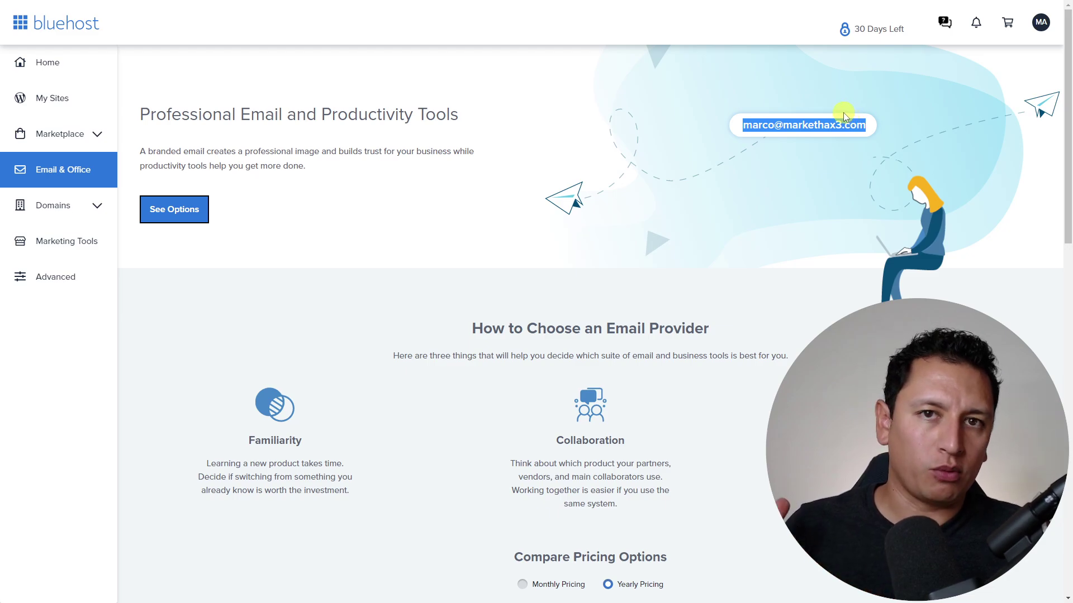
left_click(845, 116)
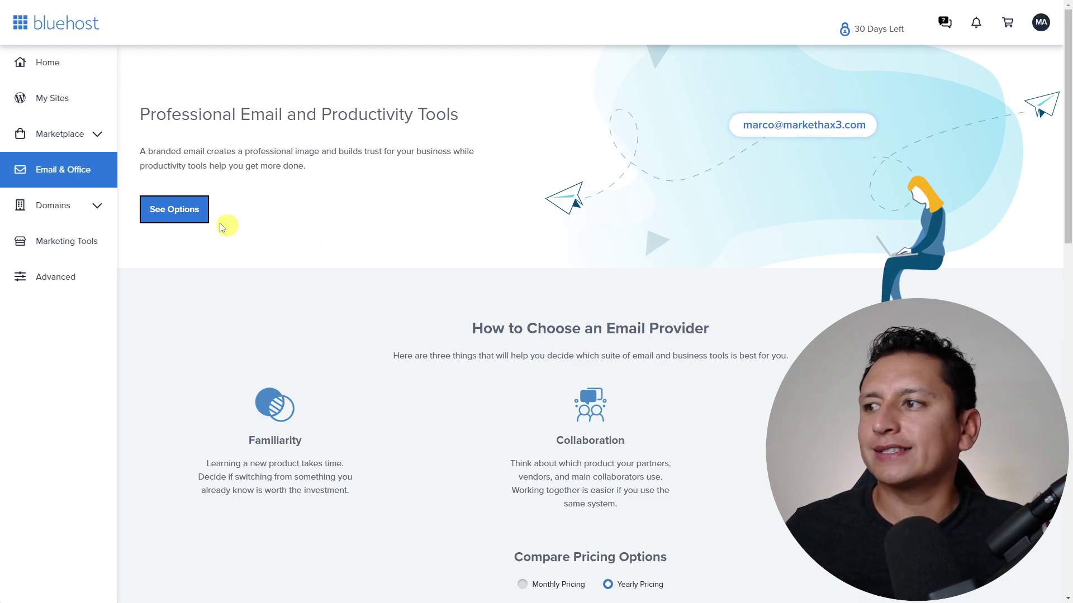
left_click(188, 214)
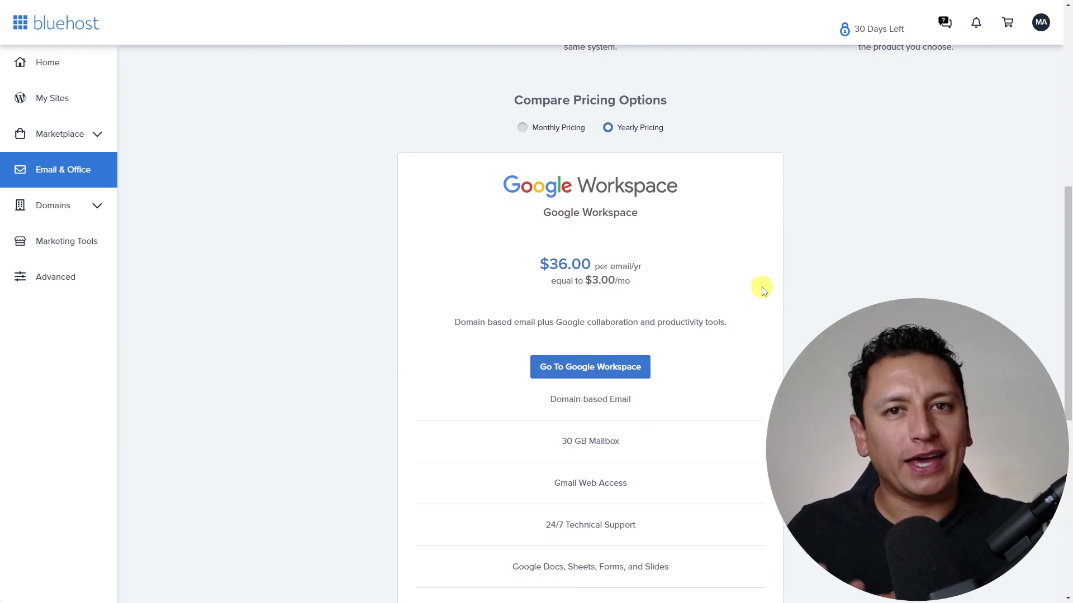
scroll(718, 280, "up", 5)
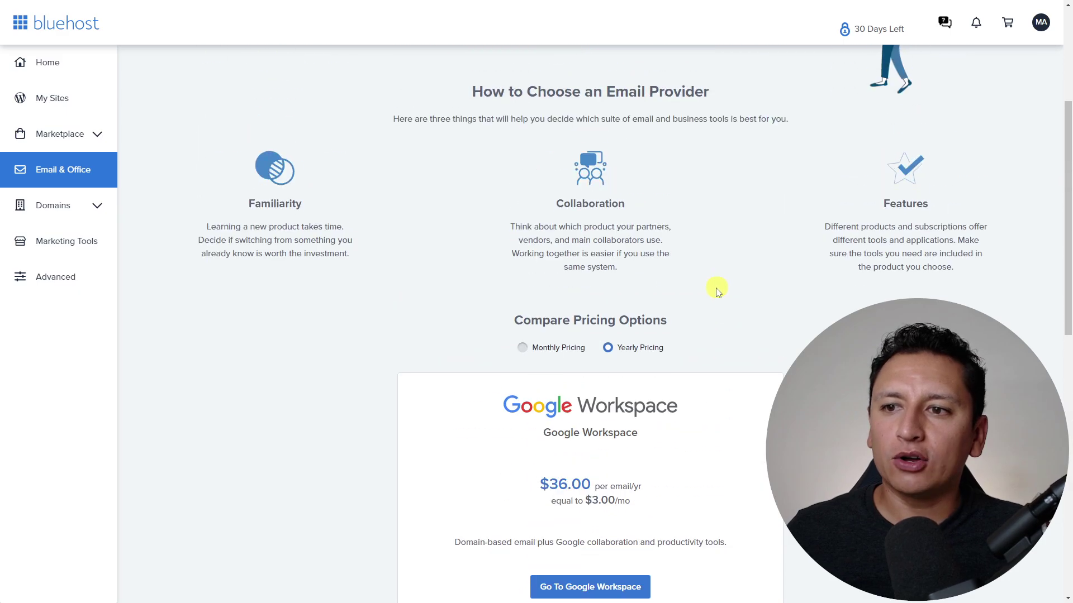
scroll(720, 288, "down", 10)
scroll(713, 300, "up", 8)
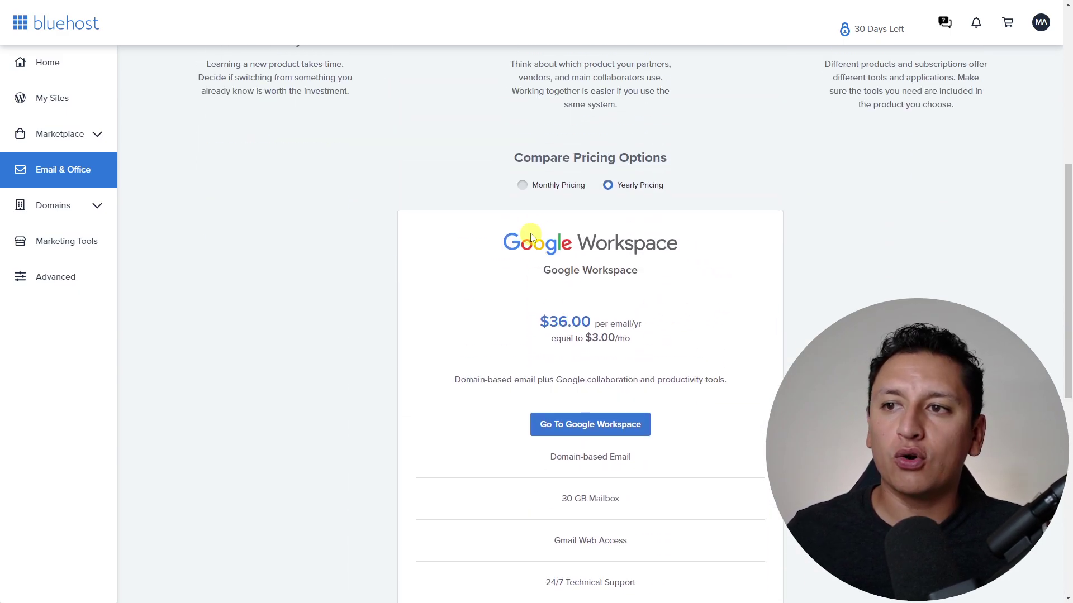
- Compare Google Workspace monthly and yearly pricing, leaving yearly at $36.00 per email, then open Advanced
left_click(522, 185)
left_click(608, 185)
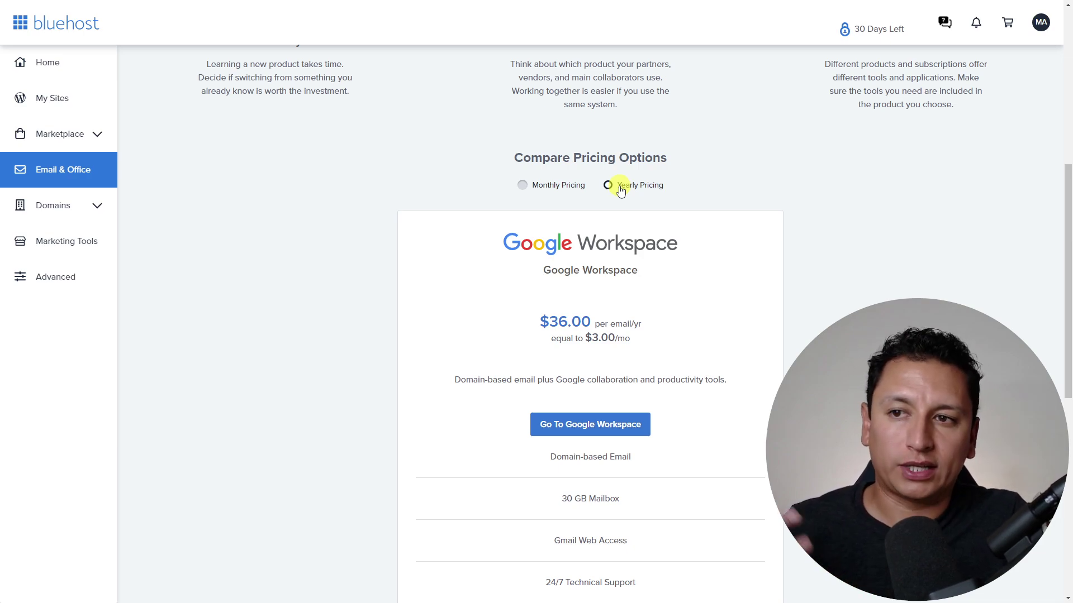
scroll(618, 187, "up", 8)
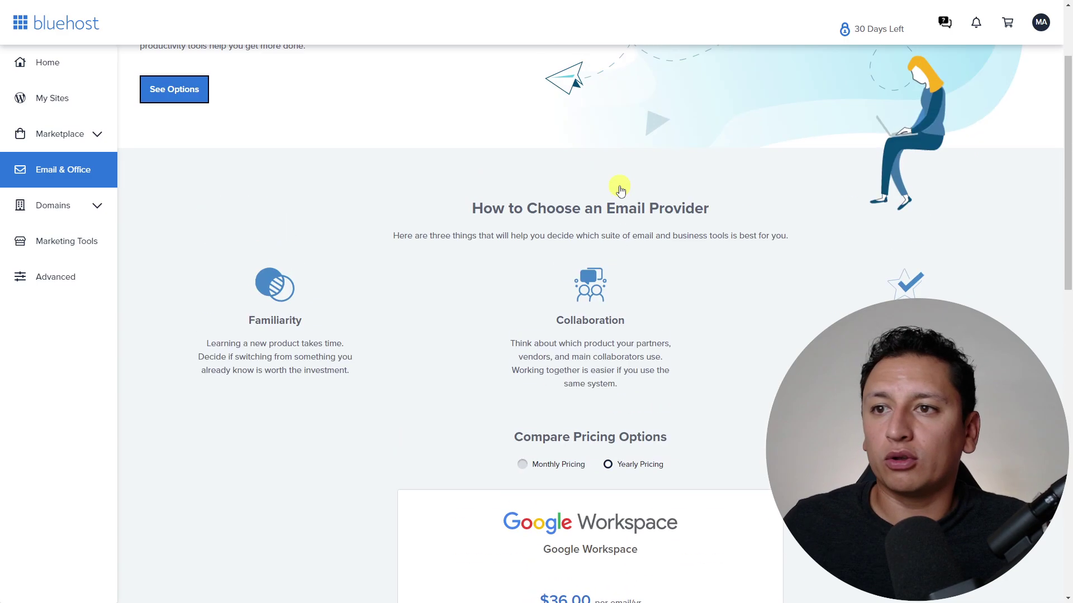
scroll(609, 269, "down", 12)
scroll(607, 265, "down", 4)
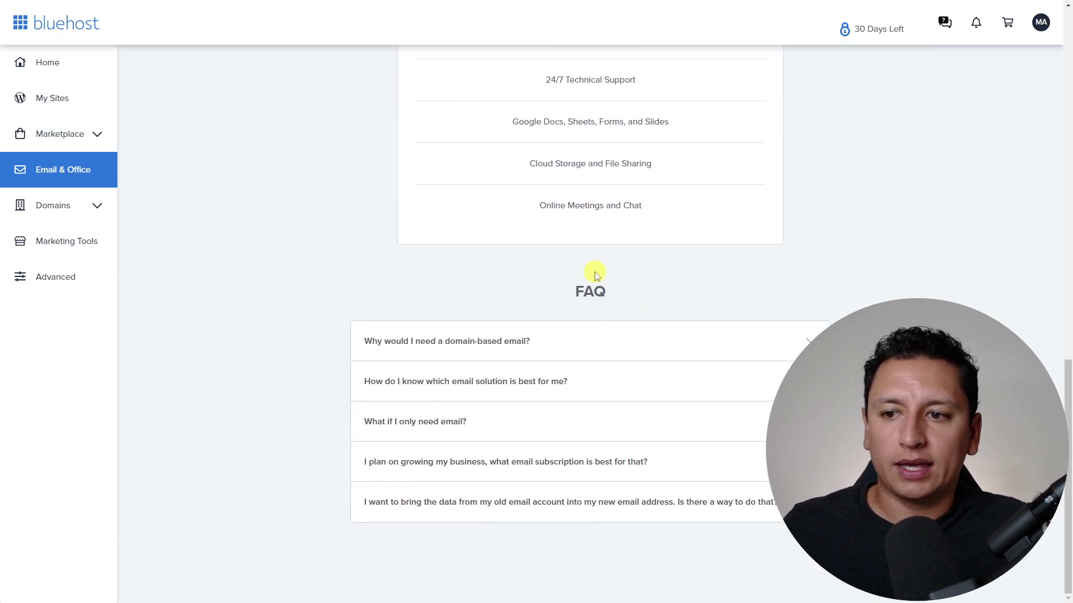
scroll(335, 247, "up", 13)
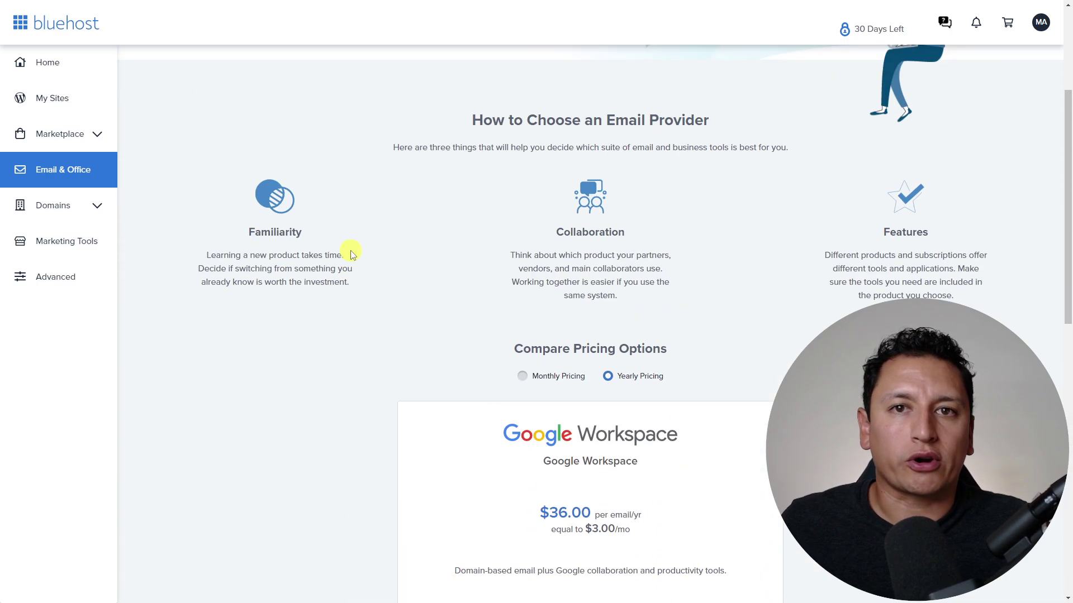
scroll(352, 243, "up", 3)
scroll(457, 282, "down", 13)
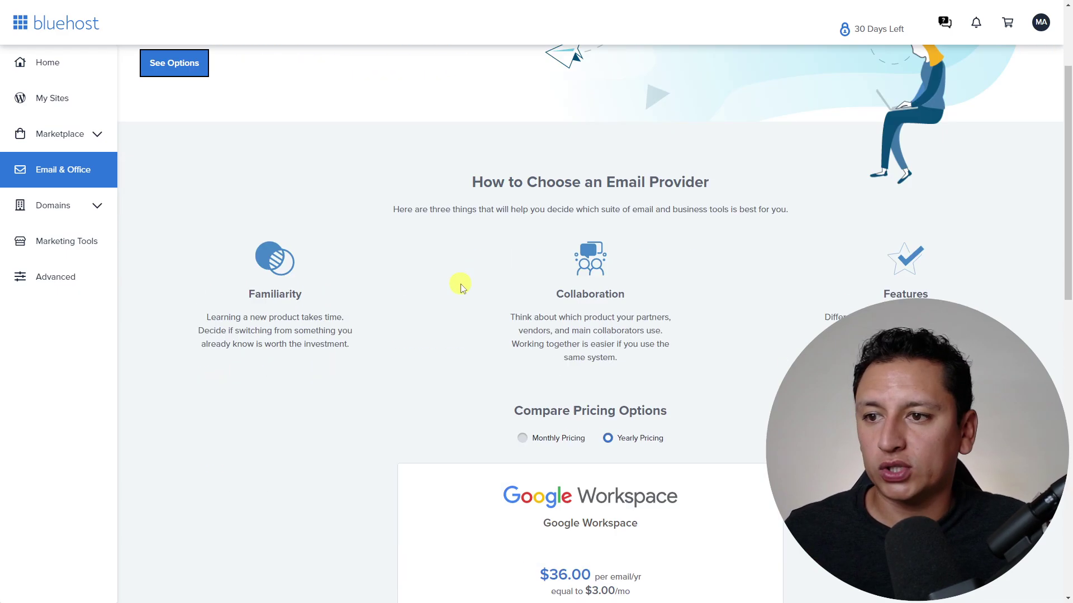
scroll(538, 282, "up", 9)
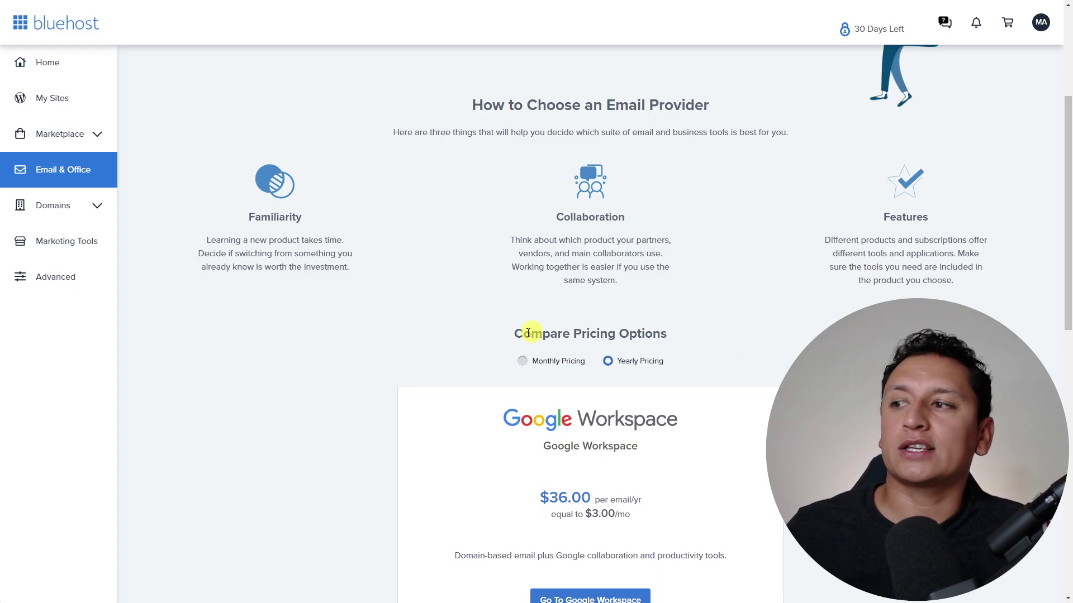
left_click(63, 284)
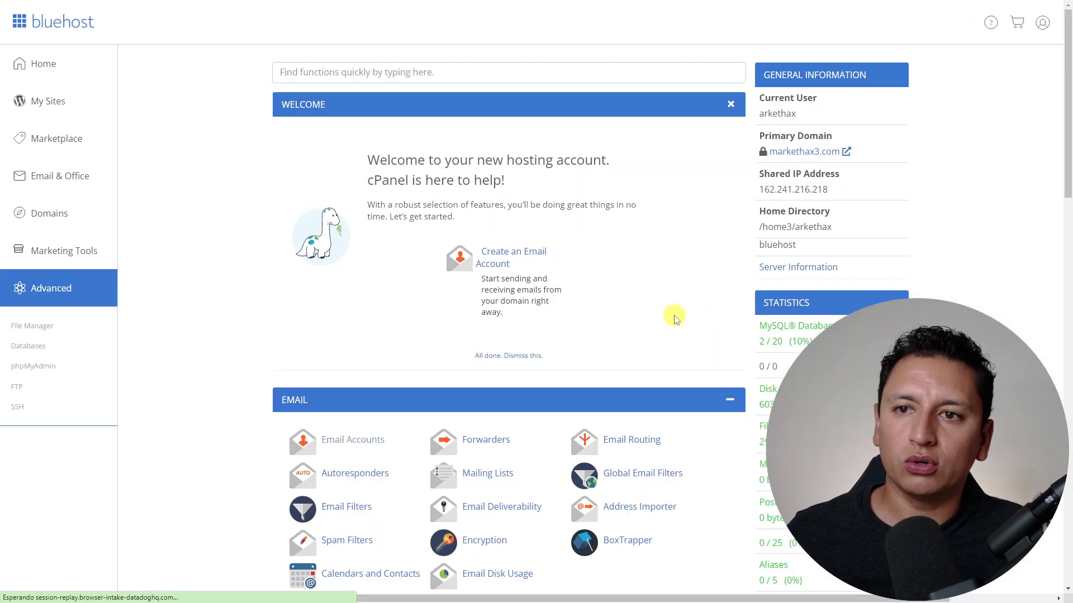
- In cPanel's EMAIL section, highlight the email usage statistic and open Email Accounts
scroll(565, 308, "down", 4)
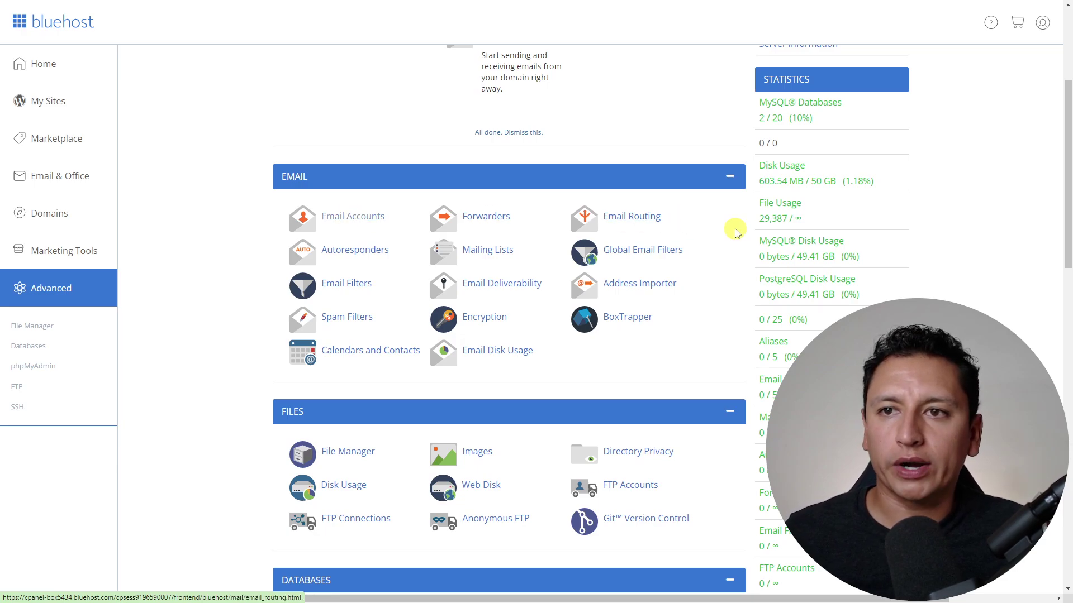
double_click(769, 380)
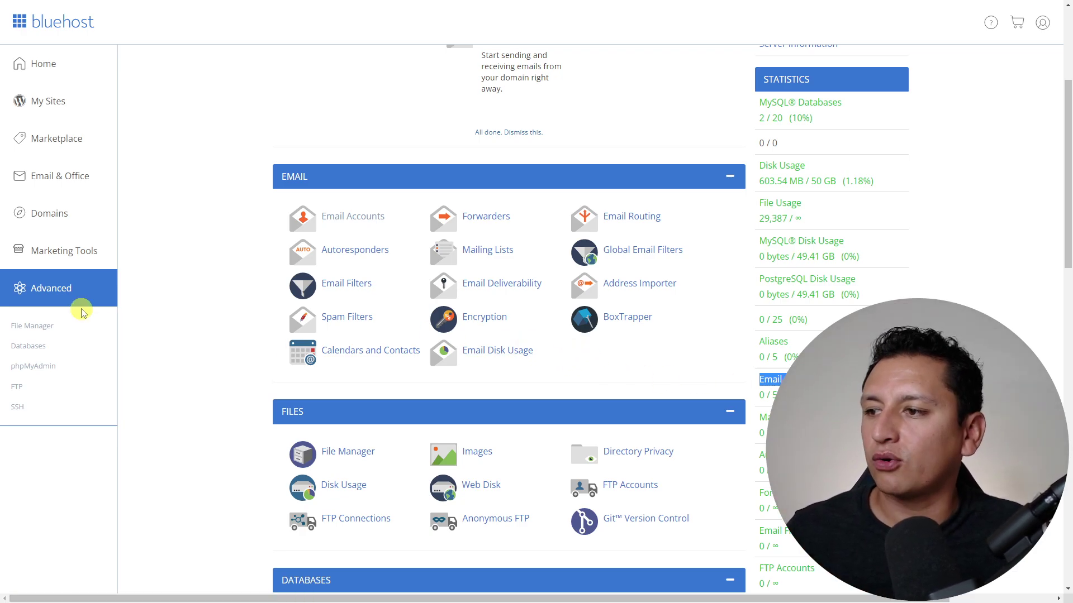
left_click(347, 217)
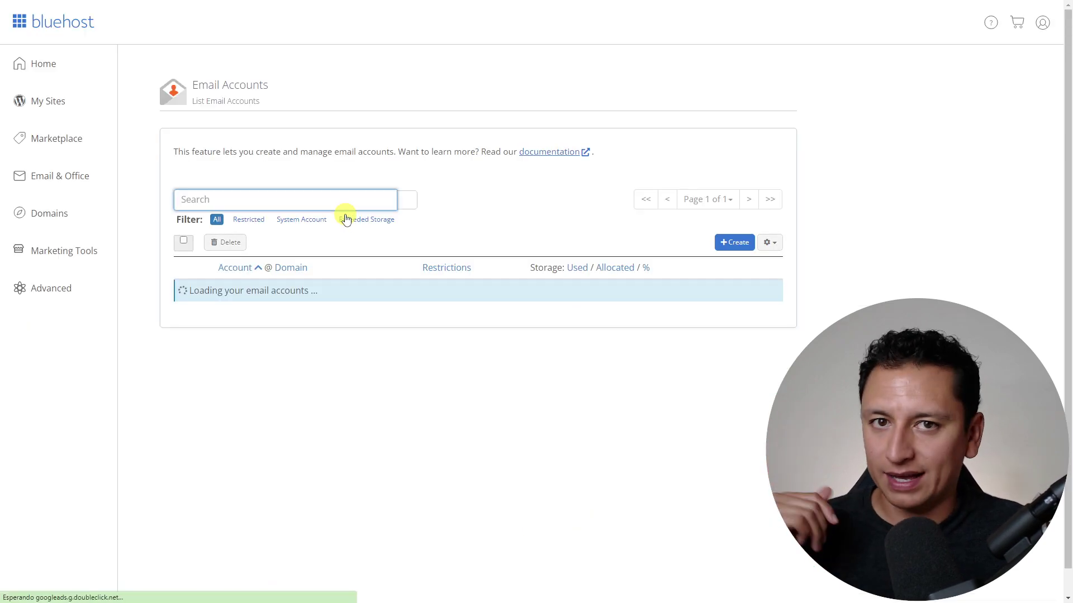
- Open the create email account form, return to the list, and highlight the available account count
left_click(745, 255)
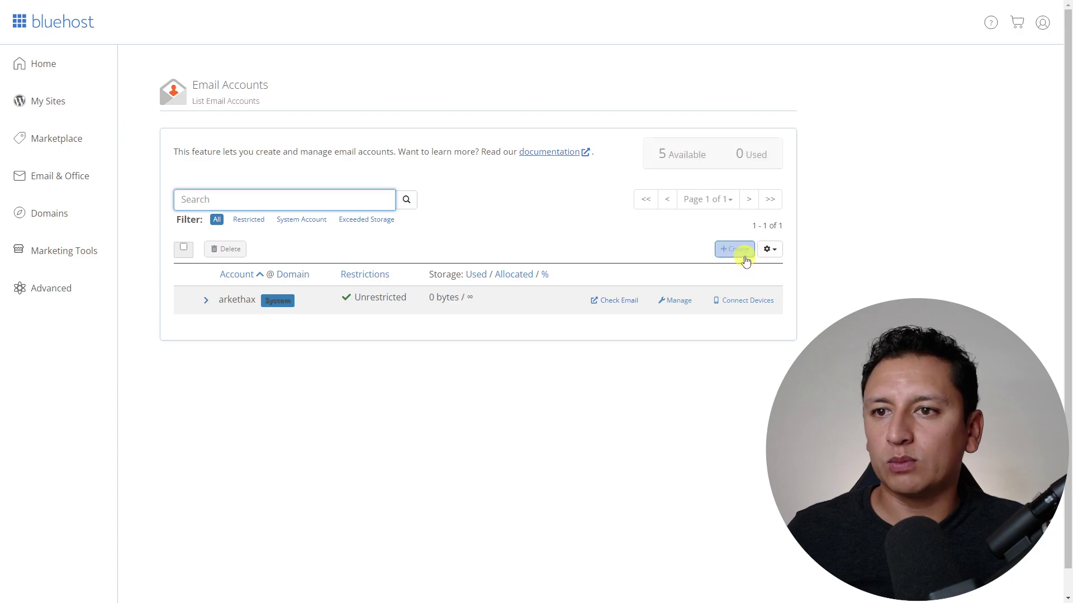
left_click(745, 258)
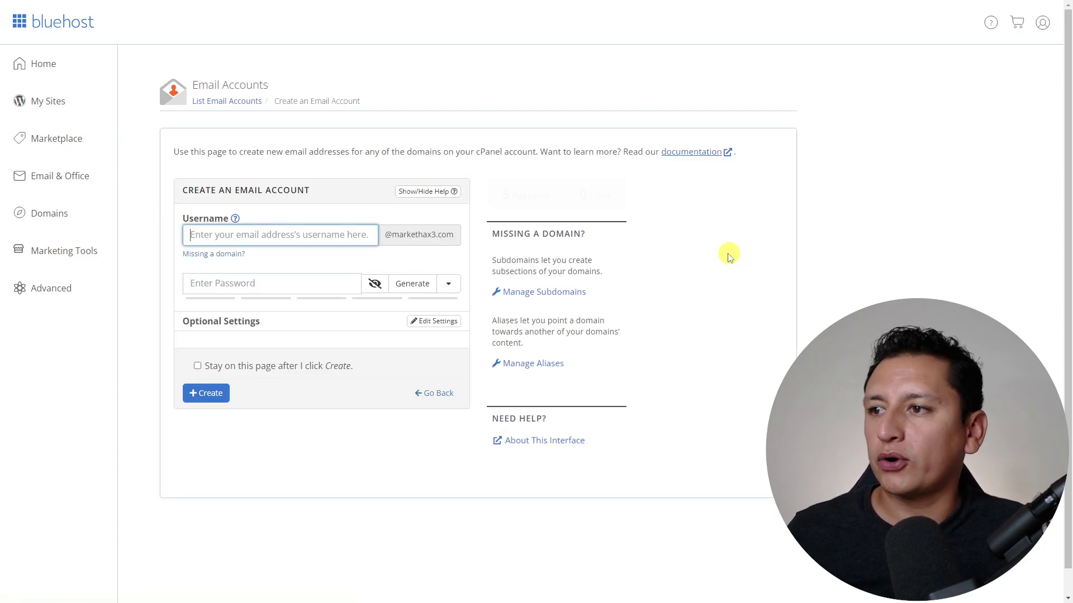
left_click(434, 393)
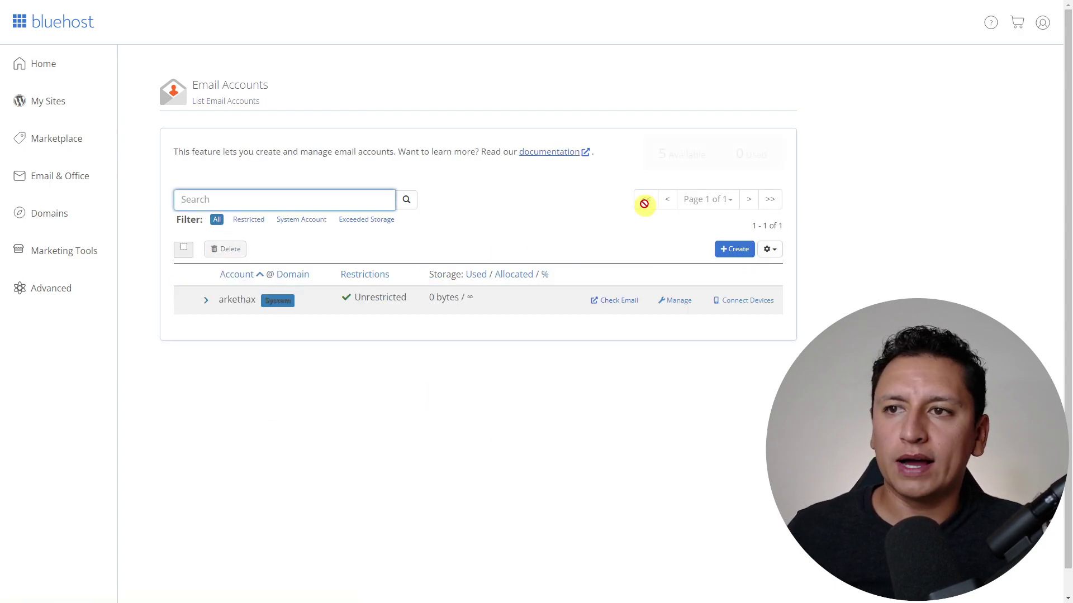
left_click_drag(663, 152, 701, 154)
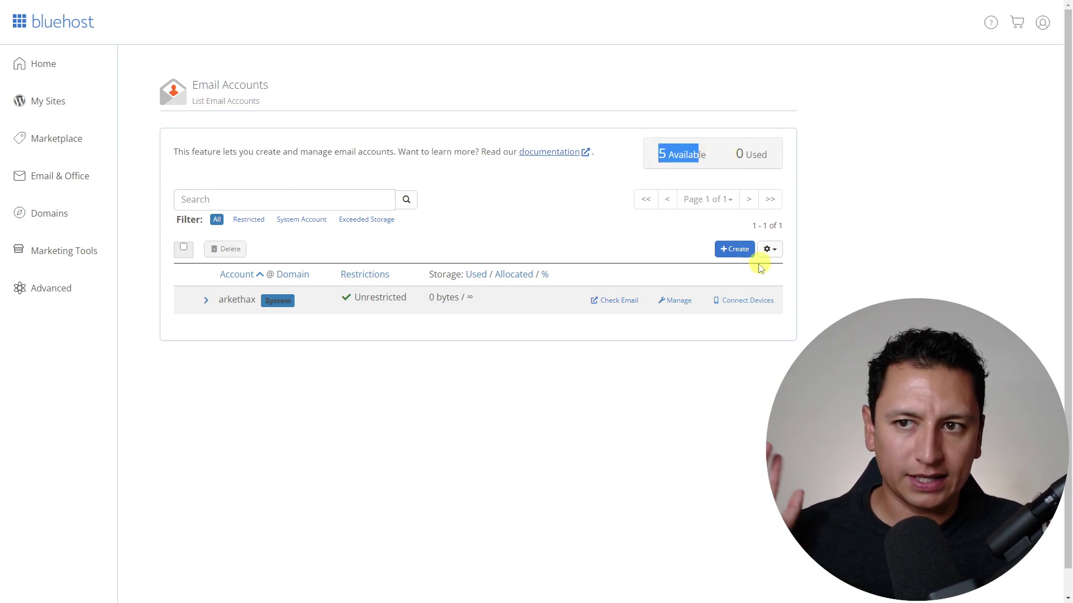
left_click(734, 249)
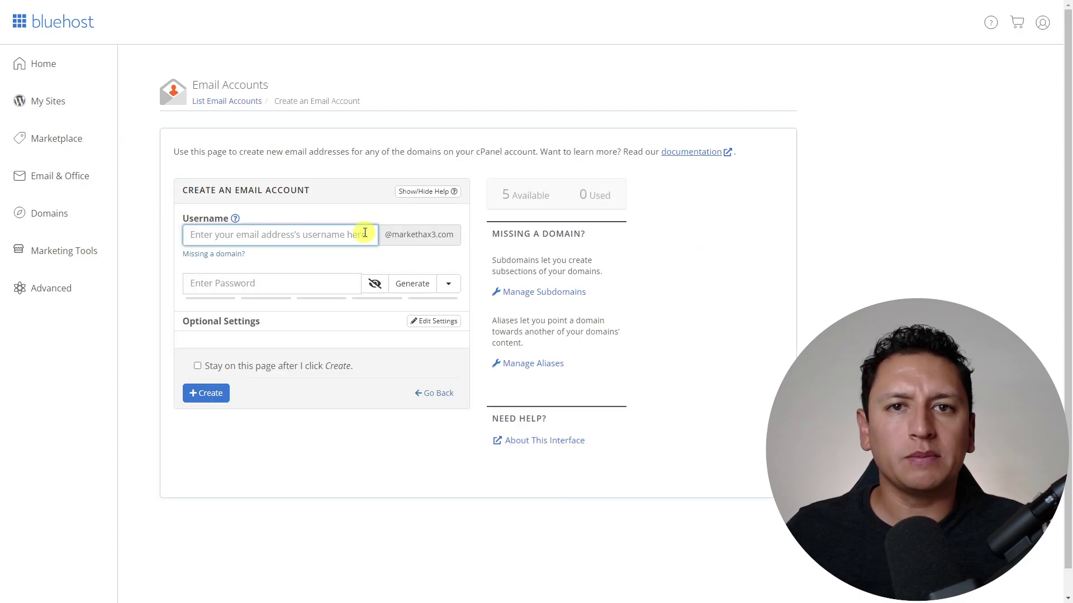
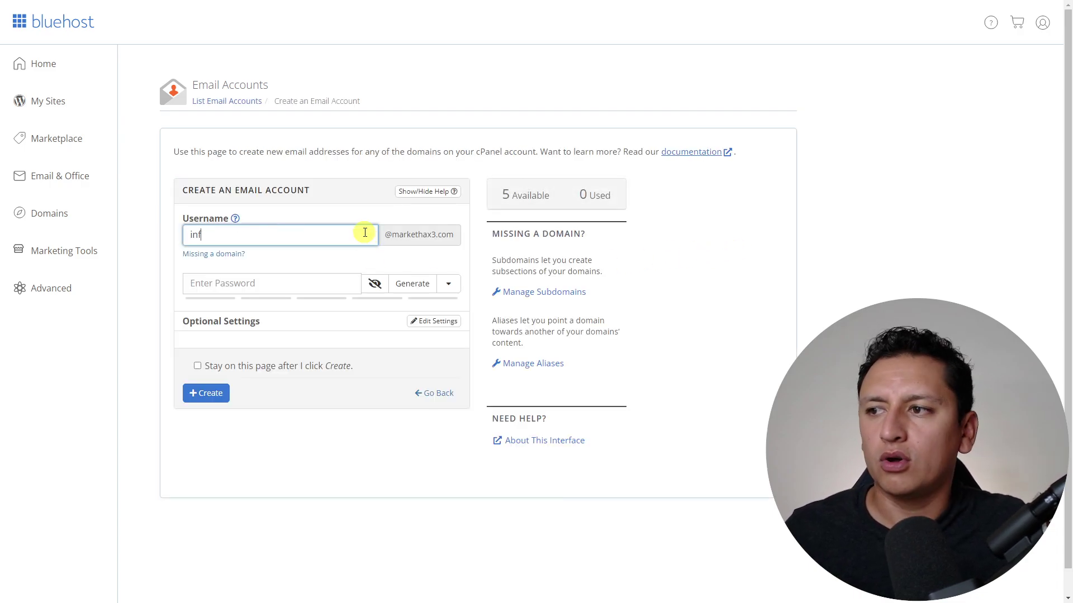
key("BackSpace")
key("BackSpace")
key("BackSpace")
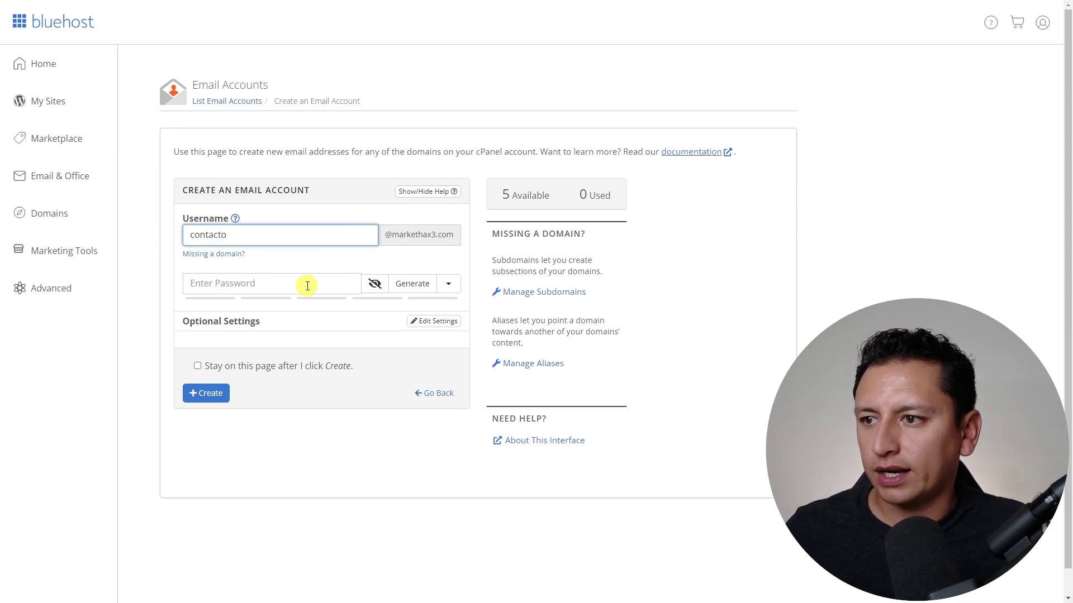
left_click(307, 283)
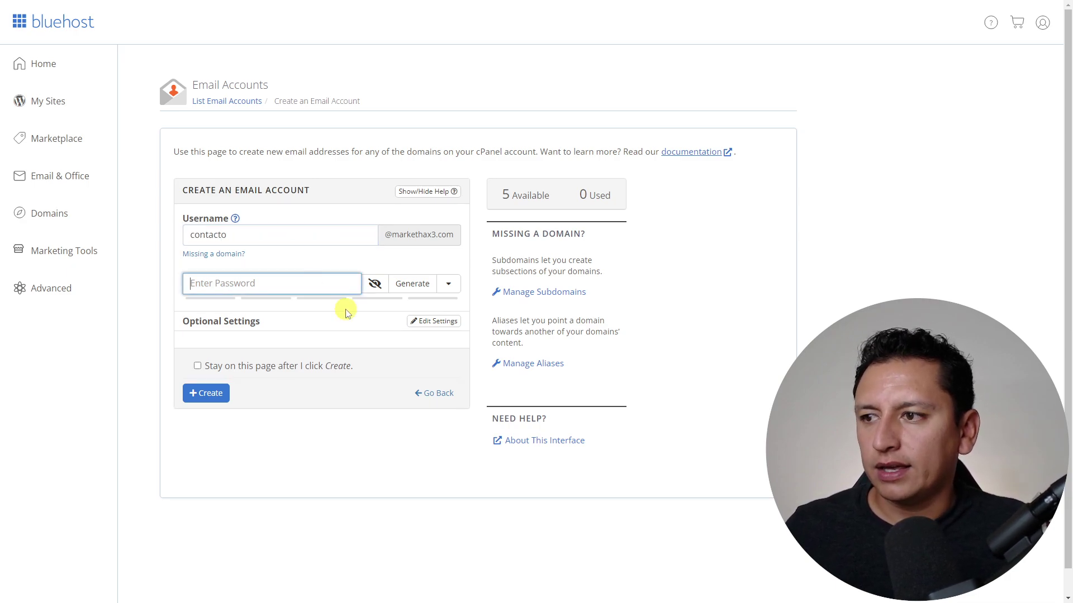
left_click(412, 285)
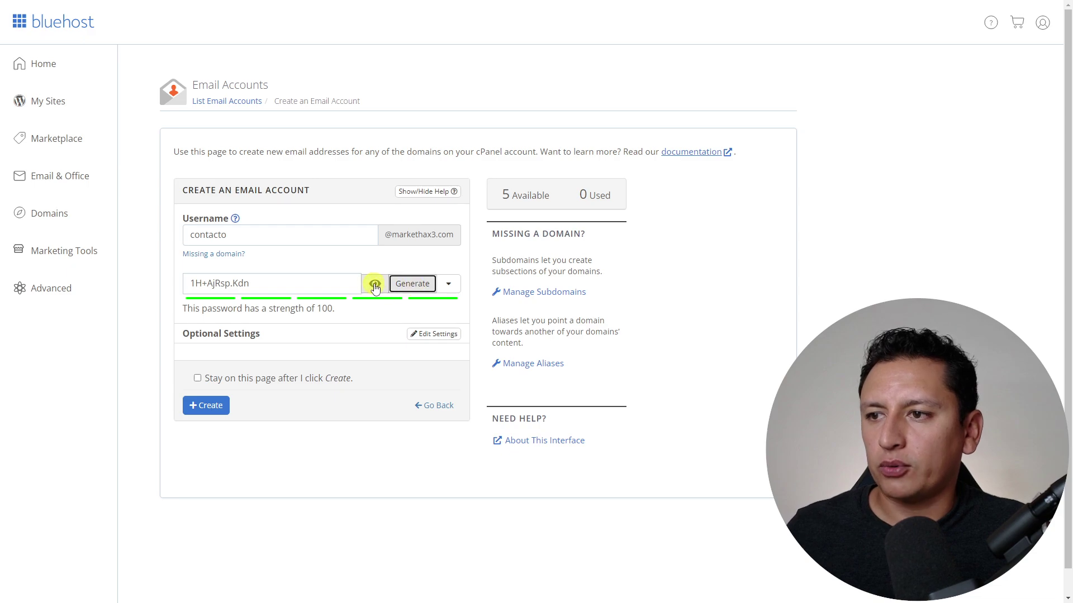
left_click(374, 284)
left_click(411, 286)
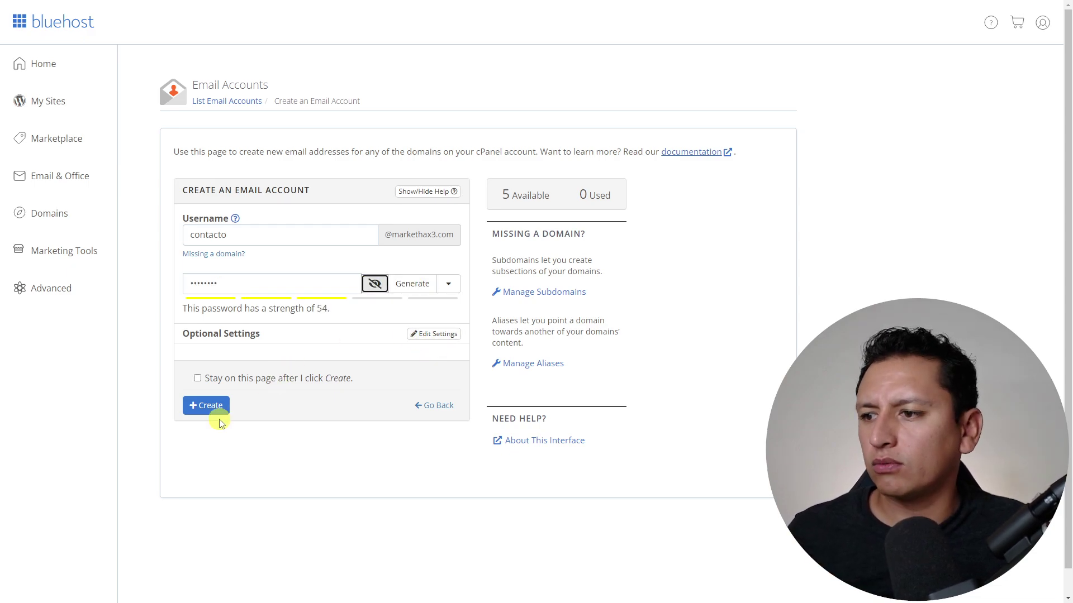
left_click(220, 408)
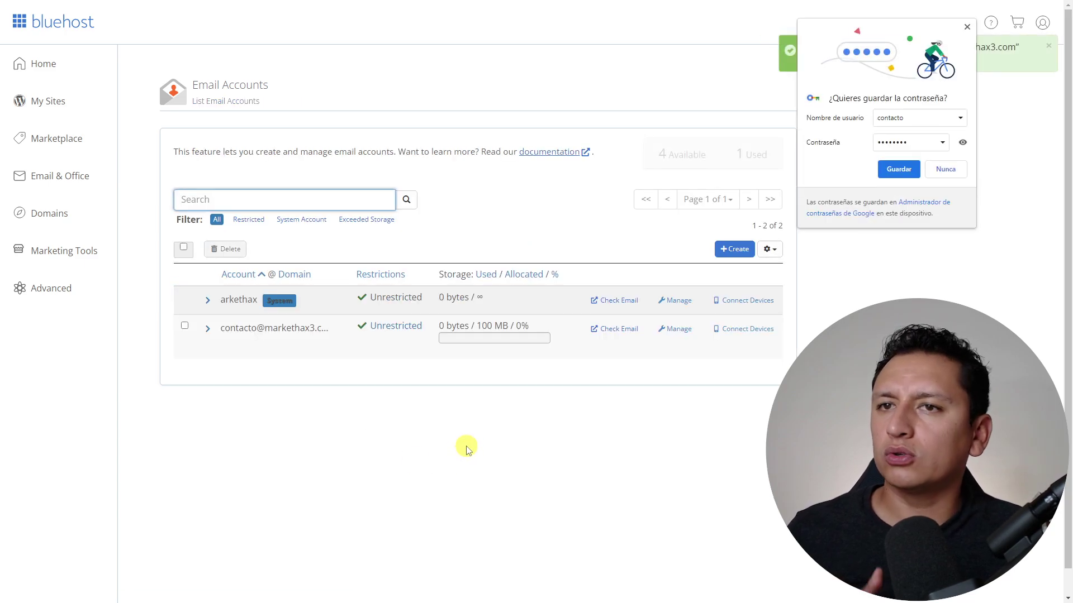
left_click(938, 173)
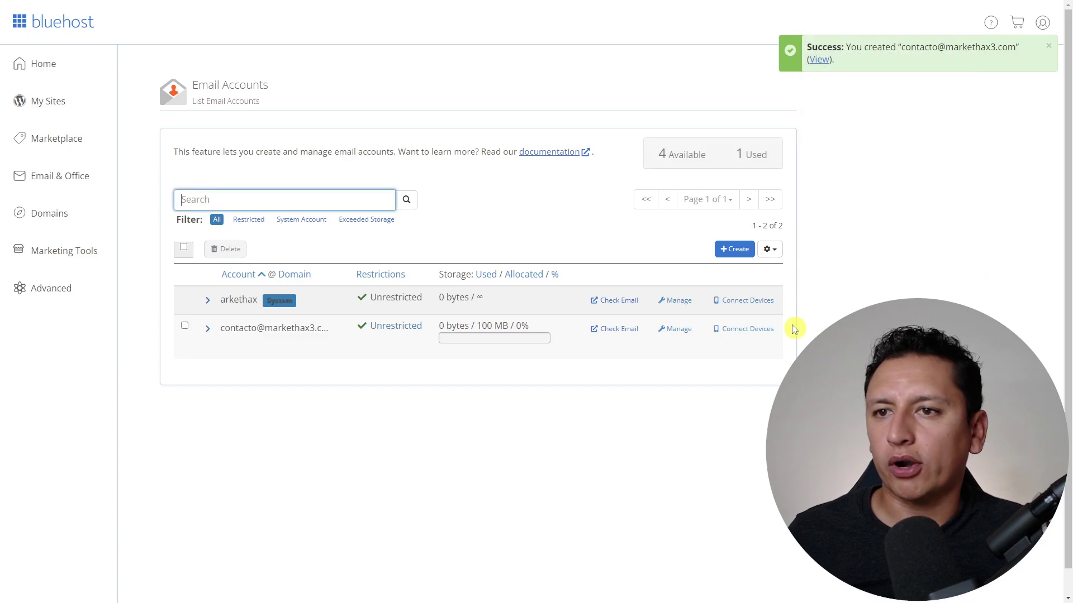
- Highlight the 4 accounts still available and open the new account's webmail
left_click(665, 152)
double_click(665, 152)
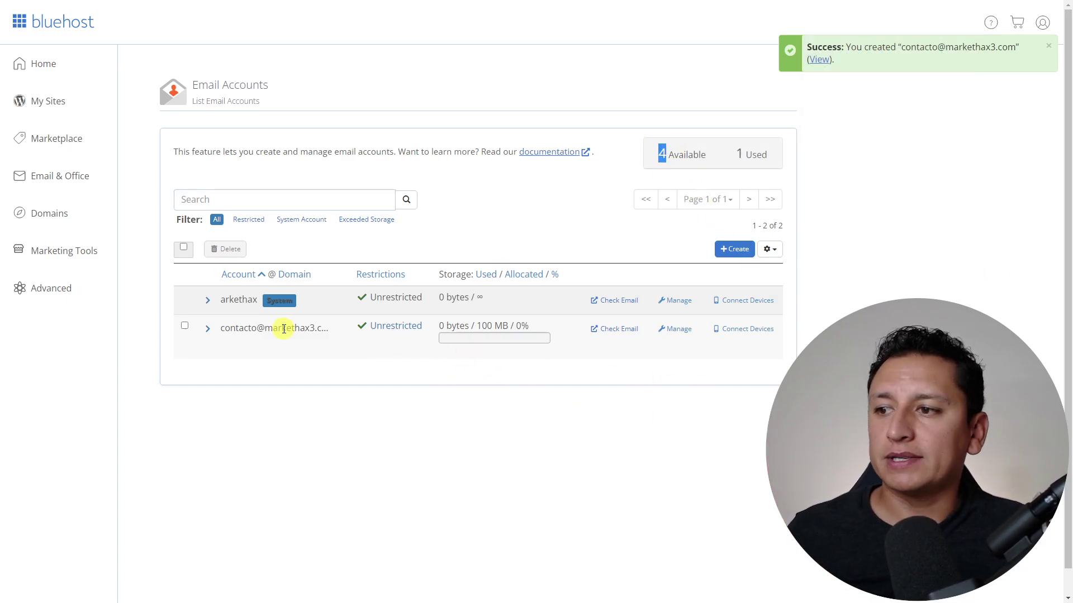
left_click(619, 328)
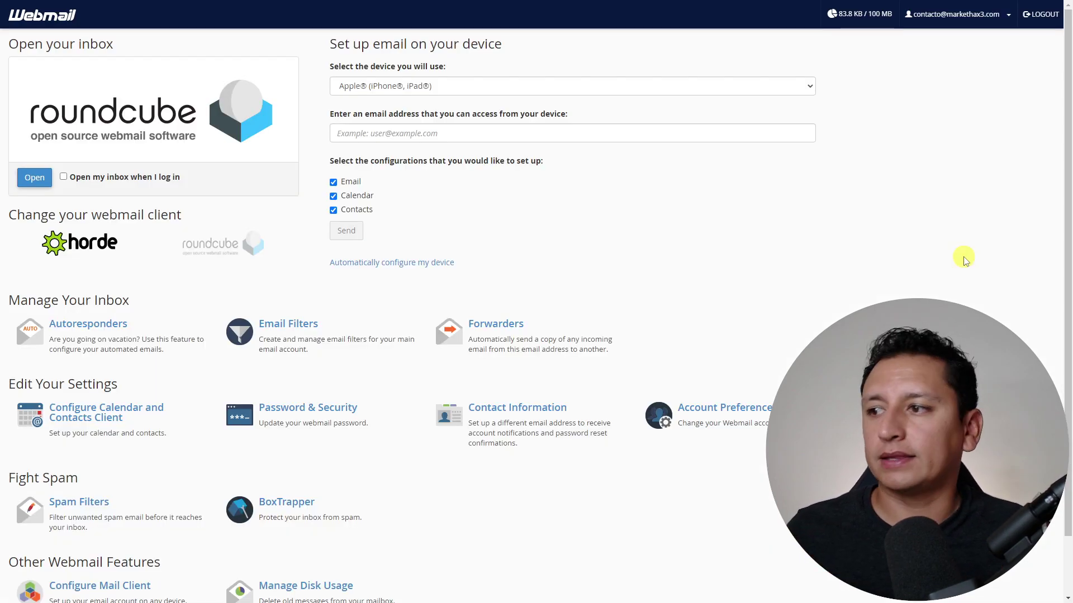
- Open the Roundcube inbox, start a new message, then cancel and discard the draft
left_click(44, 178)
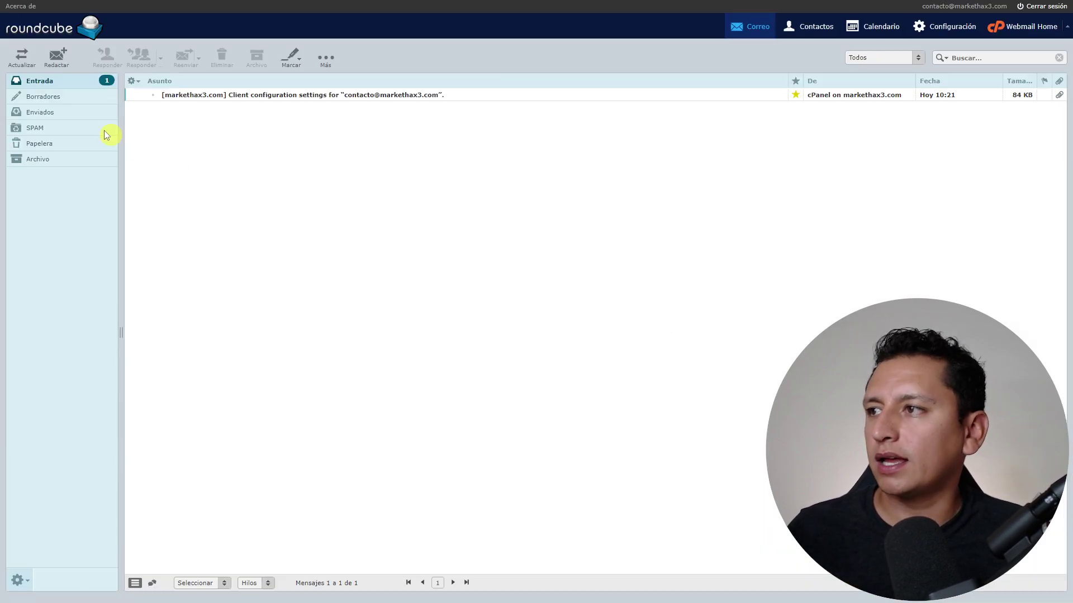
left_click(57, 56)
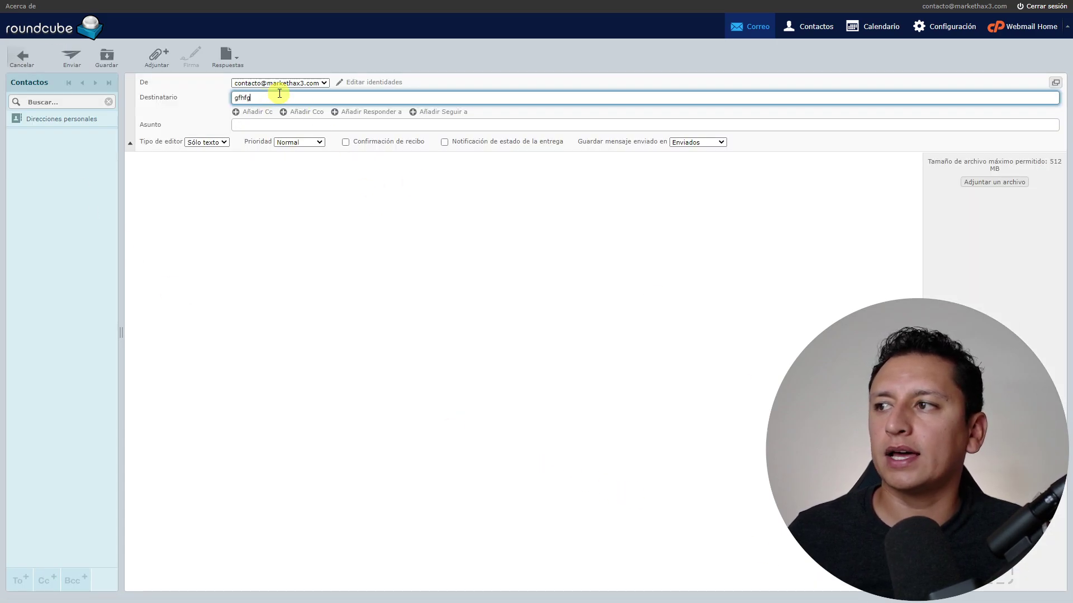
left_click(22, 56)
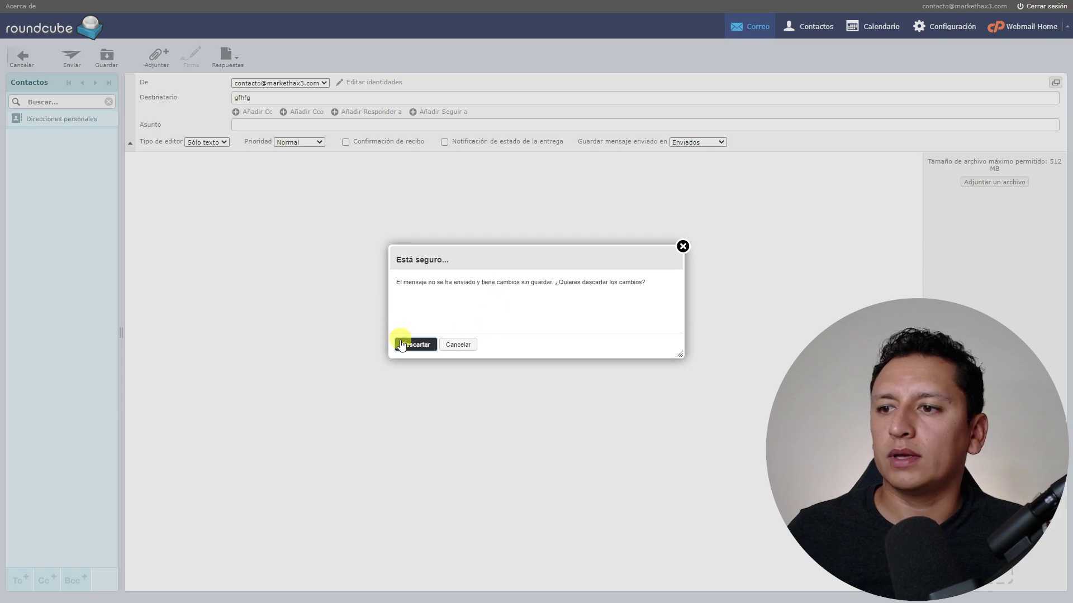
left_click(401, 345)
- Browse the Enviados and Entrada folders and Configuración, then return to Webmail Home
left_click(53, 114)
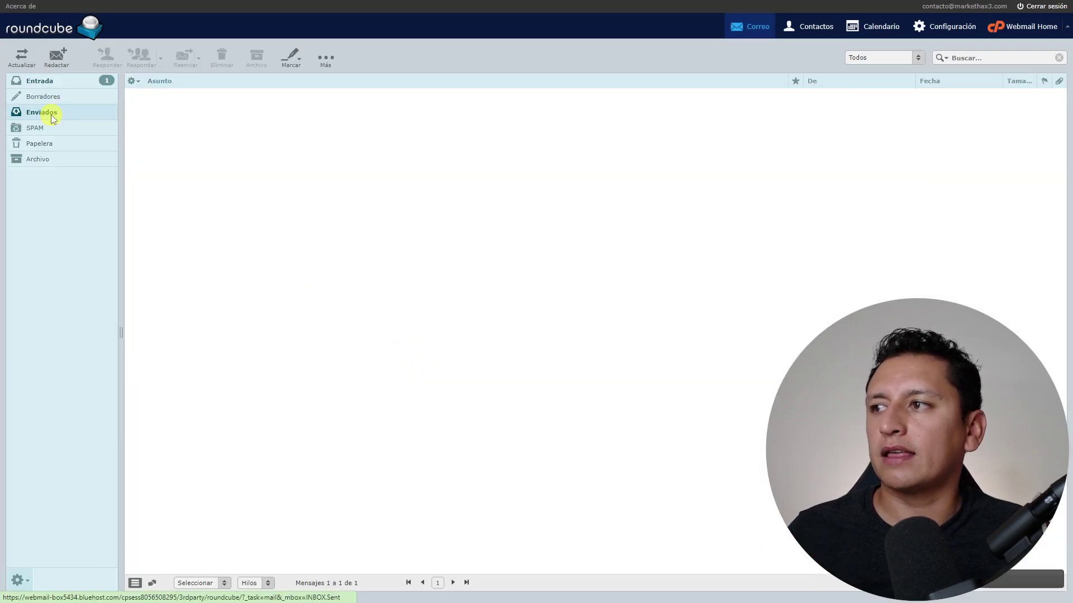
left_click(70, 82)
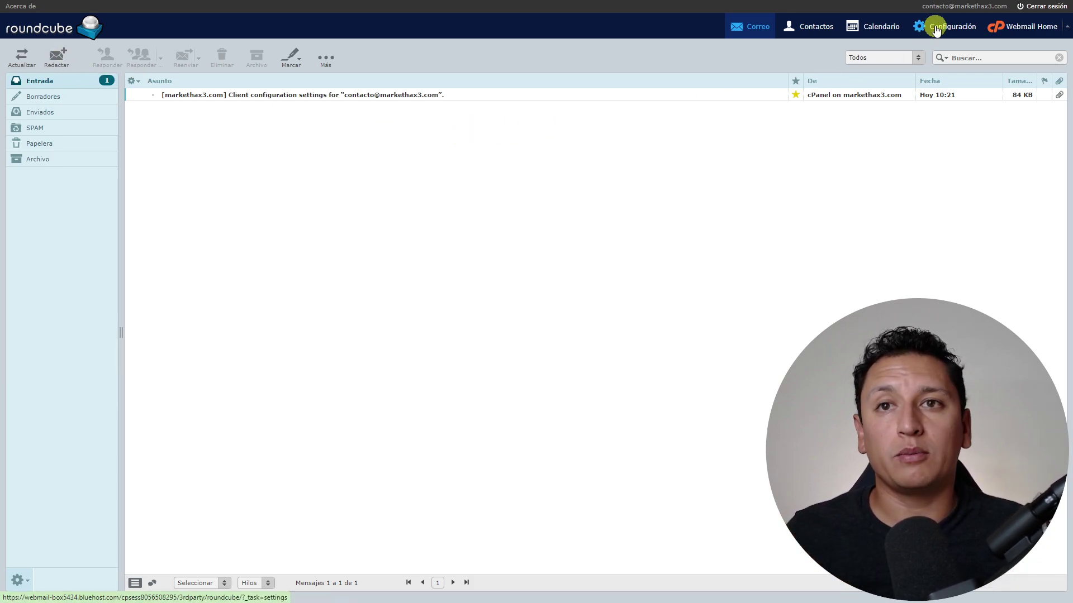
left_click(955, 33)
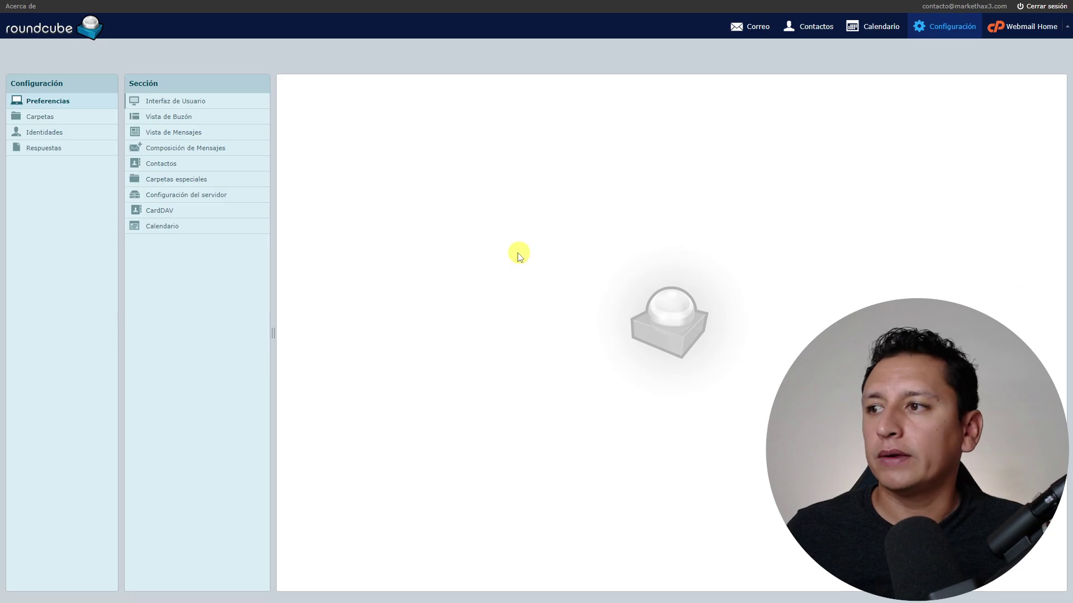
left_click(1047, 30)
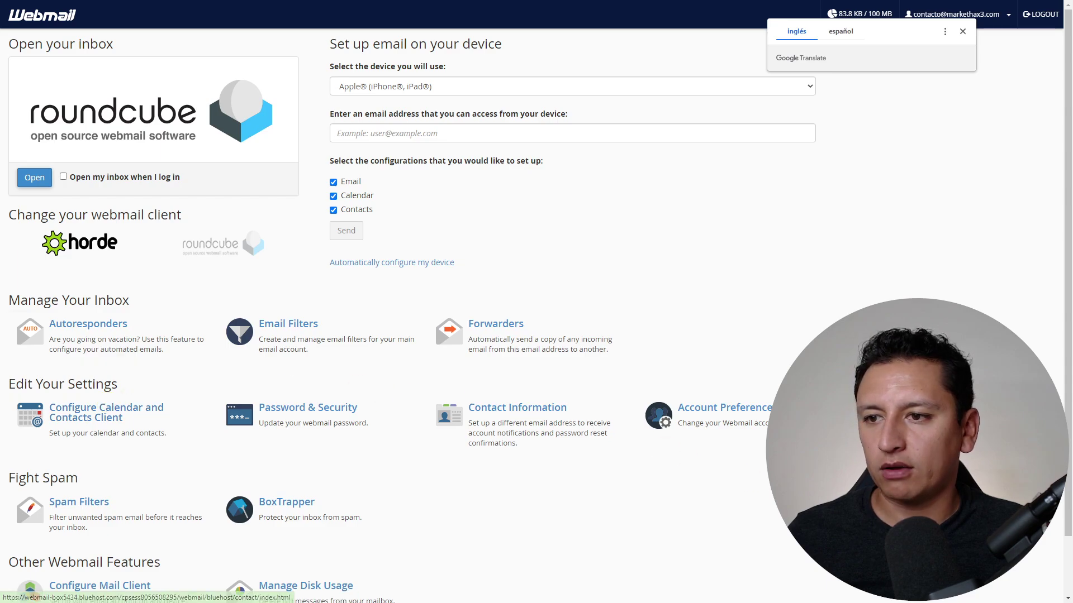
- Open Configure Mail Client and highlight the mail.markethax3.com incoming server and POP3 port 995
scroll(558, 419, "down", 1)
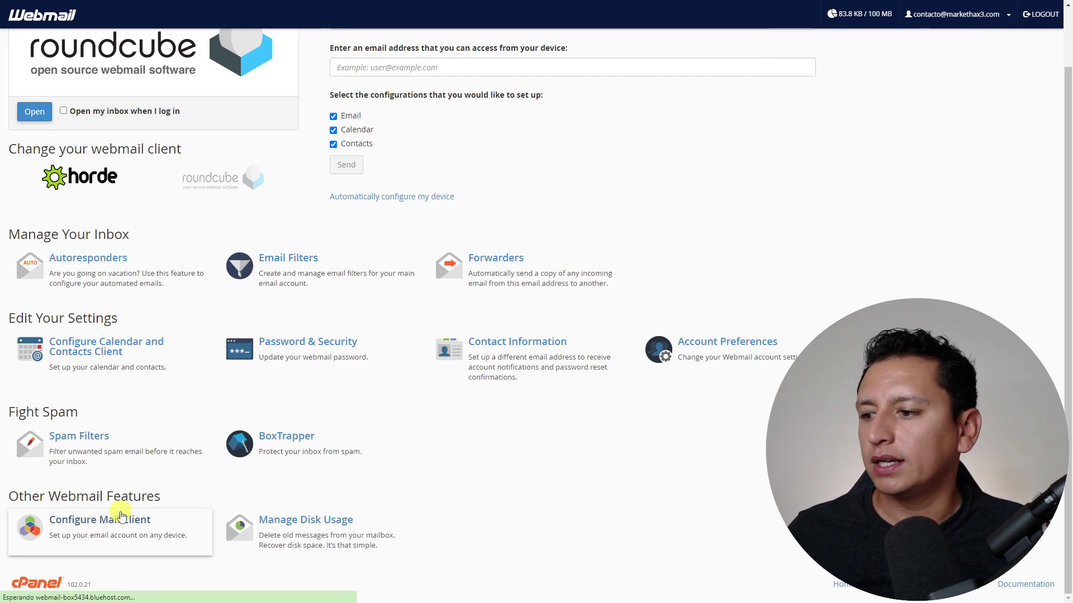
left_click(420, 448)
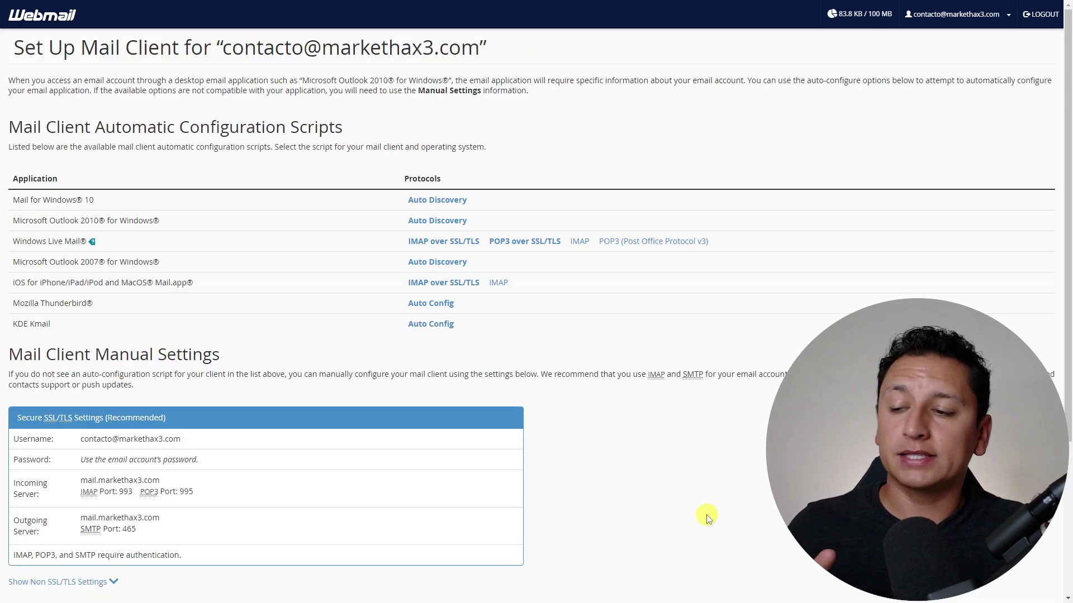
scroll(419, 575, "down", 3)
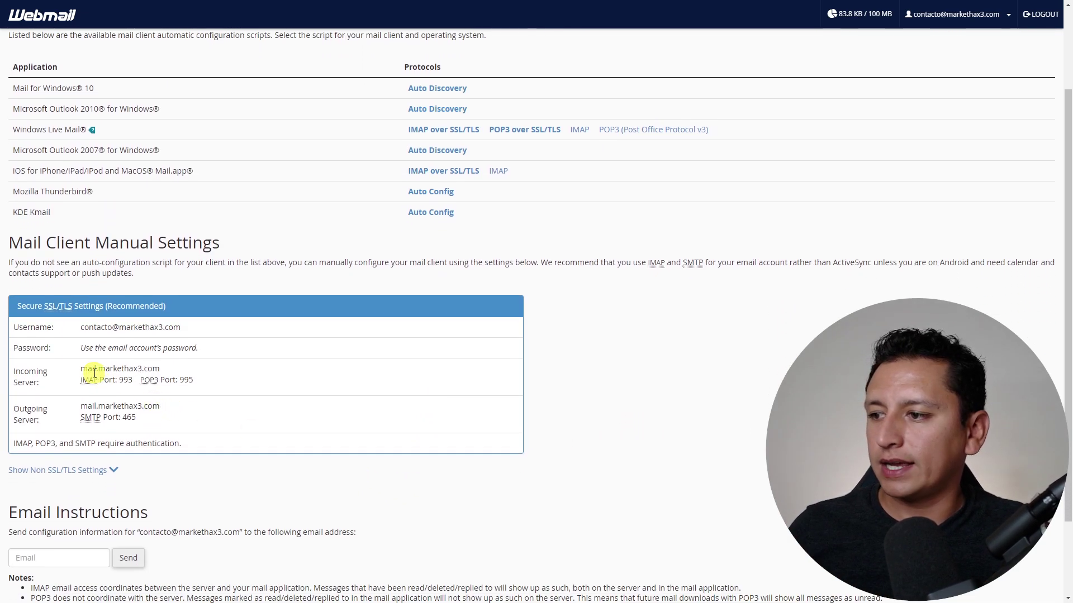
left_click_drag(105, 370, 189, 380)
double_click(187, 380)
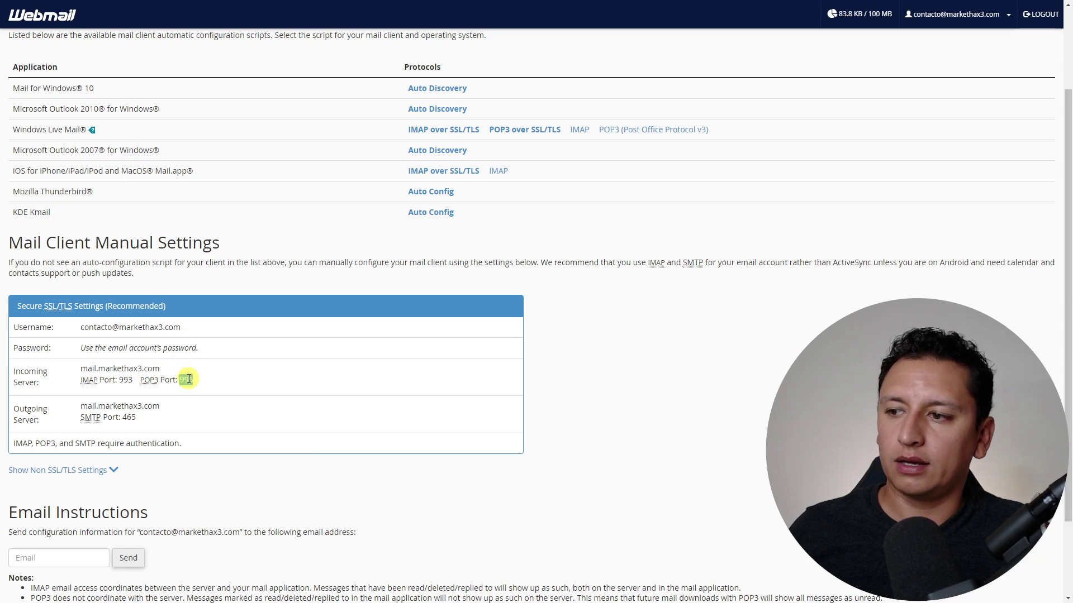
scroll(238, 399, "up", 2)
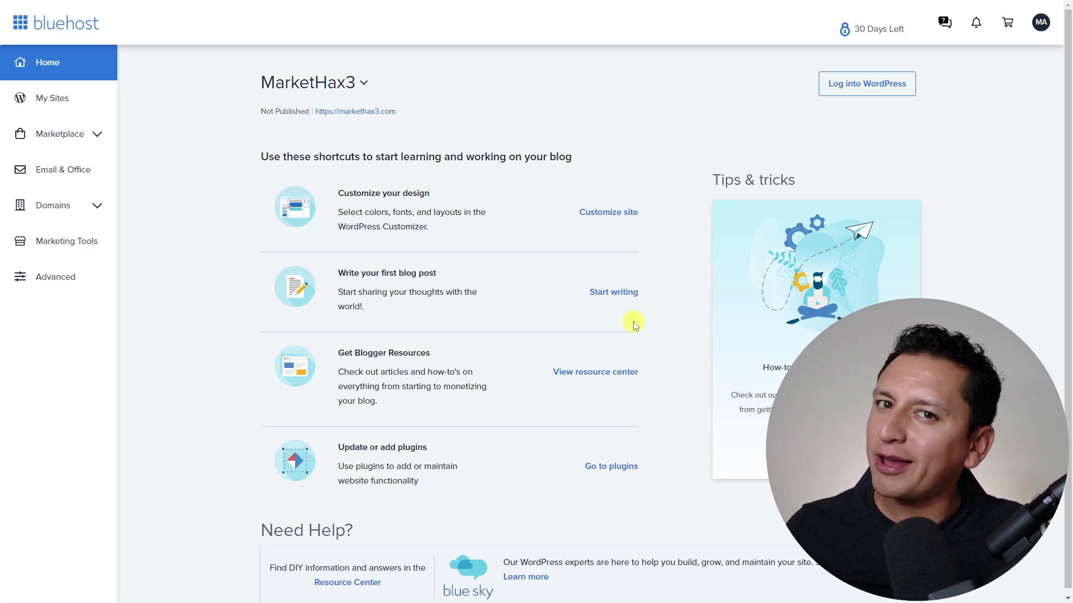
- Highlight the Need Help heading and Blue Sky expert help description, then open the help page
scroll(616, 324, "down", 1)
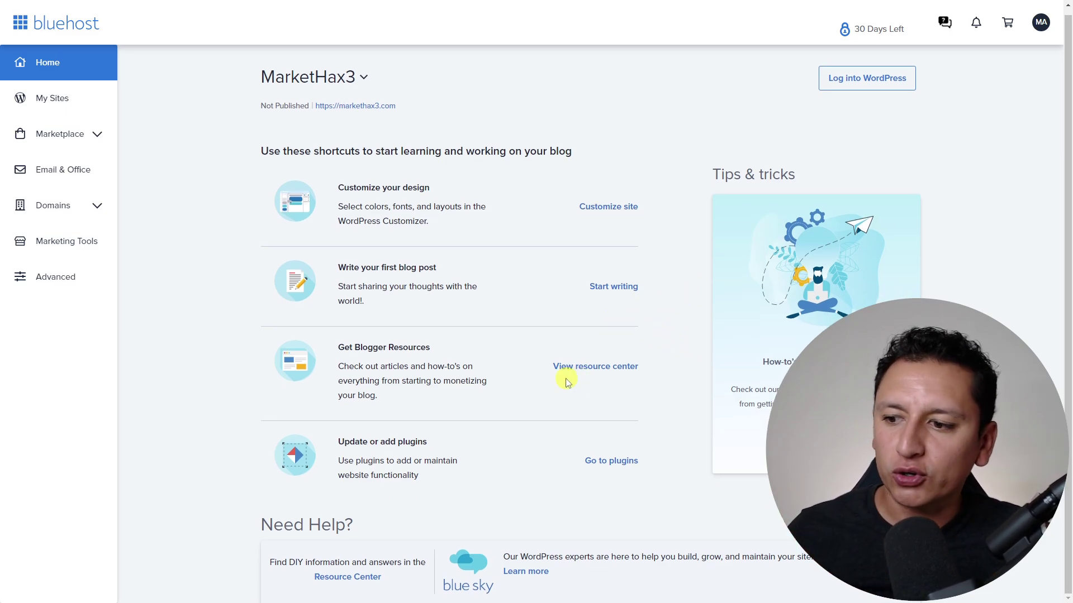
left_click_drag(313, 525, 370, 527)
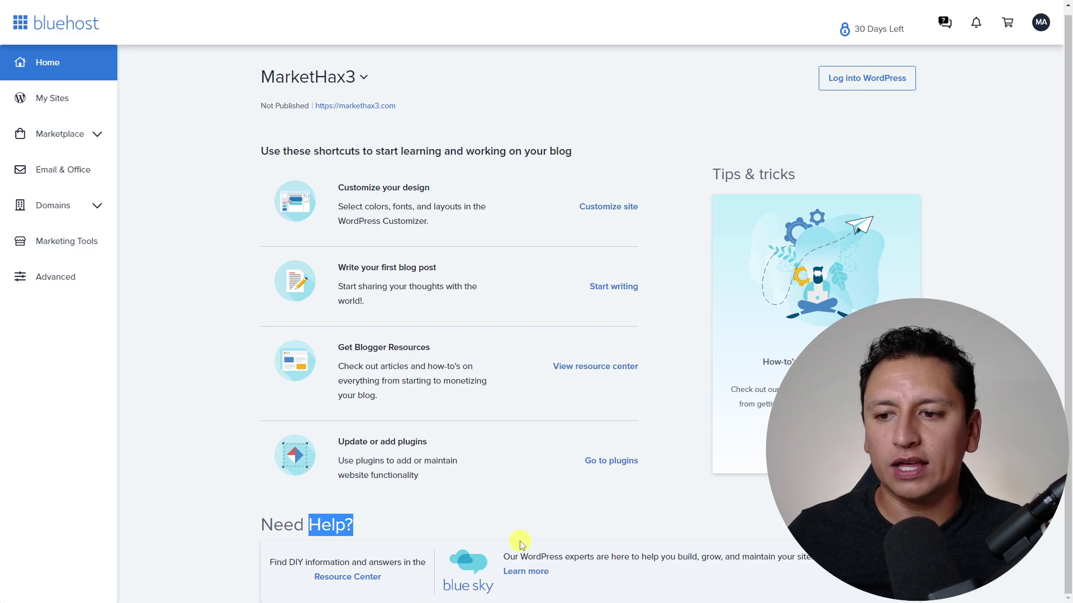
left_click_drag(520, 561, 754, 556)
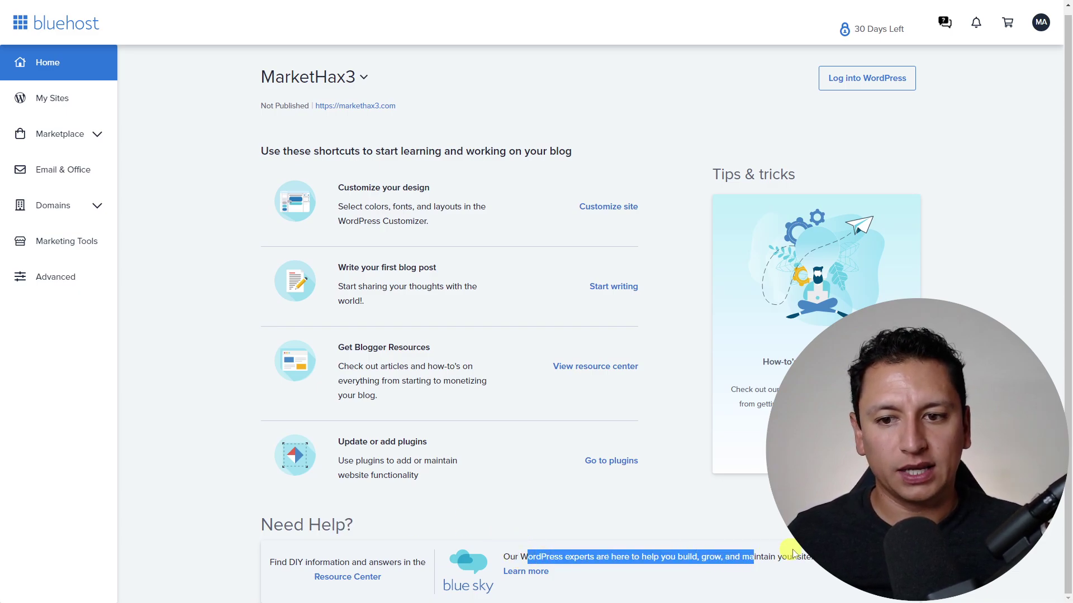
left_click(755, 556)
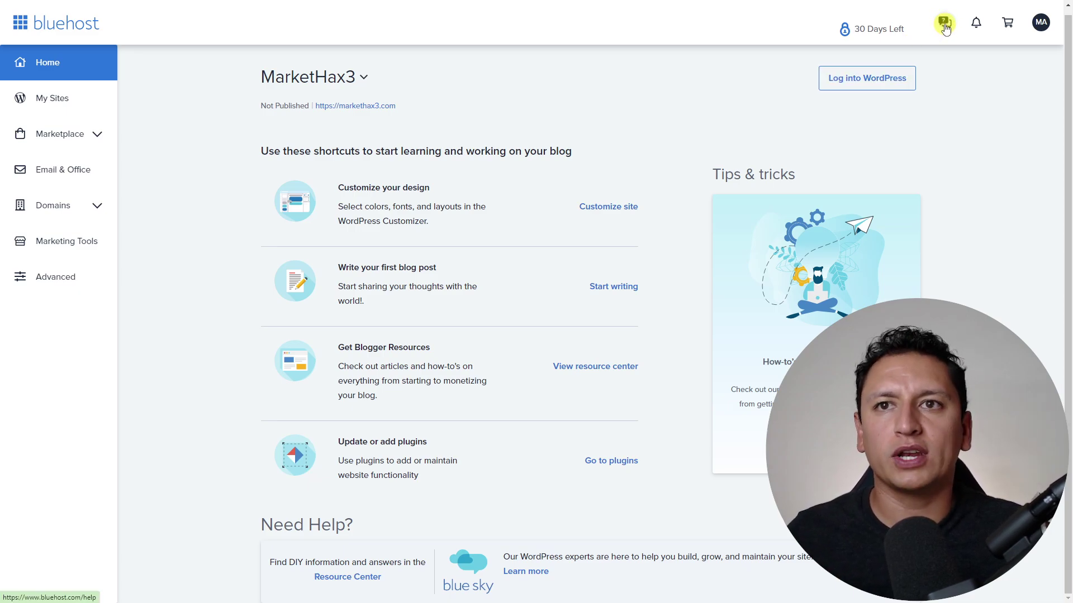
left_click(944, 26)
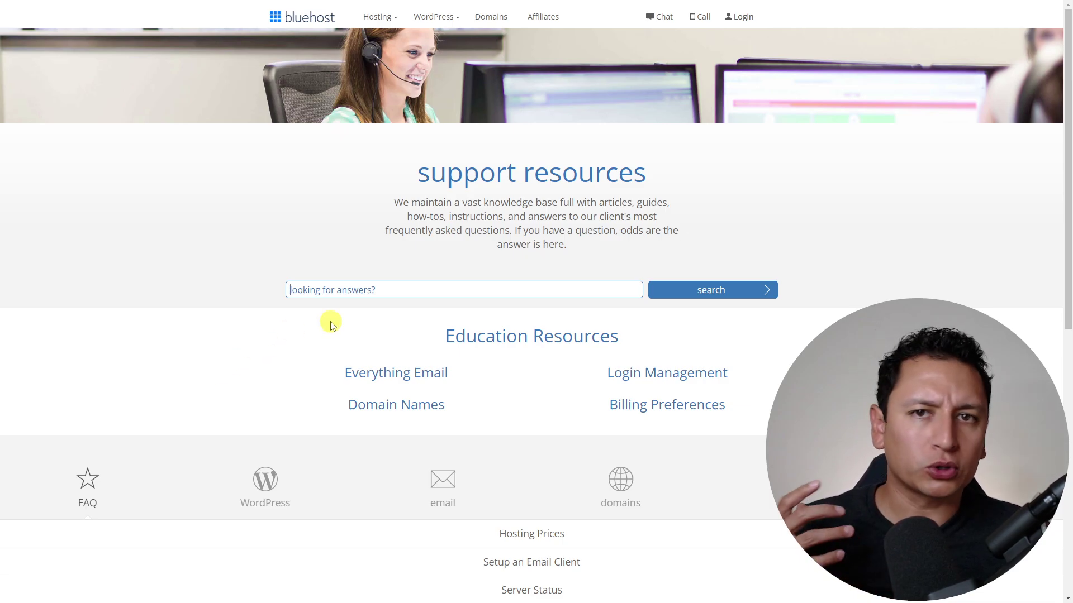
- Try the Chat and Call support options, then close the call-from popup
left_click(477, 286)
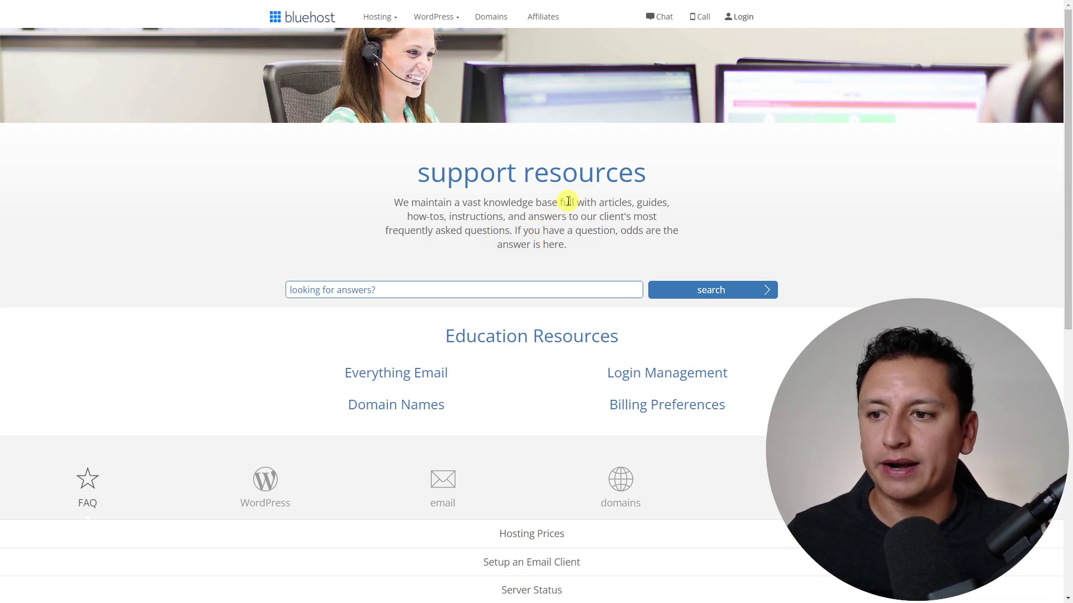
left_click(666, 18)
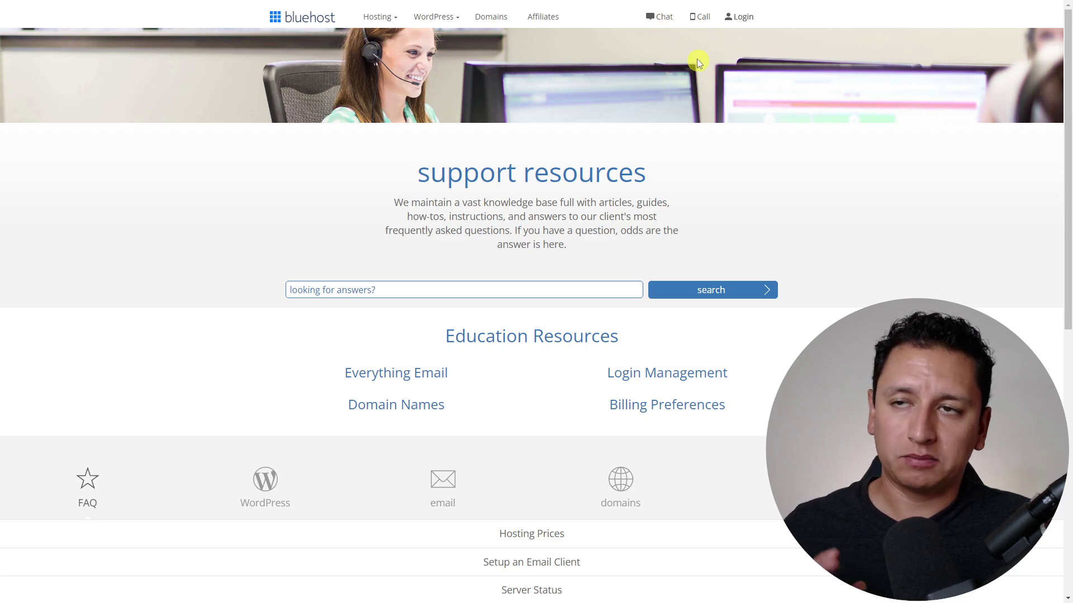
left_click(702, 25)
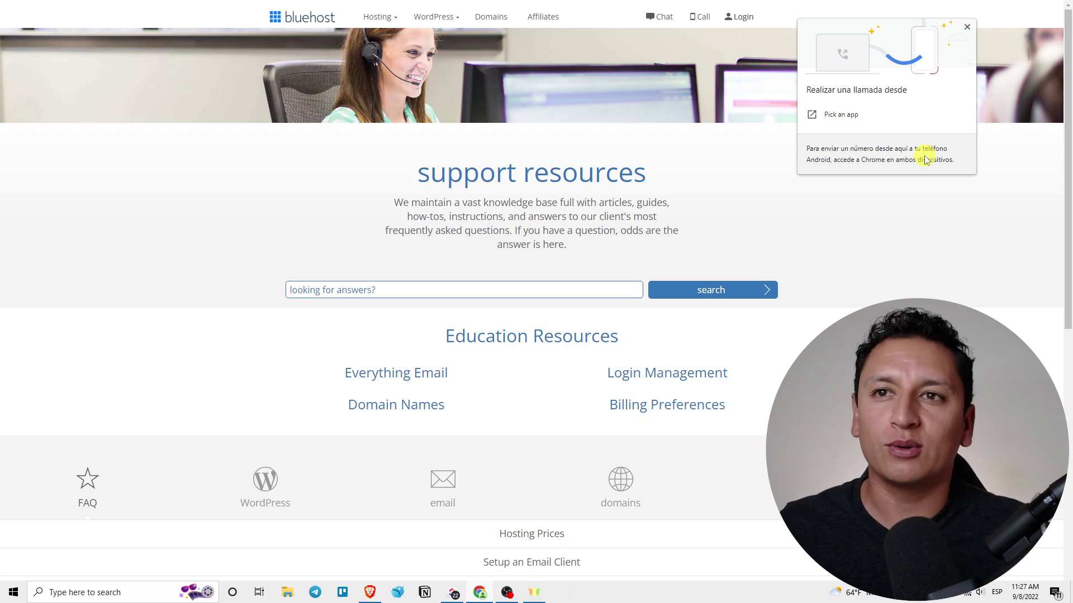
left_click(845, 217)
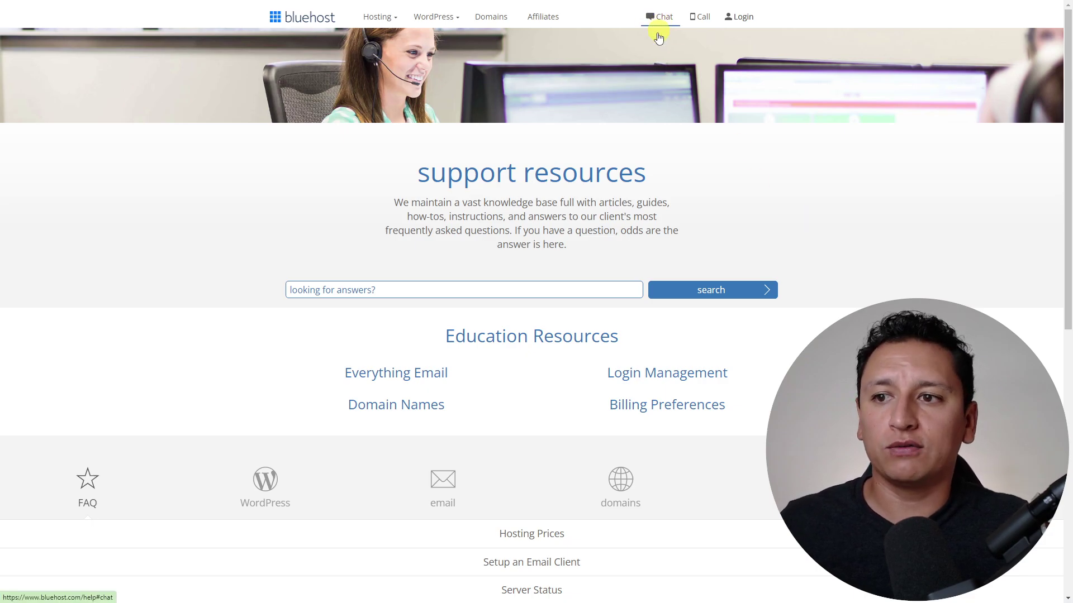
- Go to the Bluehost contact page and start a support chat with Chat Now
scroll(571, 263, "down", 1)
scroll(571, 262, "down", 5)
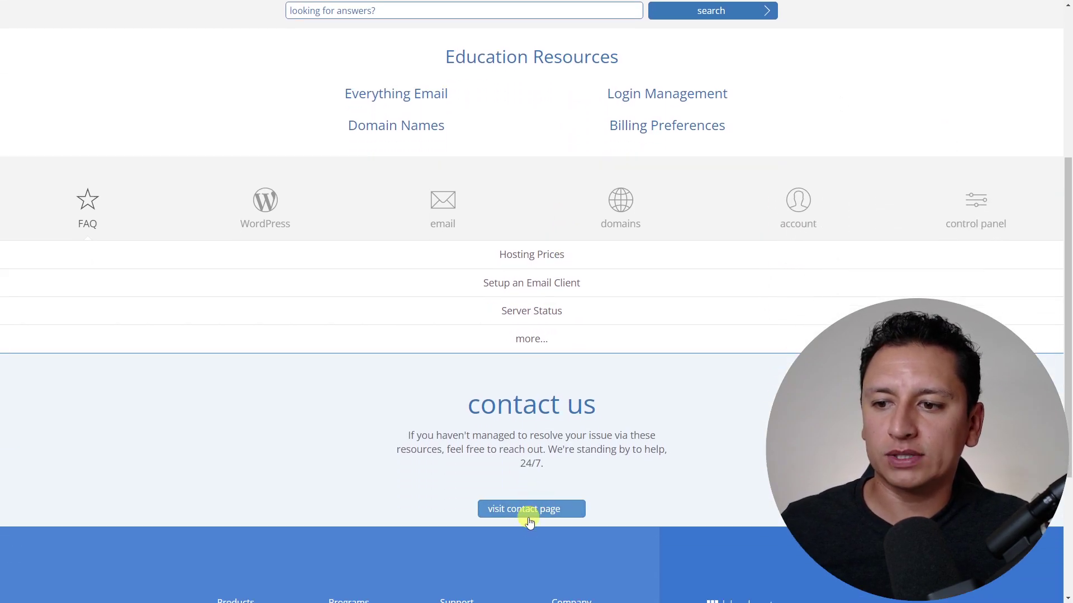
left_click(561, 521)
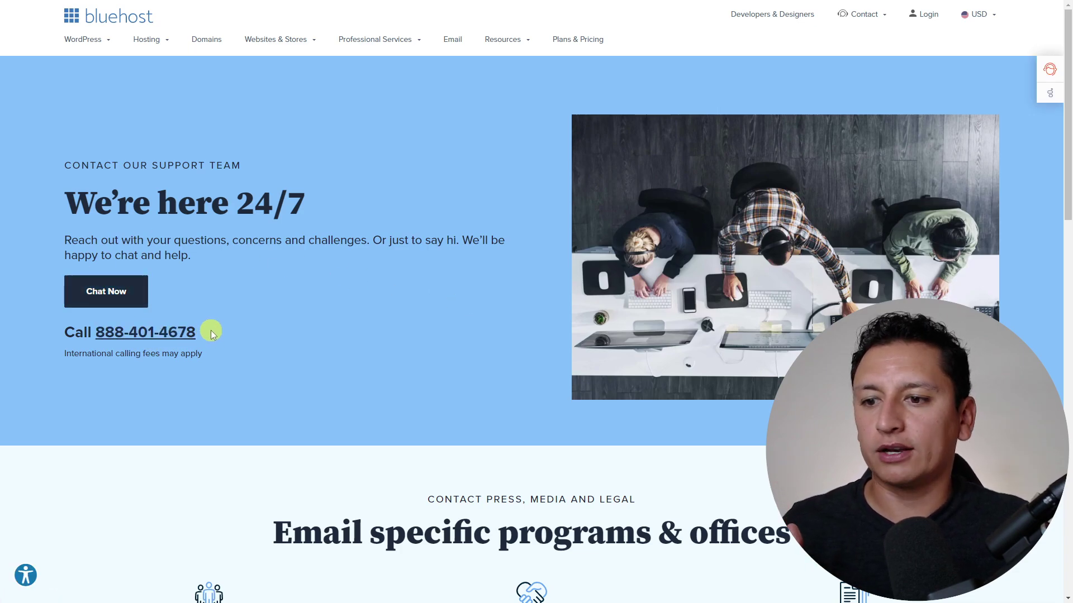
left_click(116, 296)
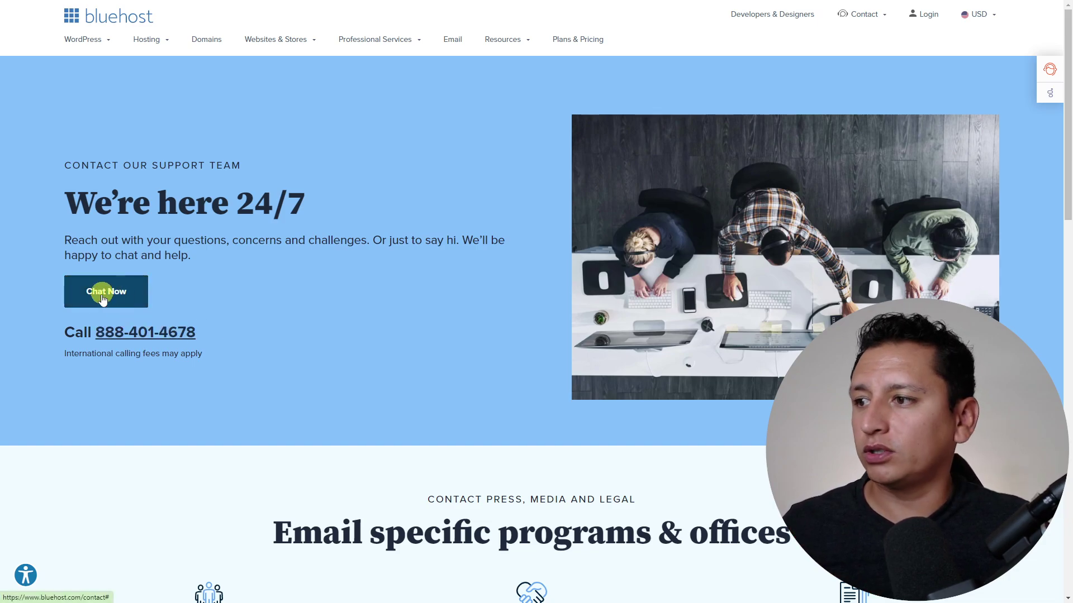